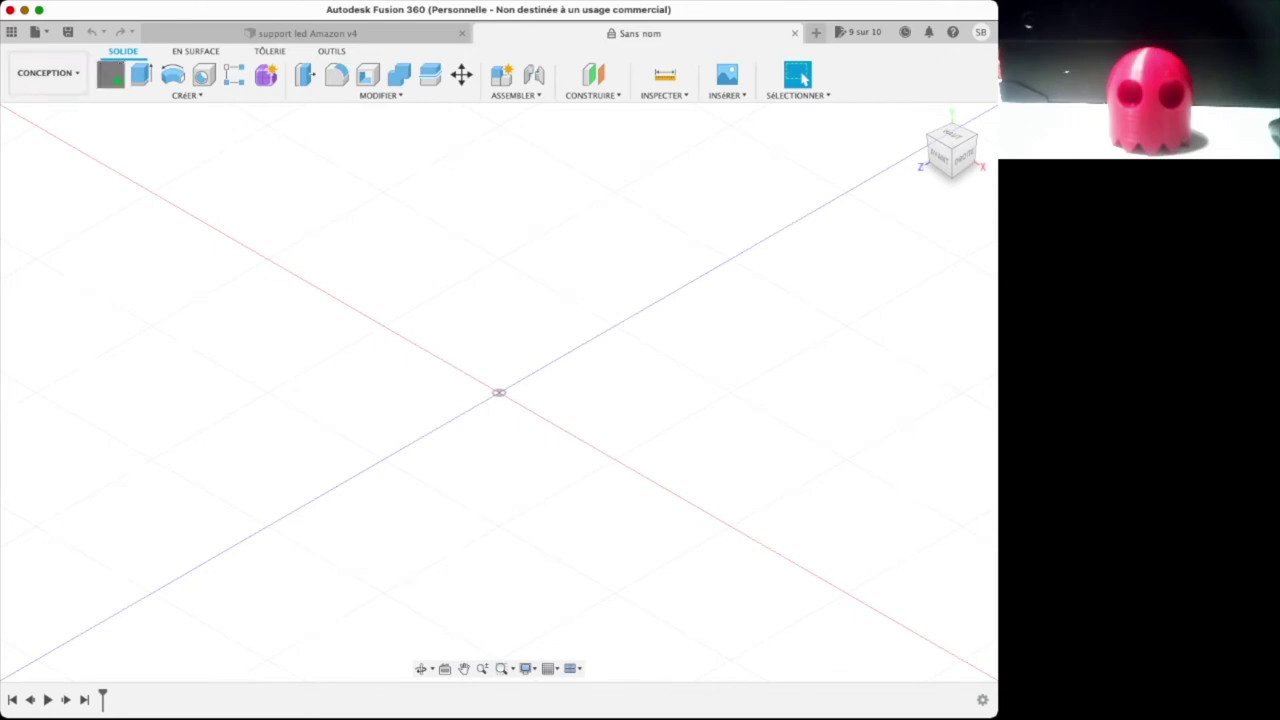
On the front plane, draw a quarter arc down from the top of the vertical axis.
click(110, 73)
click(527, 380)
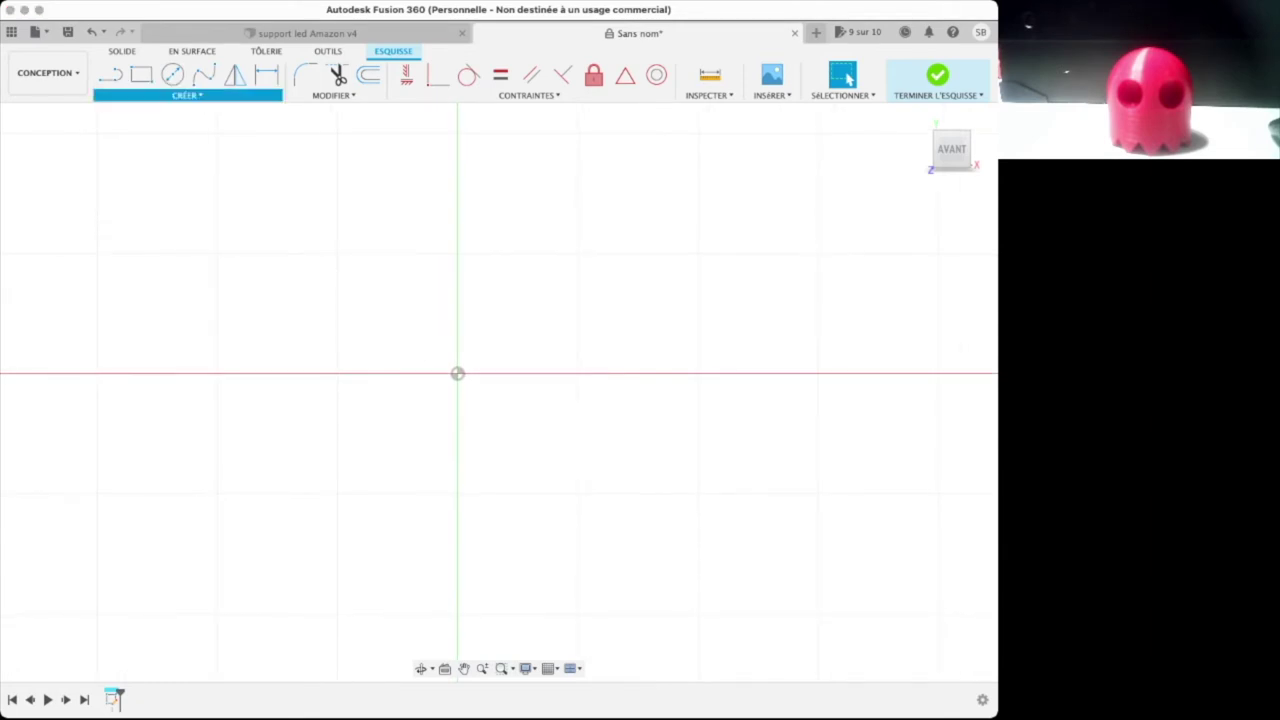
click(457, 132)
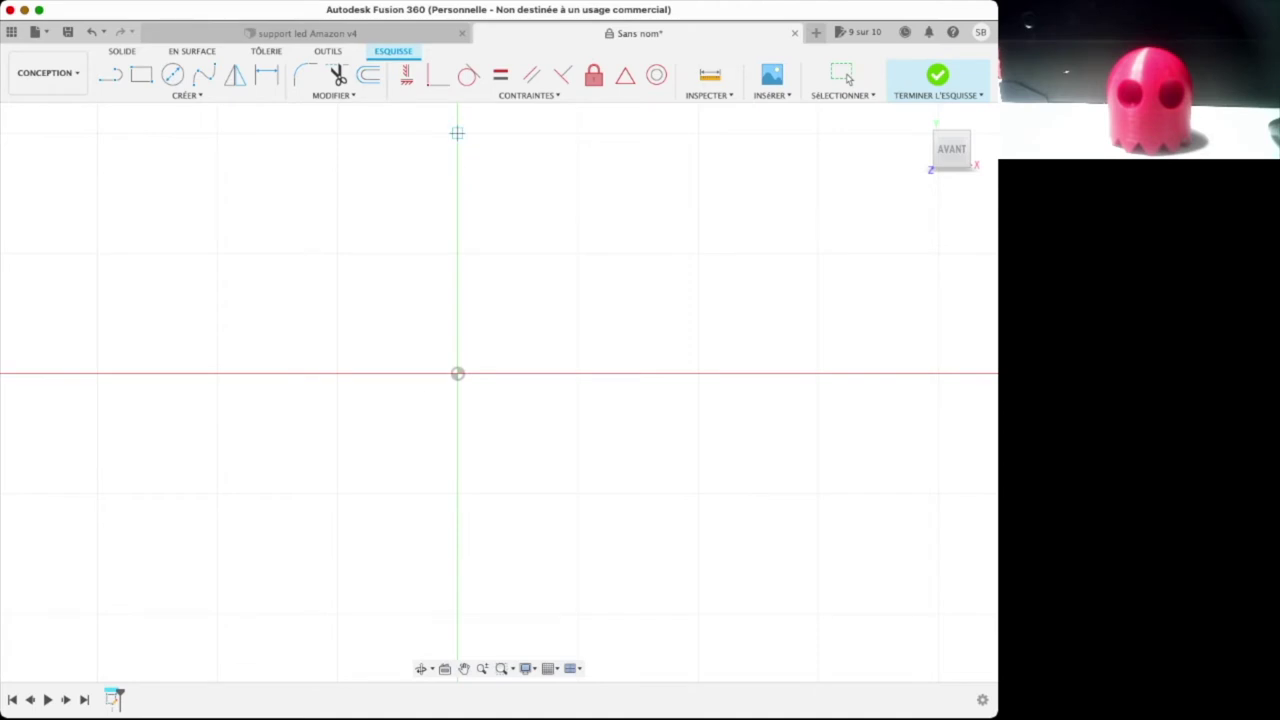
click(577, 252)
click(560, 200)
Close the profile with a vertical line to the origin and a horizontal base line, then finish the sketch.
key(l)
click(457, 133)
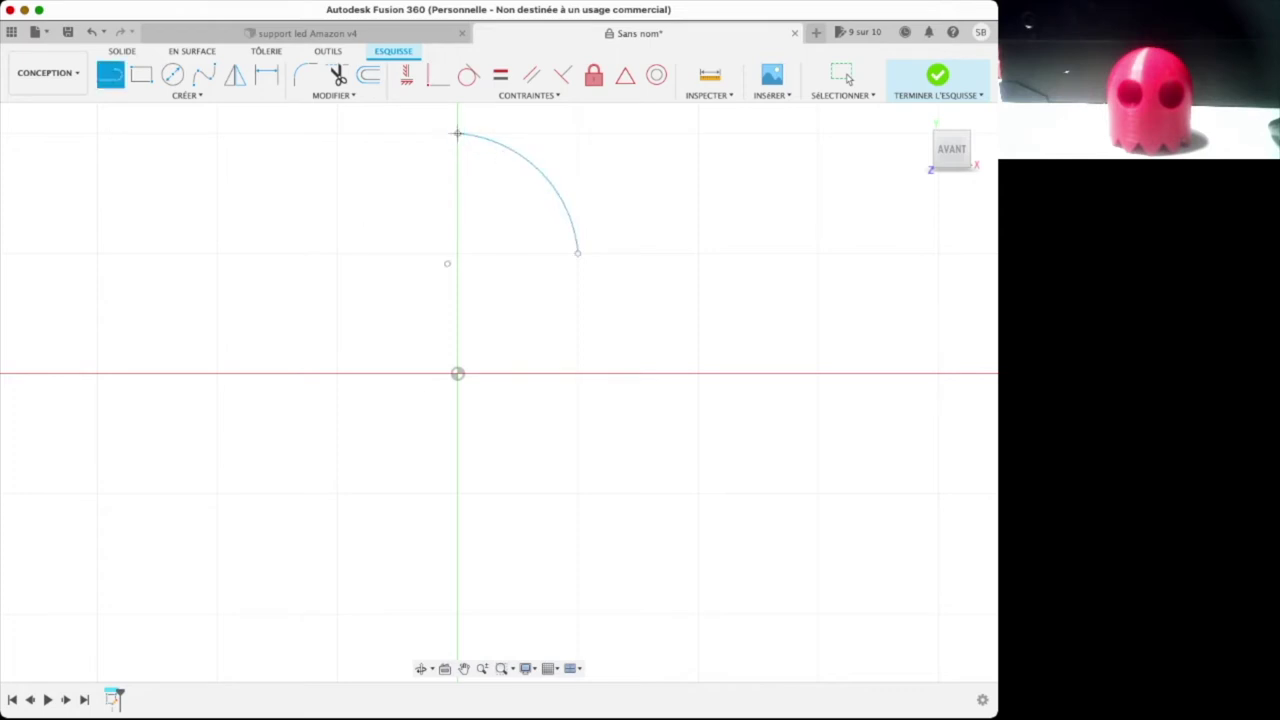
click(457, 373)
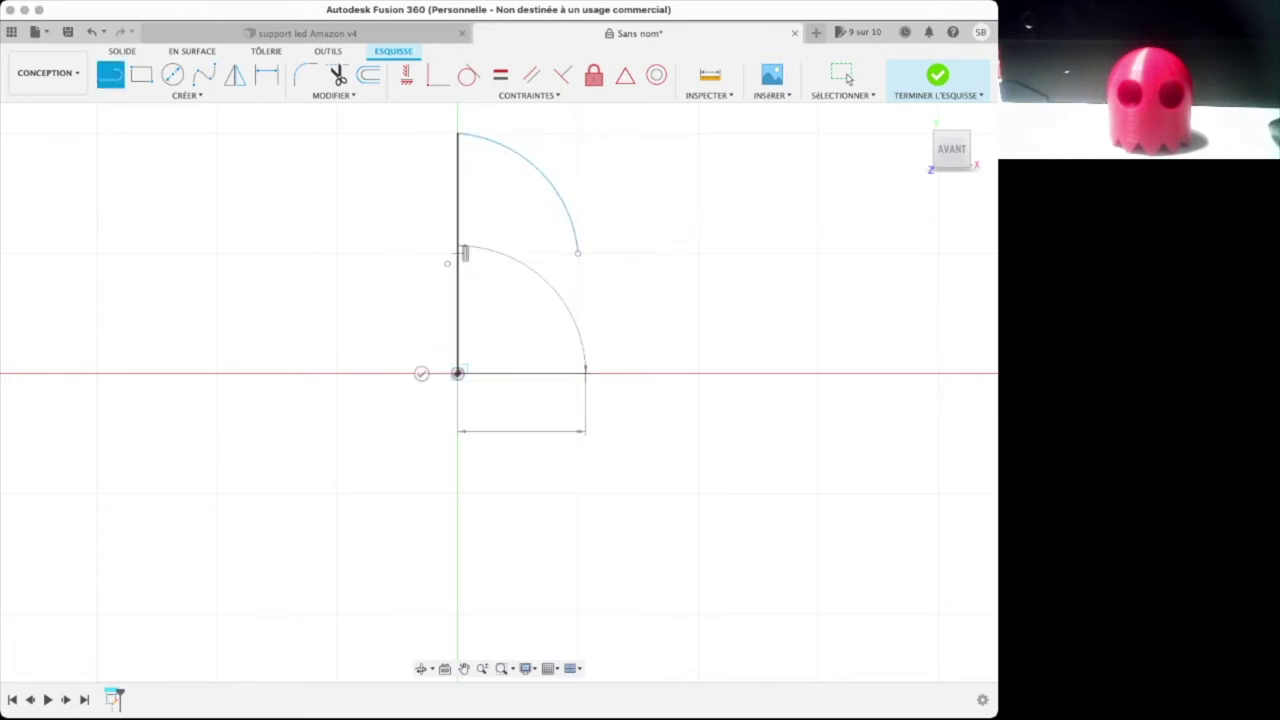
click(577, 373)
click(577, 253)
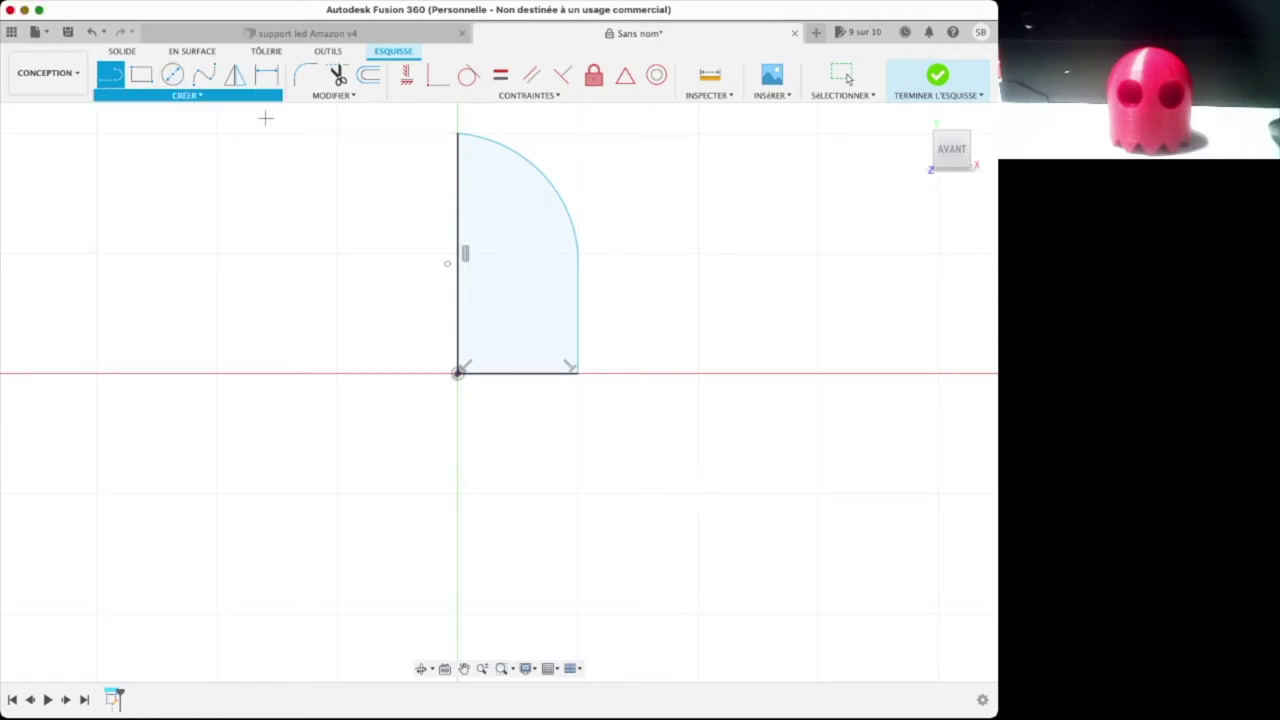
click(937, 75)
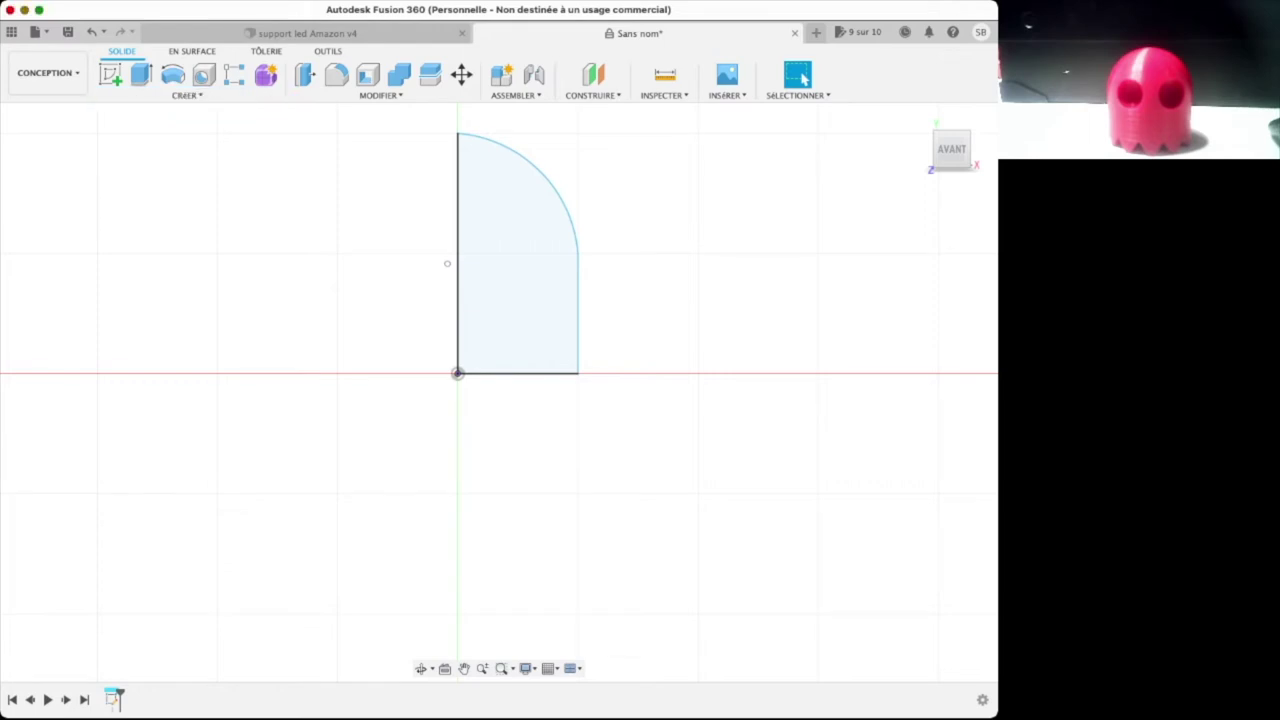
Revolve the profile around the vertical line into a dome.
click(172, 75)
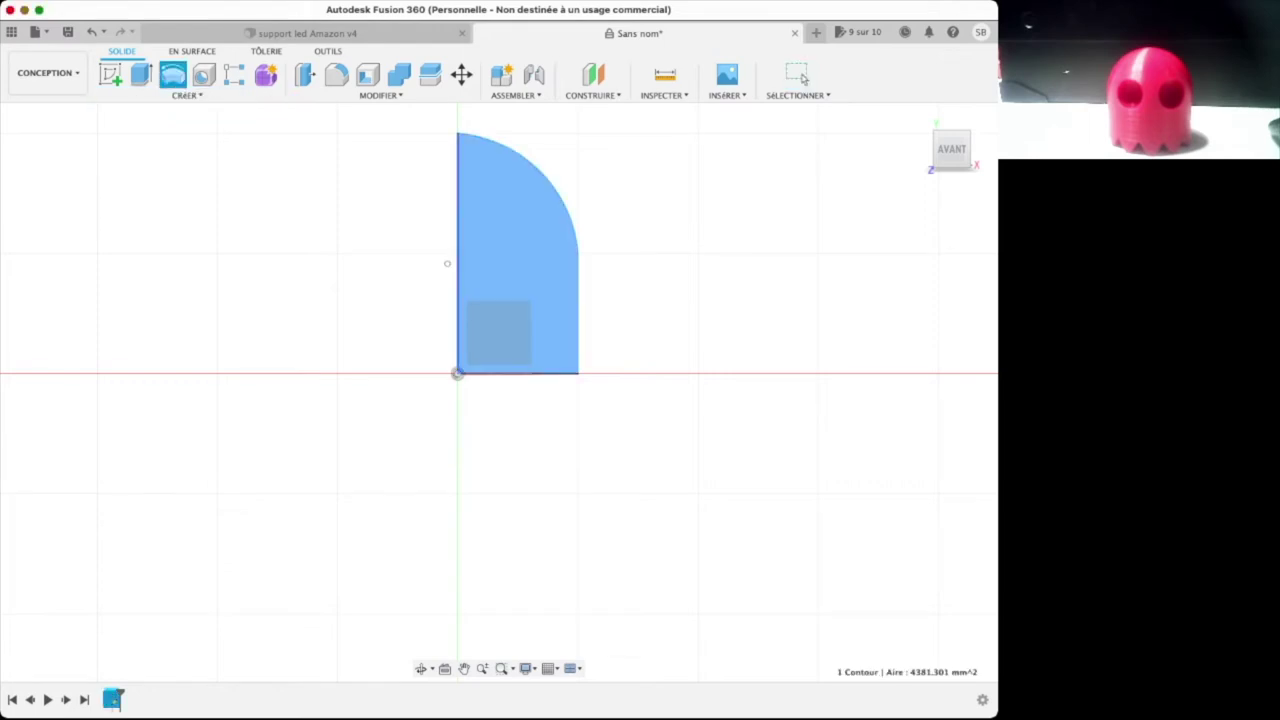
click(450, 263)
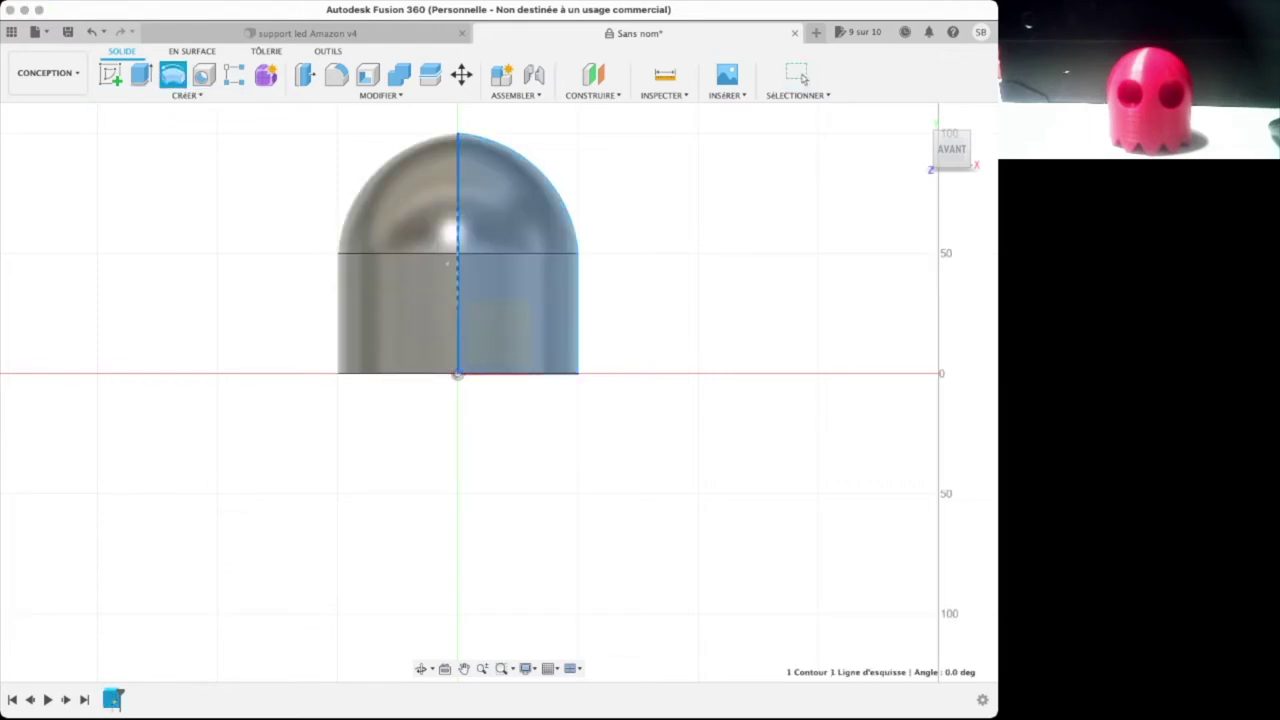
key(Return)
Extrude the dome's flat bottom face 40 mm downward and return to the front view.
shift+middle_drag(498, 392, 480, 385)
click(480, 385)
key(e)
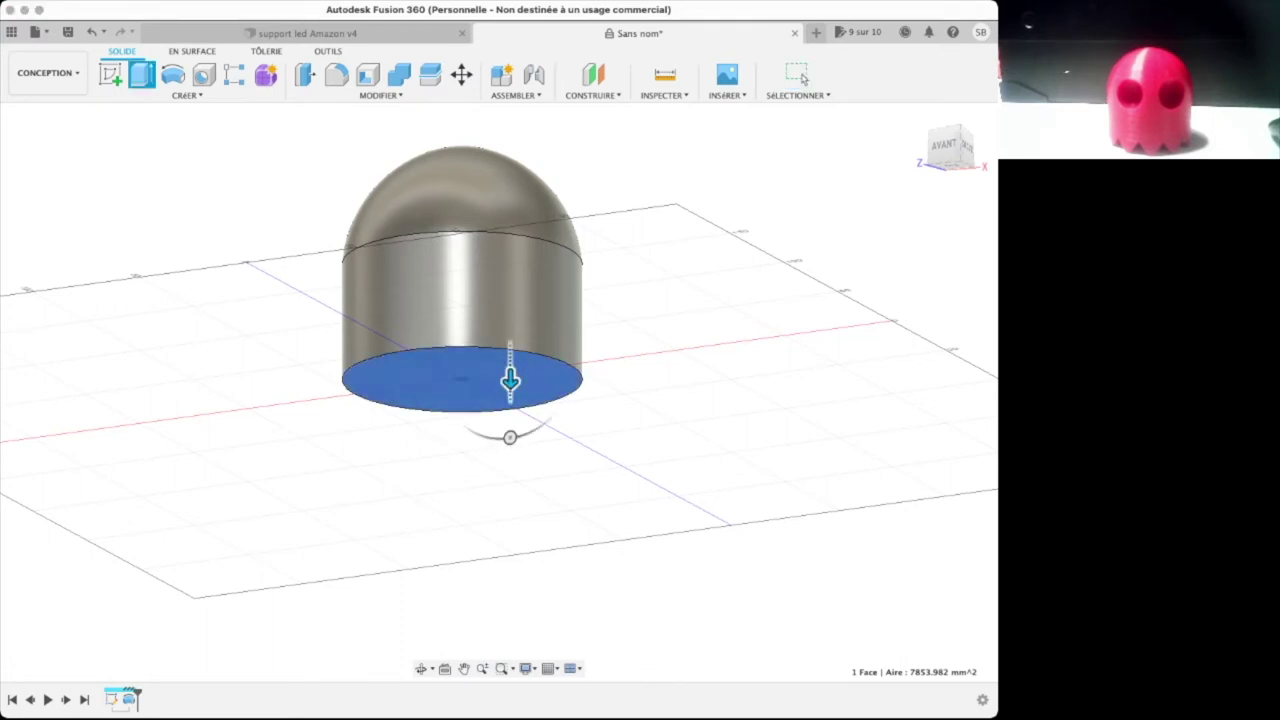
drag(510, 378, 510, 472)
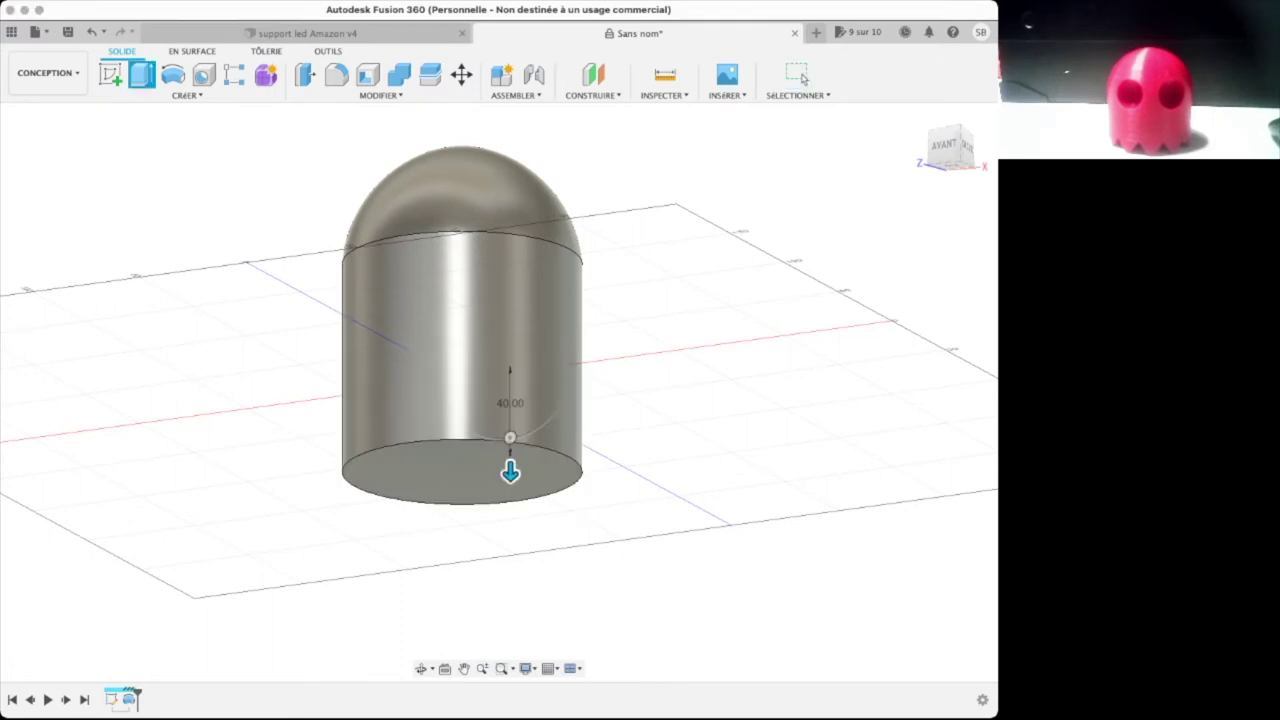
key(Return)
click(951, 148)
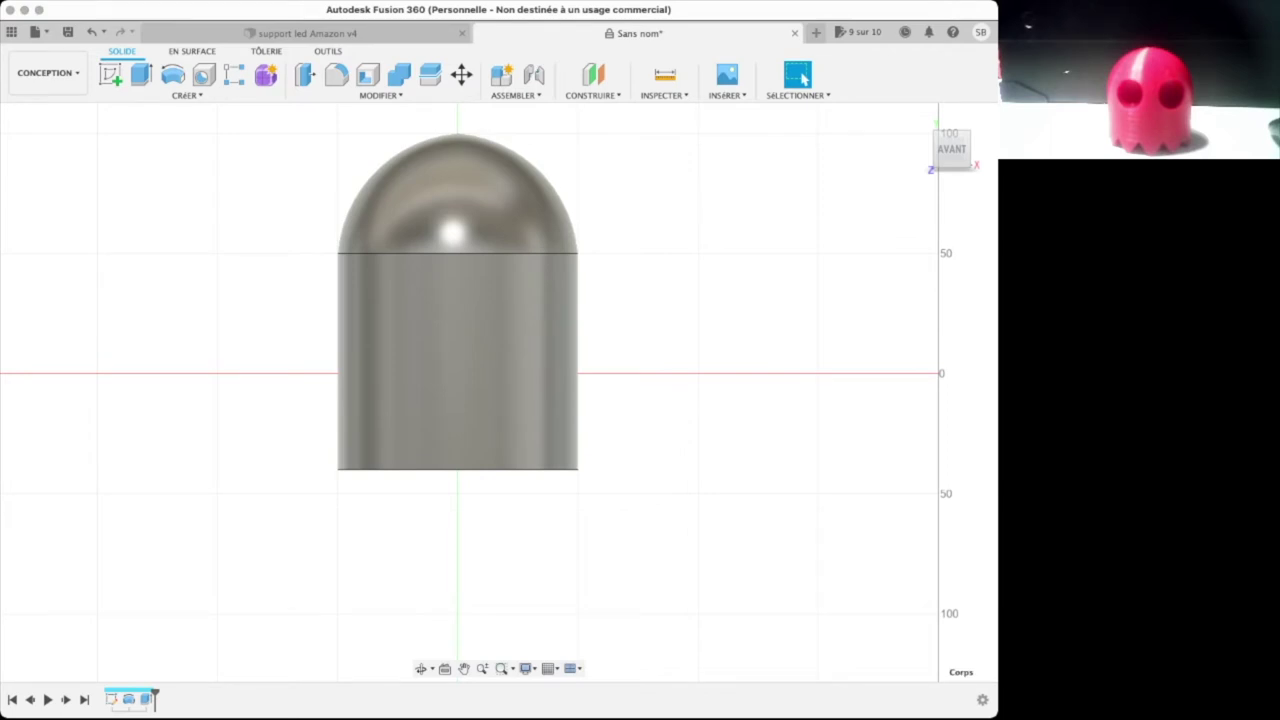
Move the whole body up about 40 mm so its flat base sits on the horizontal axis.
click(340, 430)
key(m)
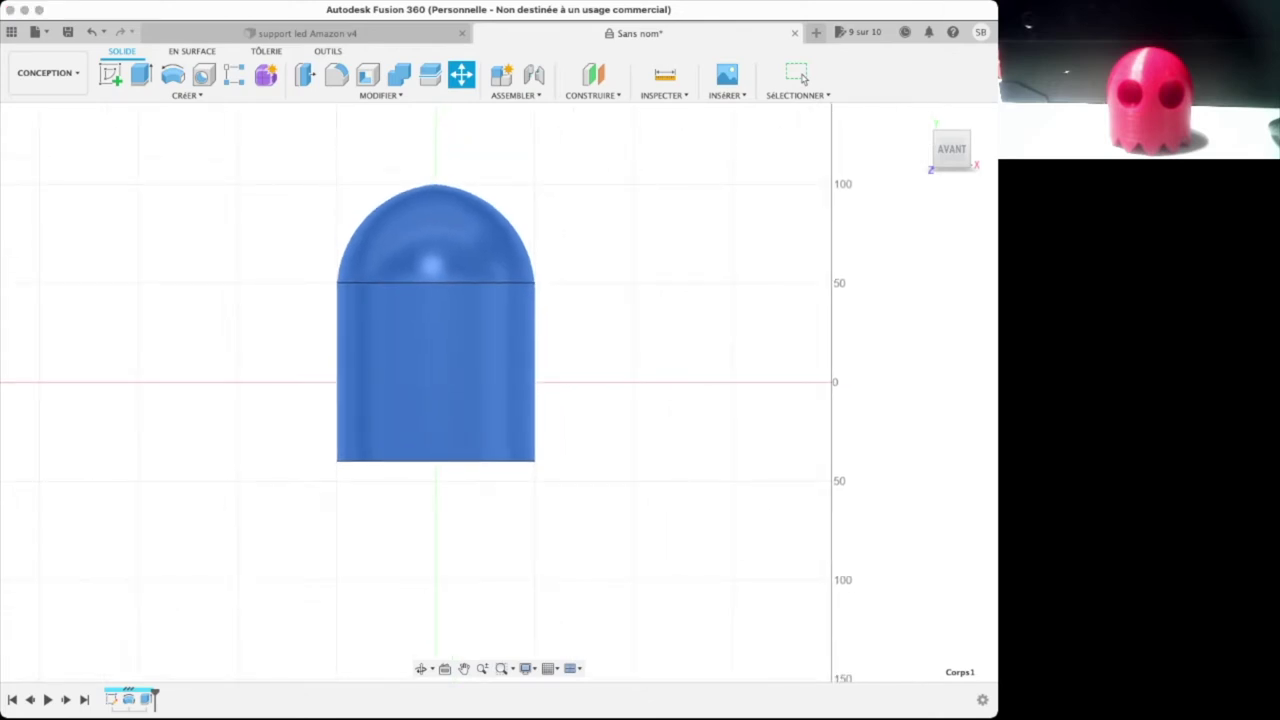
key(m)
drag(336, 419, 336, 338)
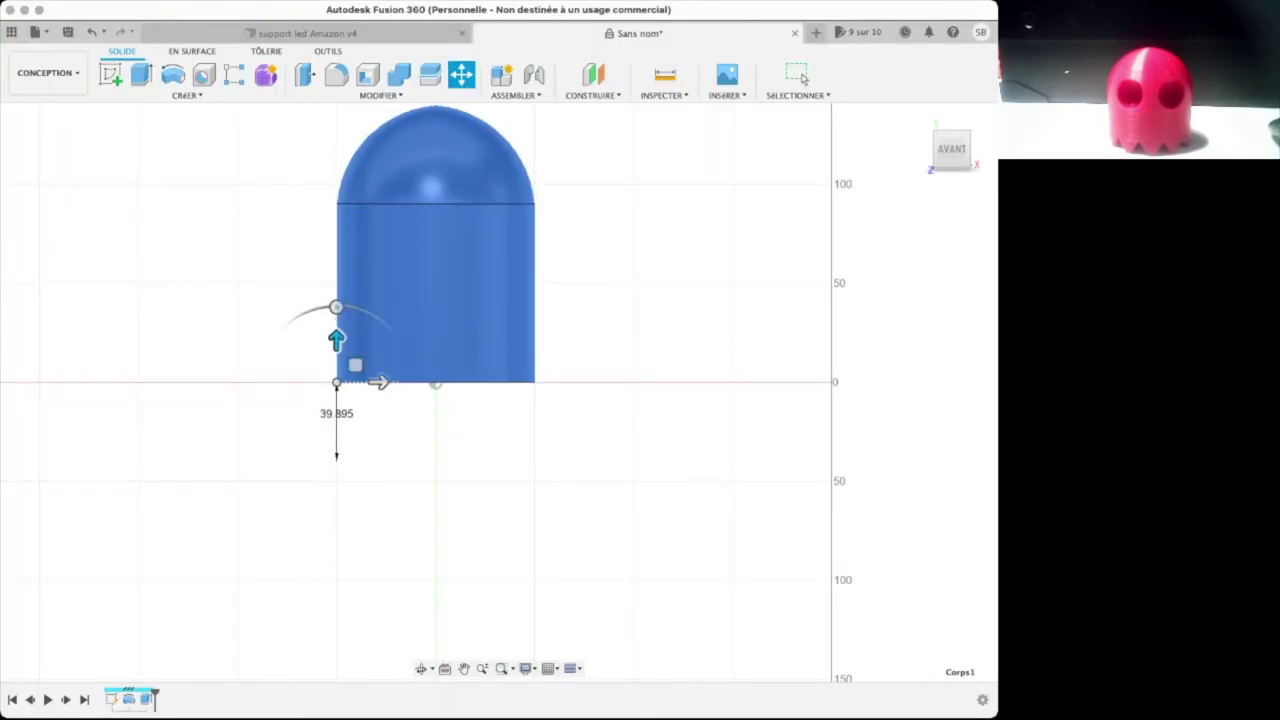
key(Return)
click(919, 116)
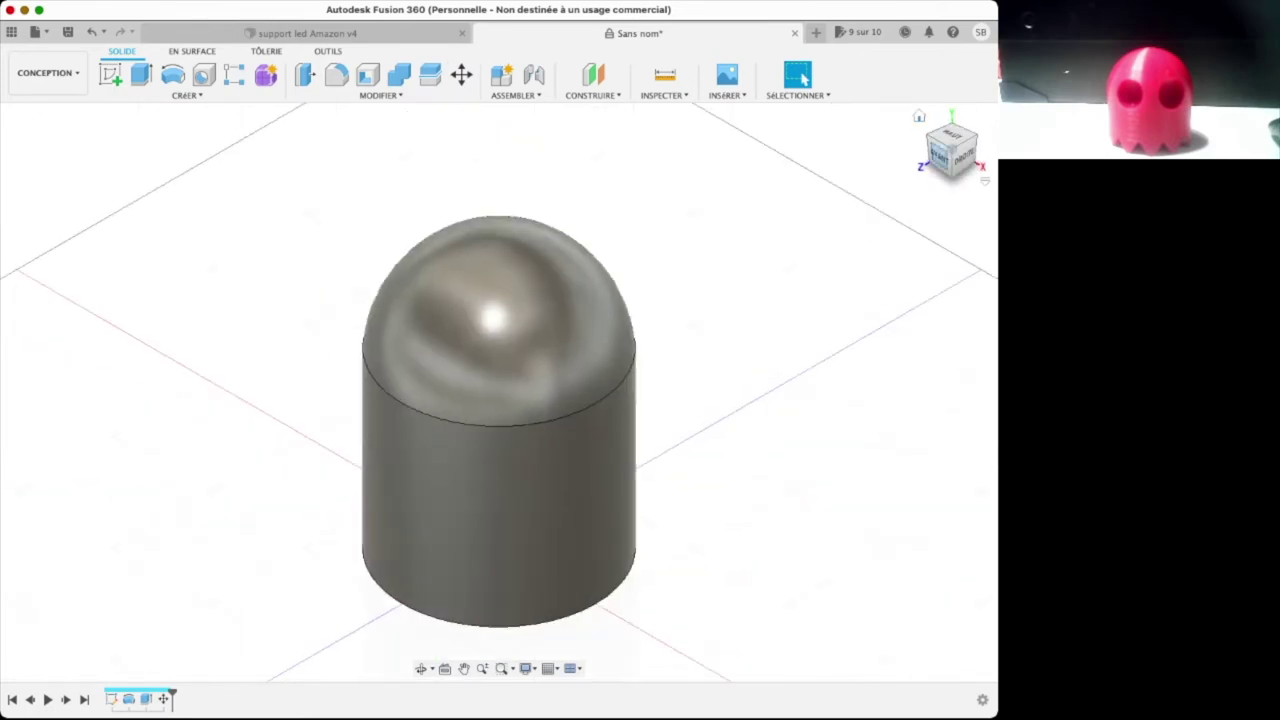
click(940, 153)
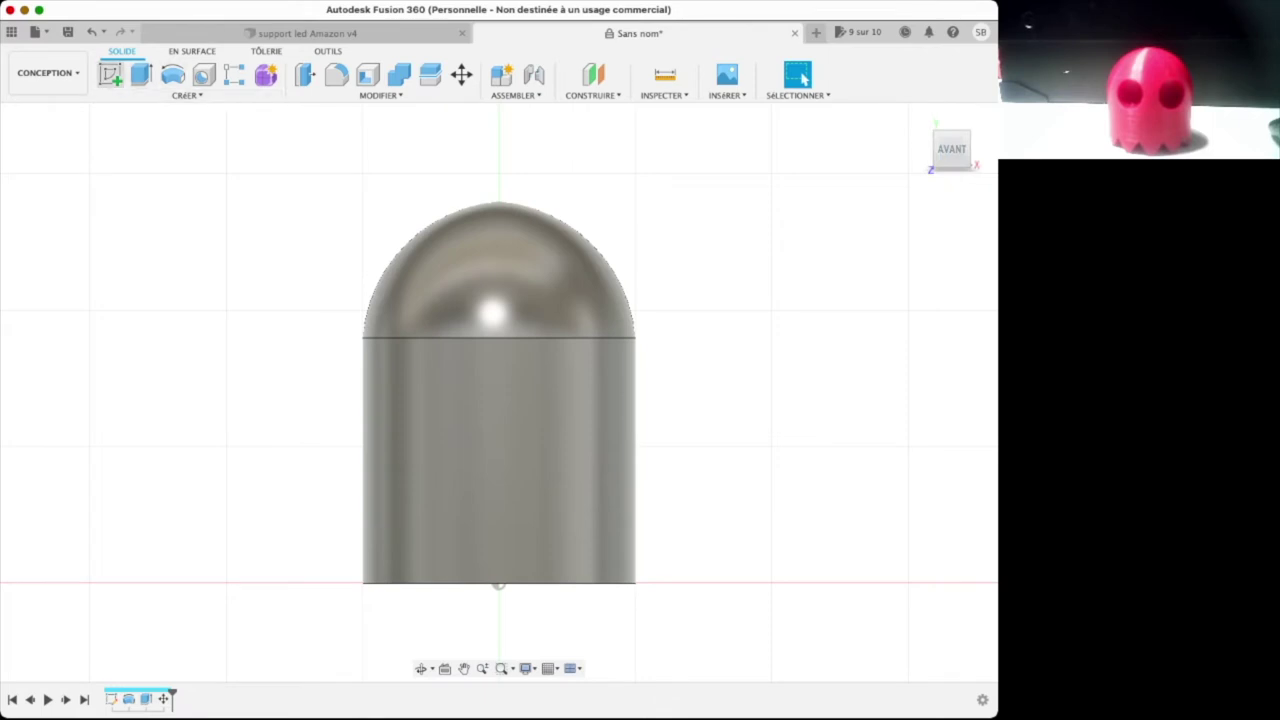
Start a new sketch on the front plane and zoom in on the body's base.
click(110, 74)
click(539, 543)
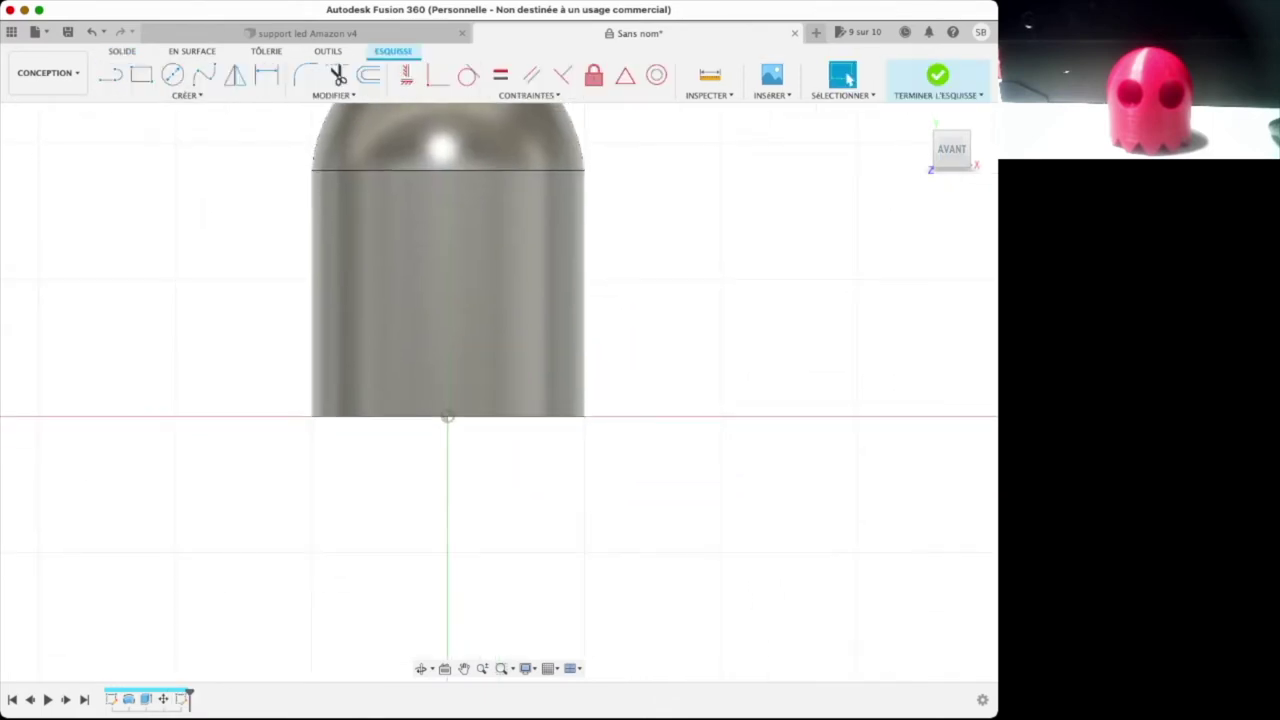
click(110, 74)
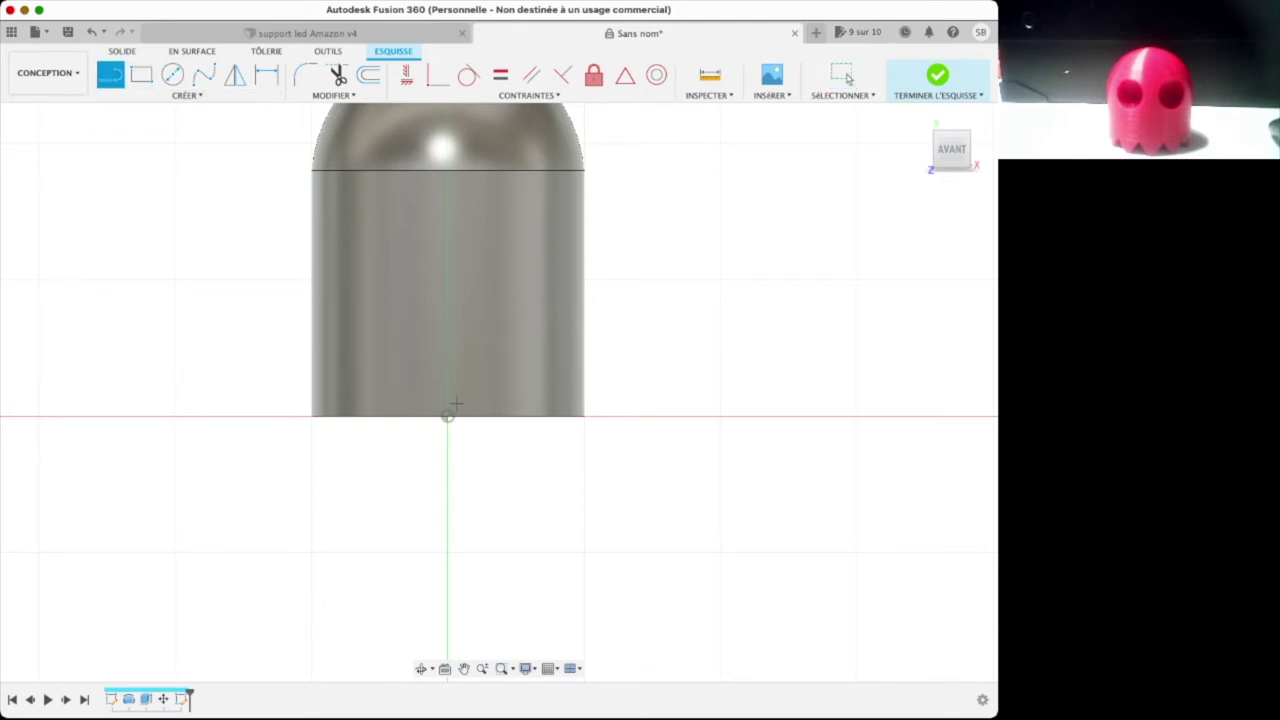
scroll(455, 404, up, 5)
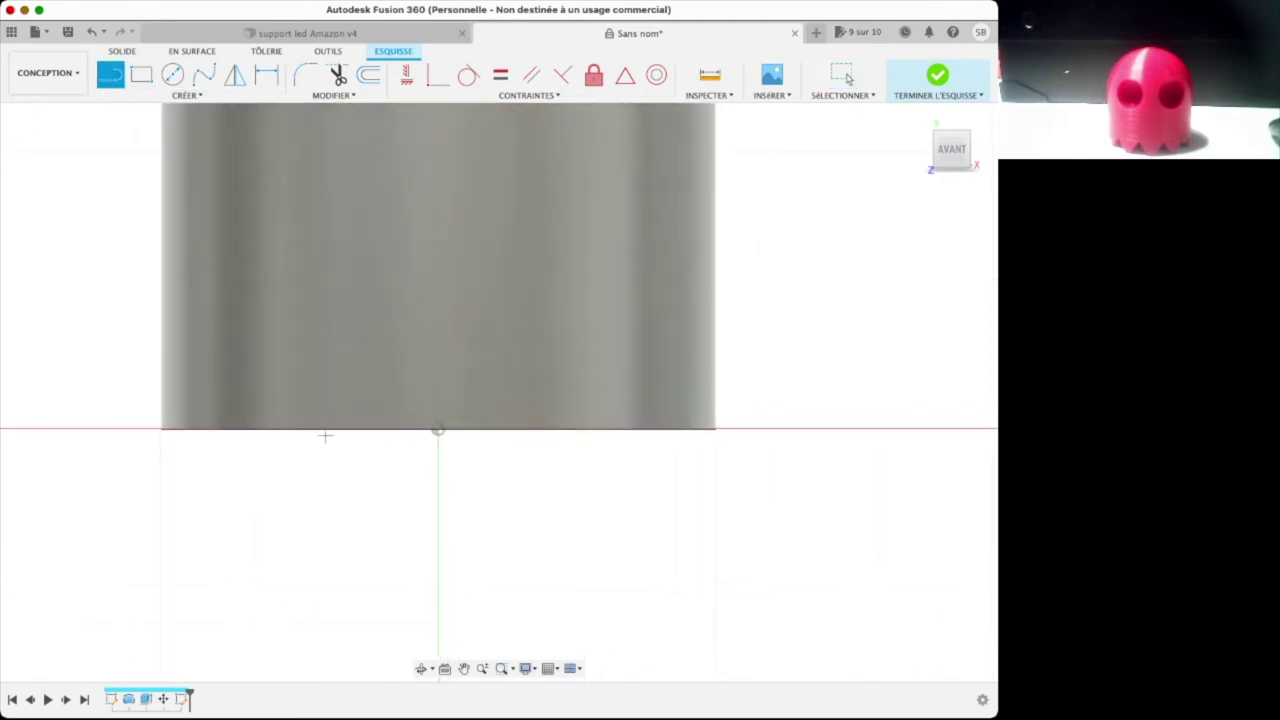
Draw a 30 mm square rotated 45° as a diamond centred on the vertical axis.
click(327, 430)
click(437, 302)
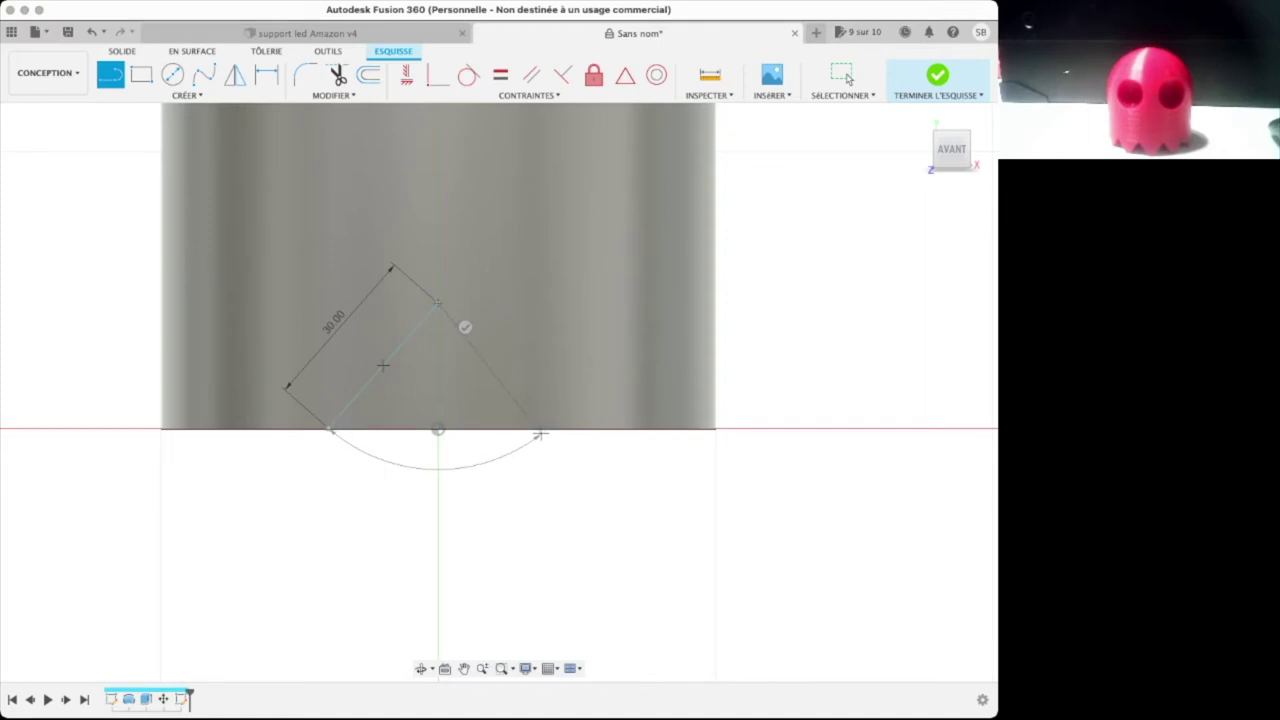
click(547, 429)
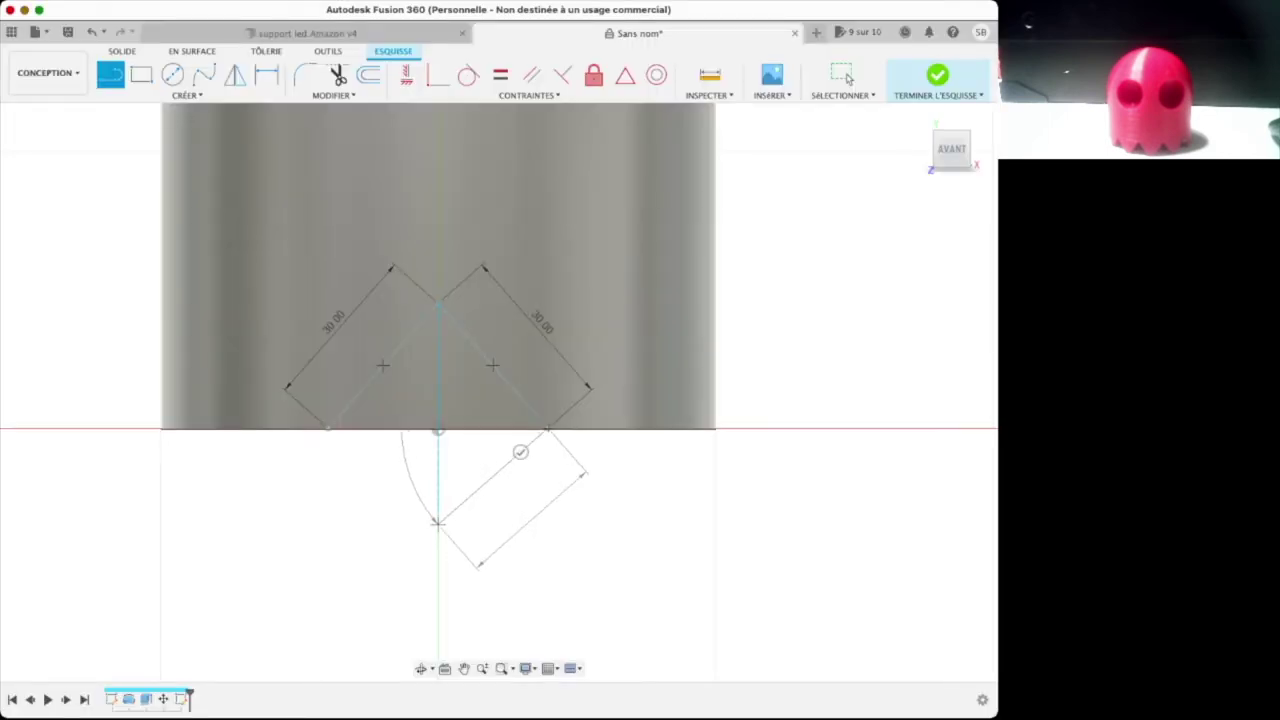
click(437, 521)
click(330, 429)
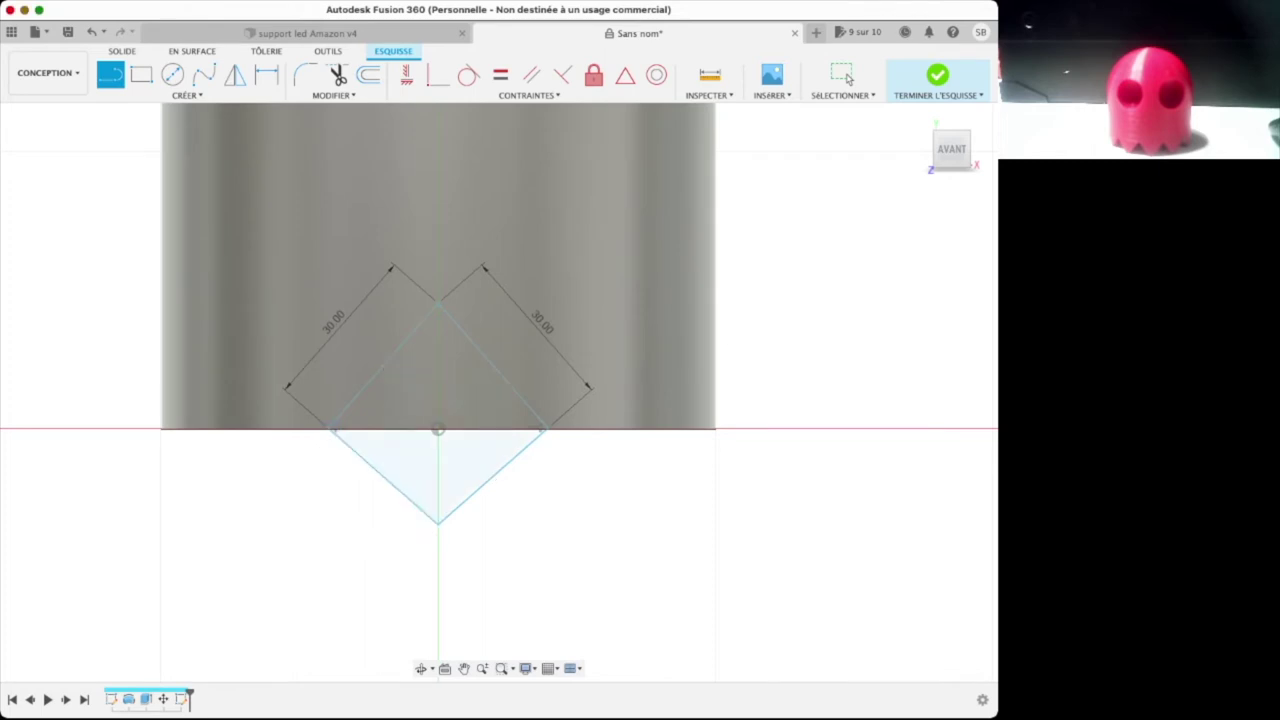
key(Escape)
Extrude the diamond symmetrically into a square bar about 64 mm long through the body's base.
click(937, 78)
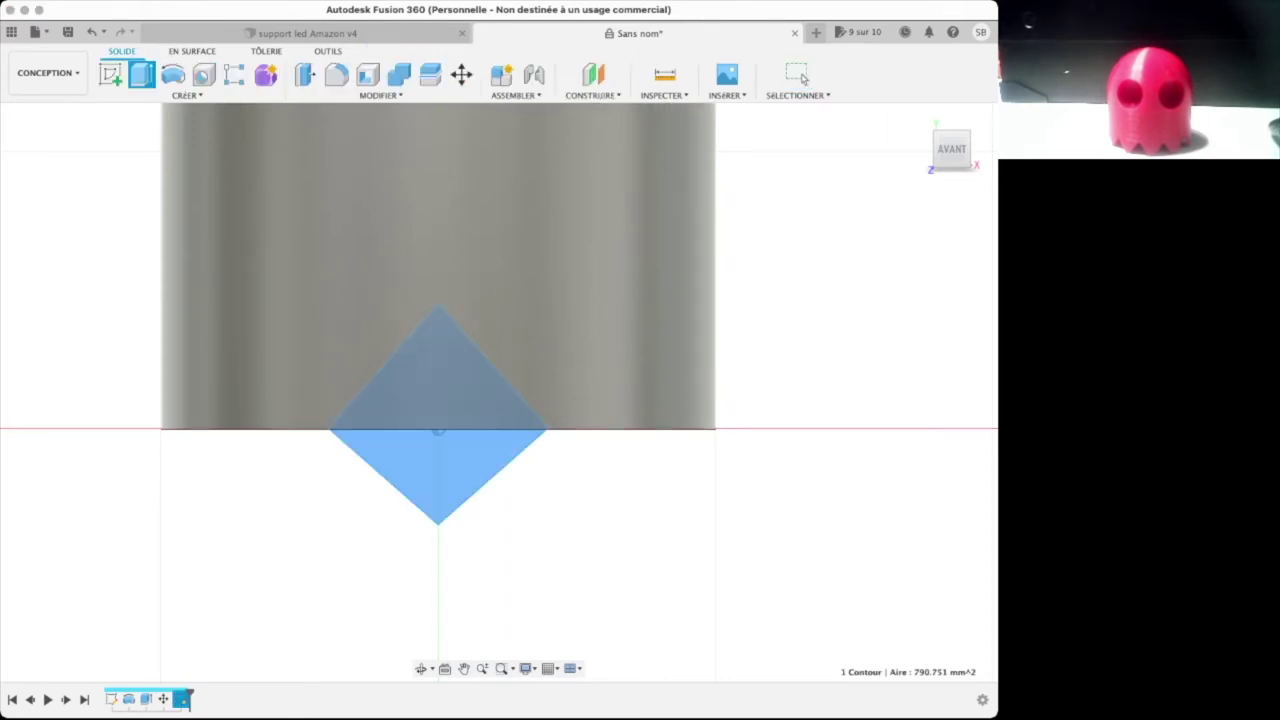
shift+middle_drag(438, 460, 444, 426)
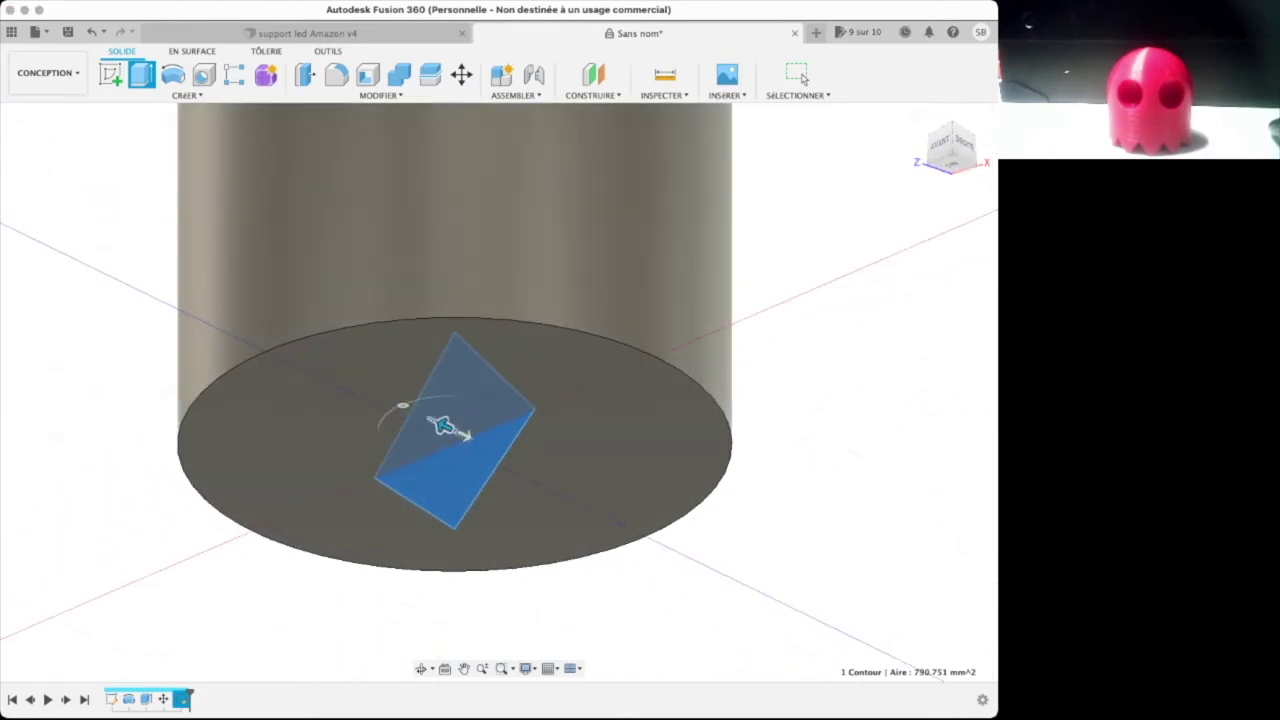
drag(444, 426, 238, 326)
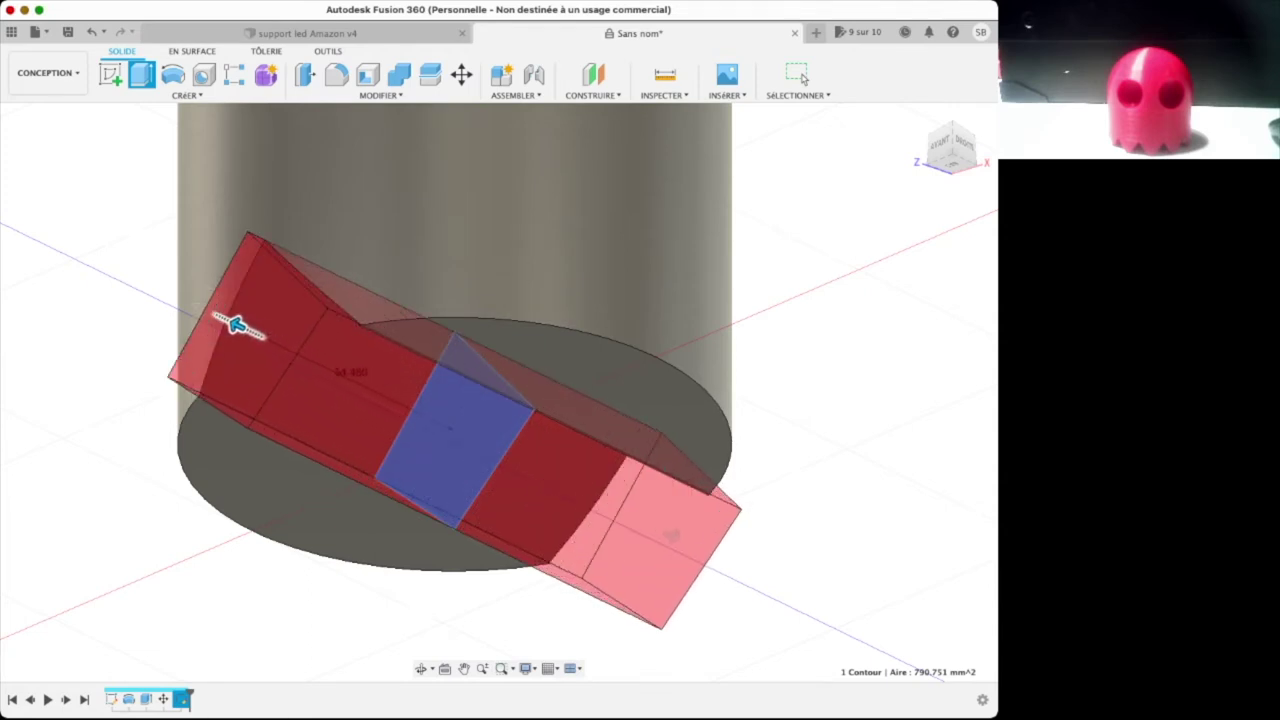
drag(238, 326, 238, 326)
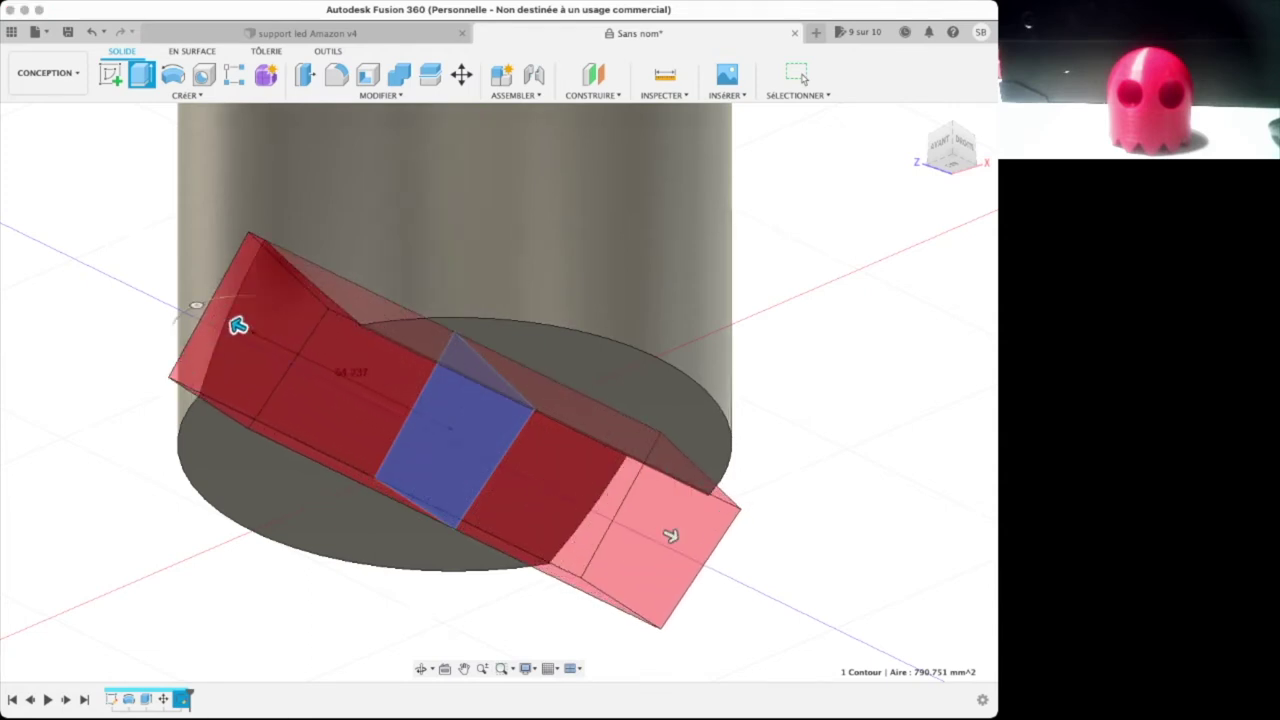
key(Return)
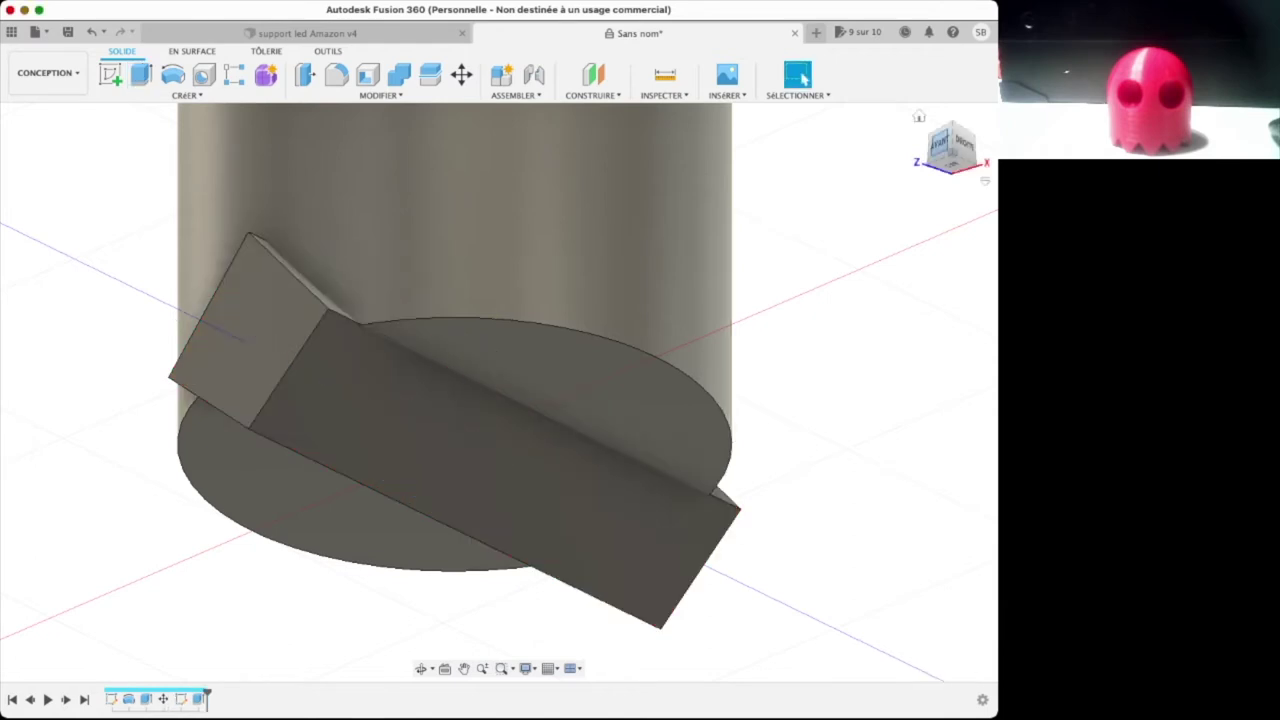
click(950, 145)
Try a circular pattern of the bar around the body's centre, then undo it, keeping the single bar.
click(919, 117)
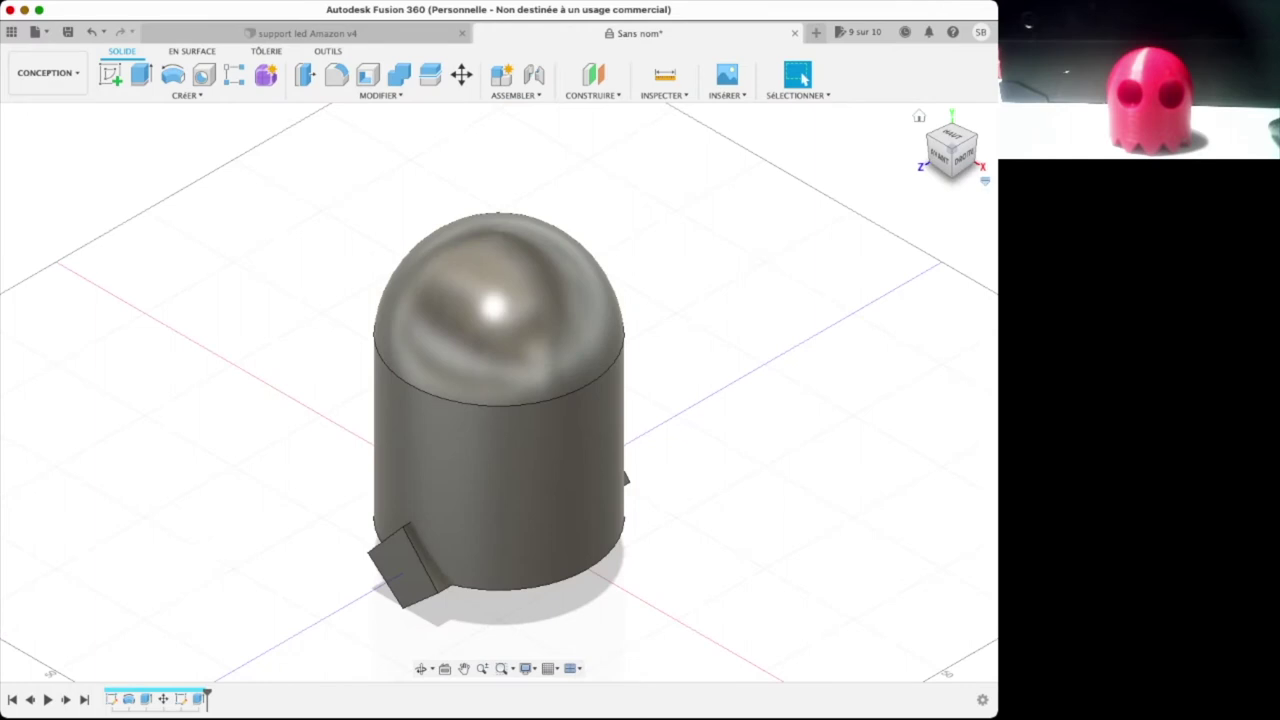
shift+middle_drag(497, 390, 500, 300)
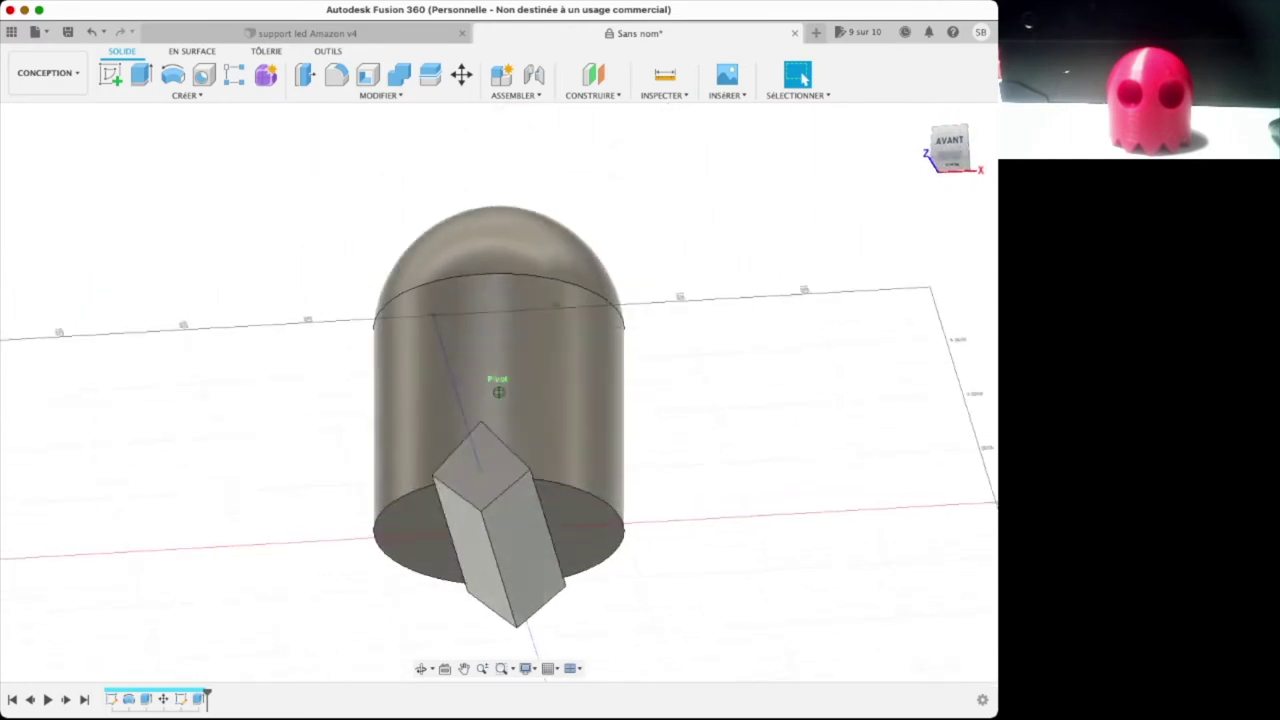
click(951, 160)
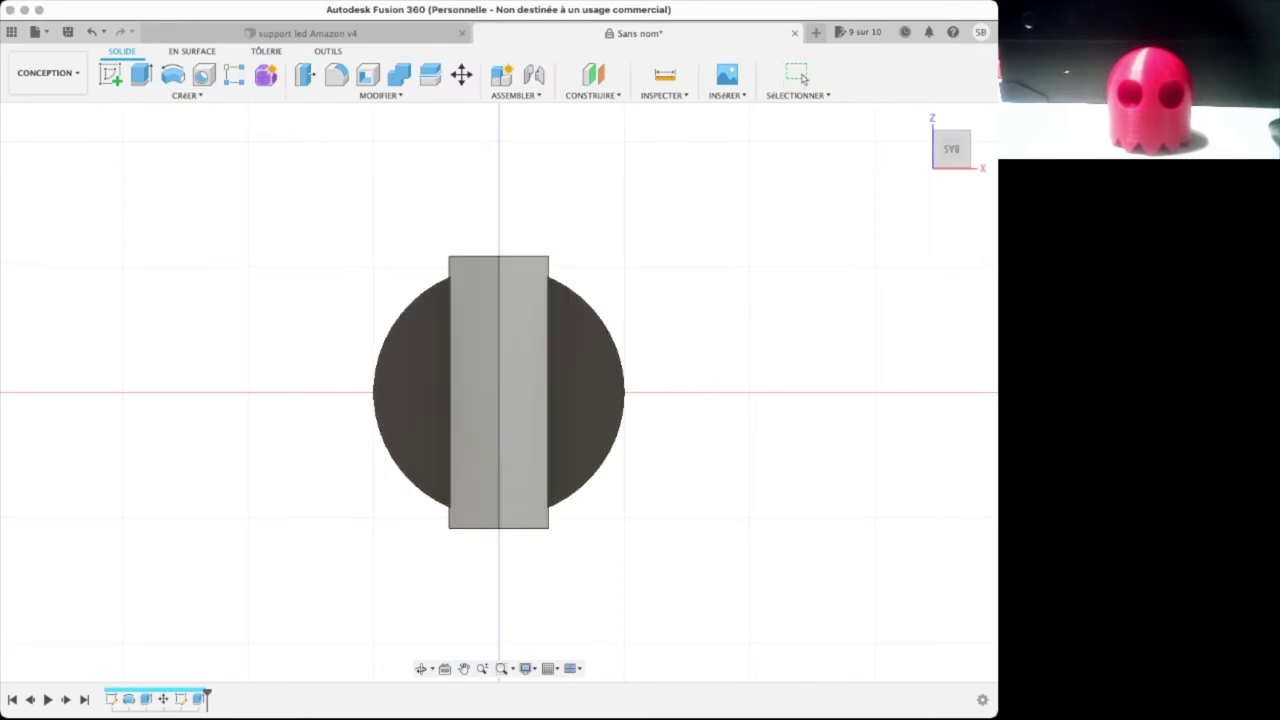
click(510, 390)
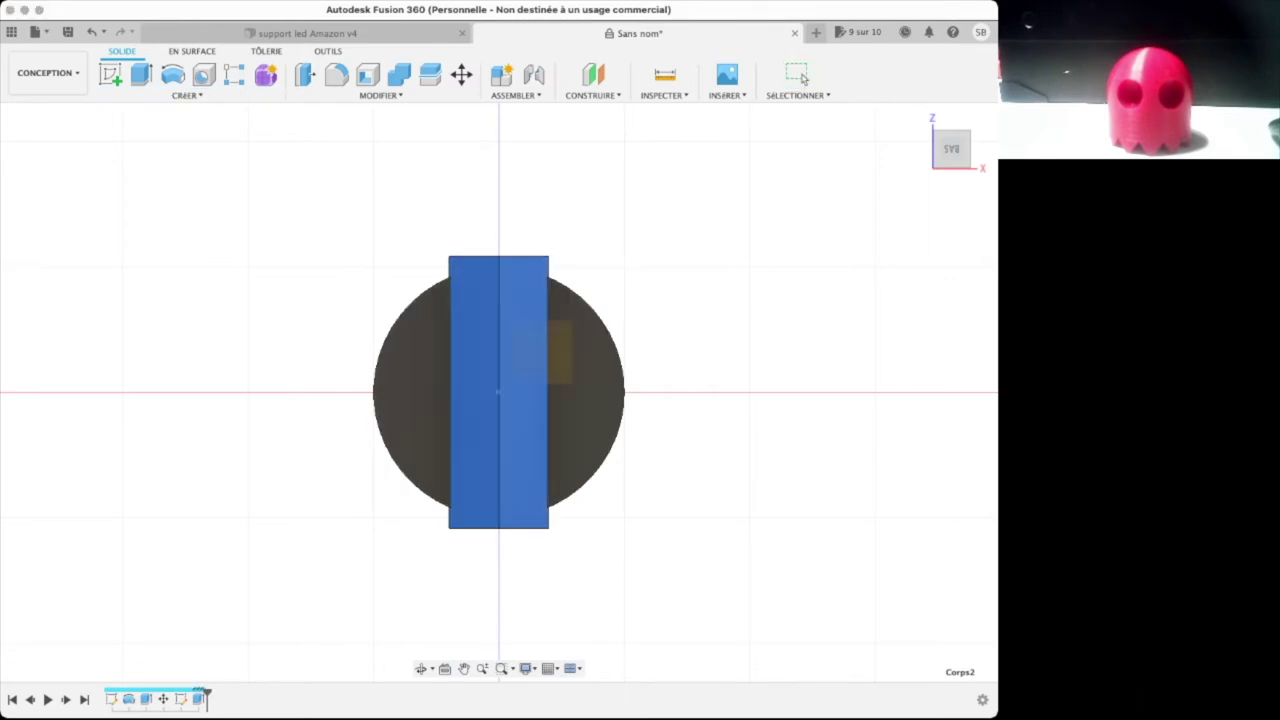
key(m)
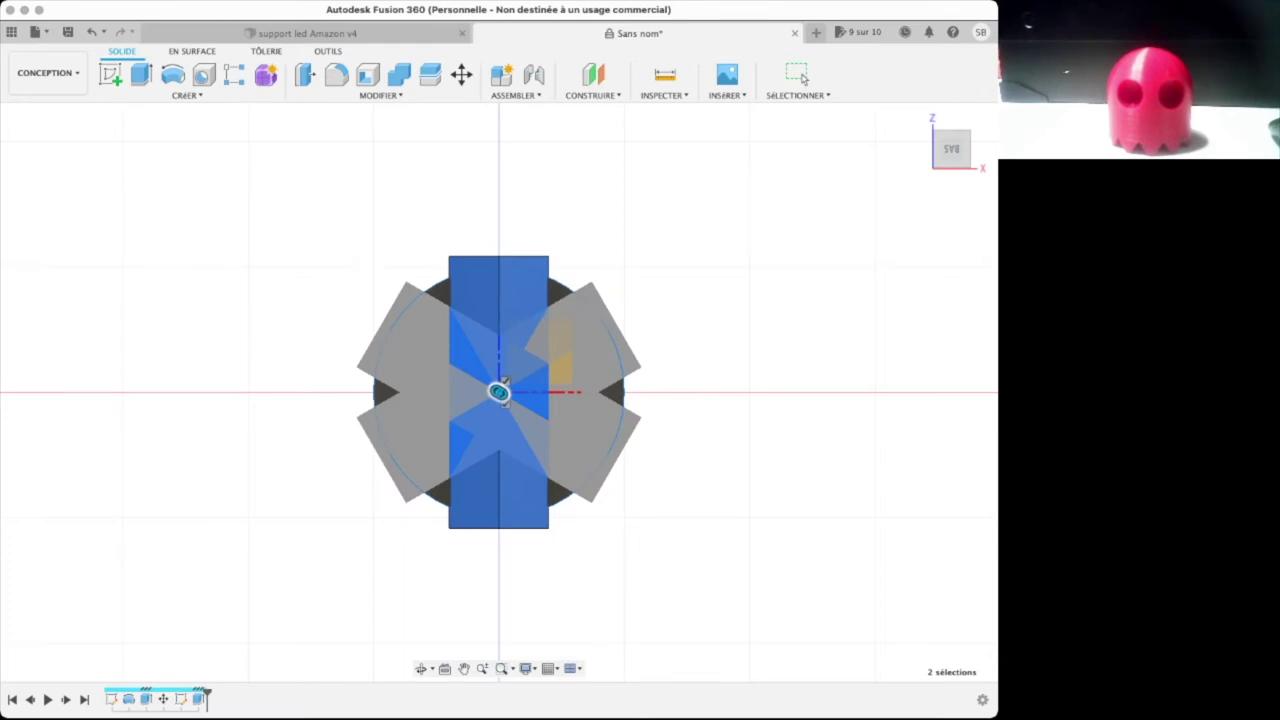
click(800, 76)
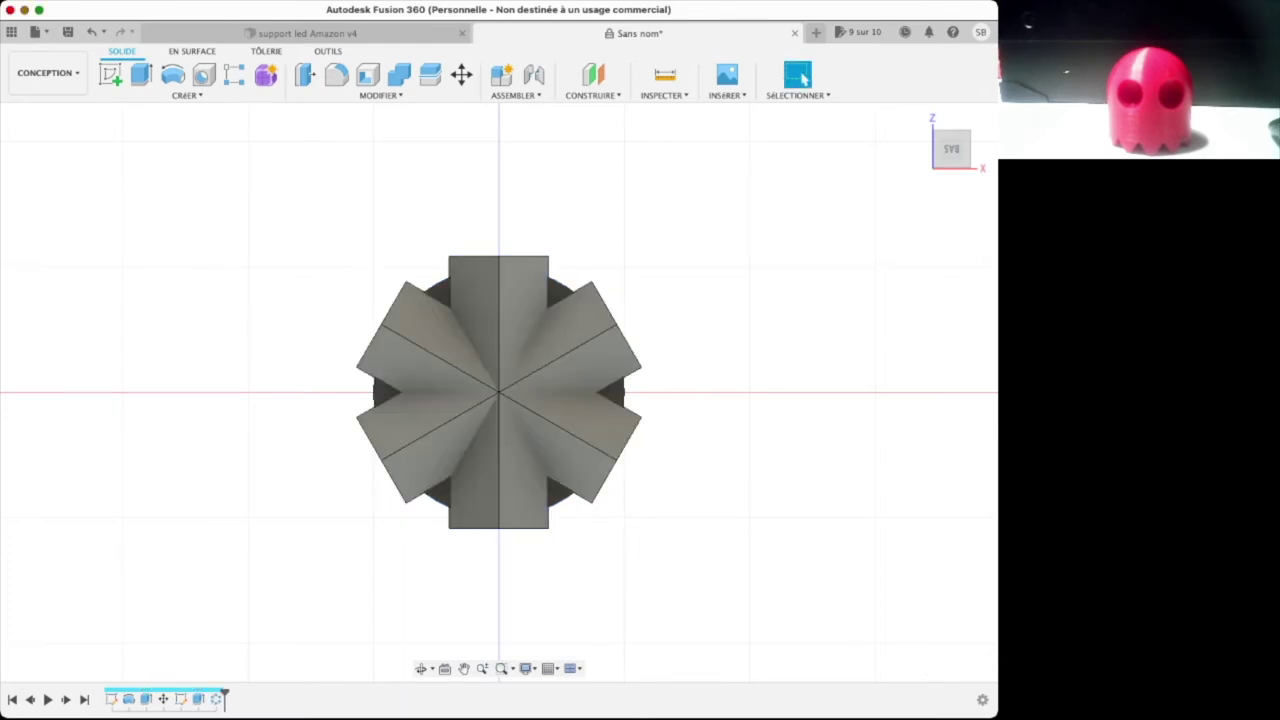
drag(950, 148, 985, 178)
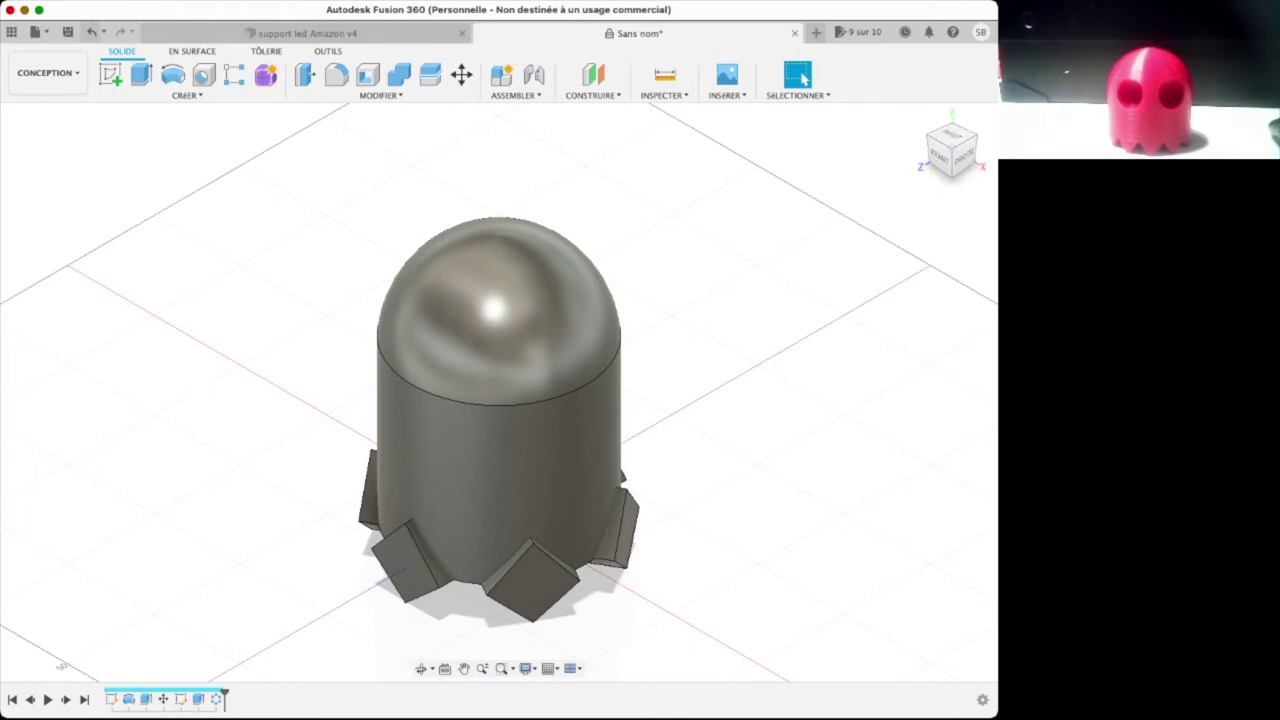
click(91, 32)
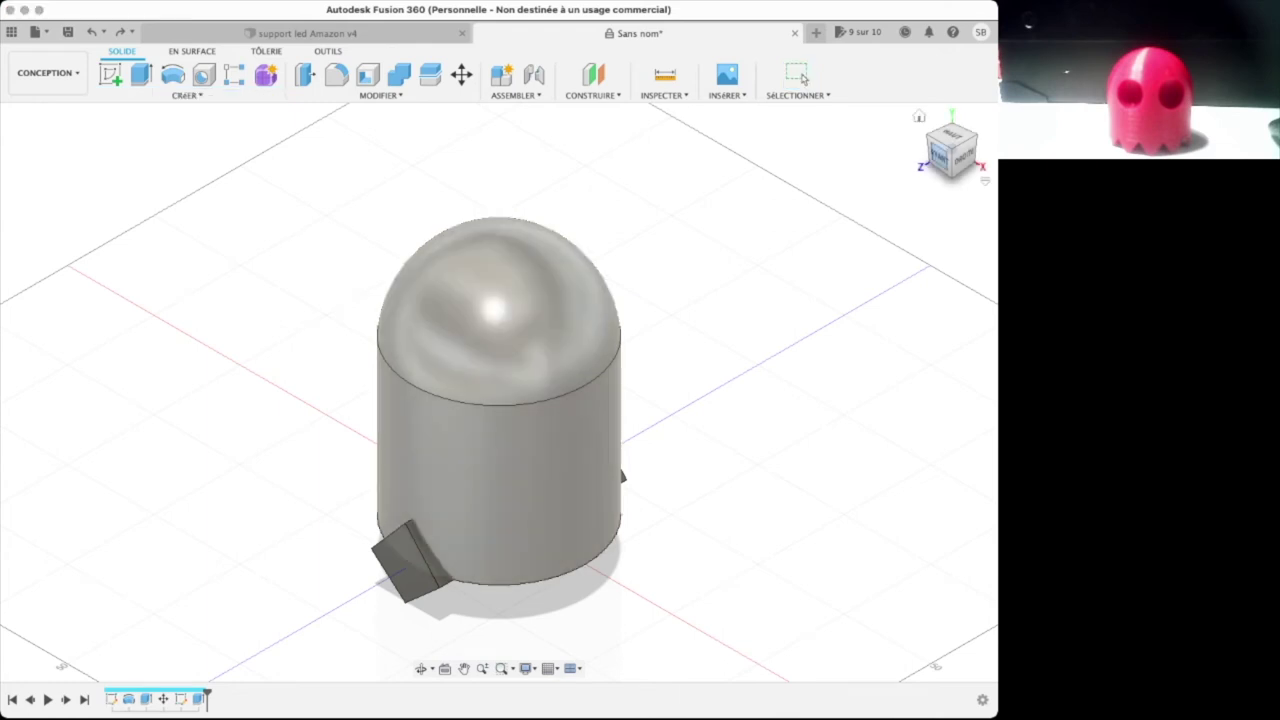
From the bottom view, circular-pattern the tilted bar with more evenly spaced copies around the base.
click(951, 172)
click(515, 390)
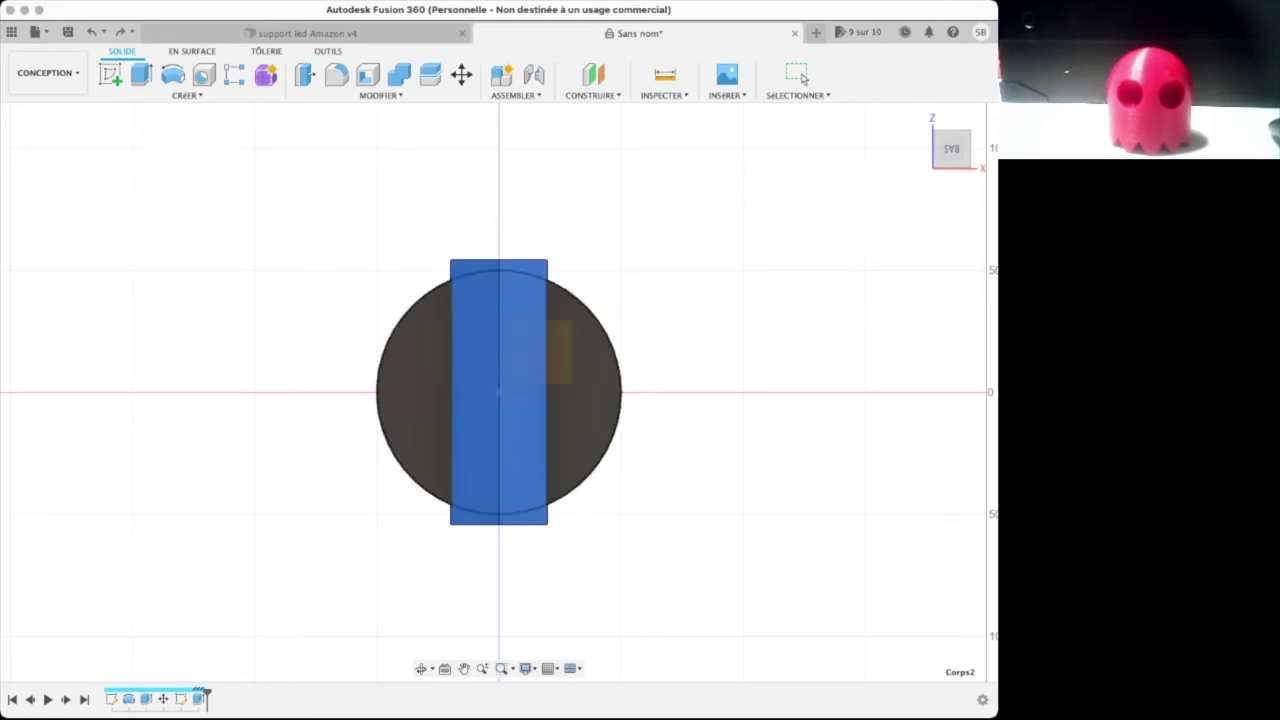
key(m)
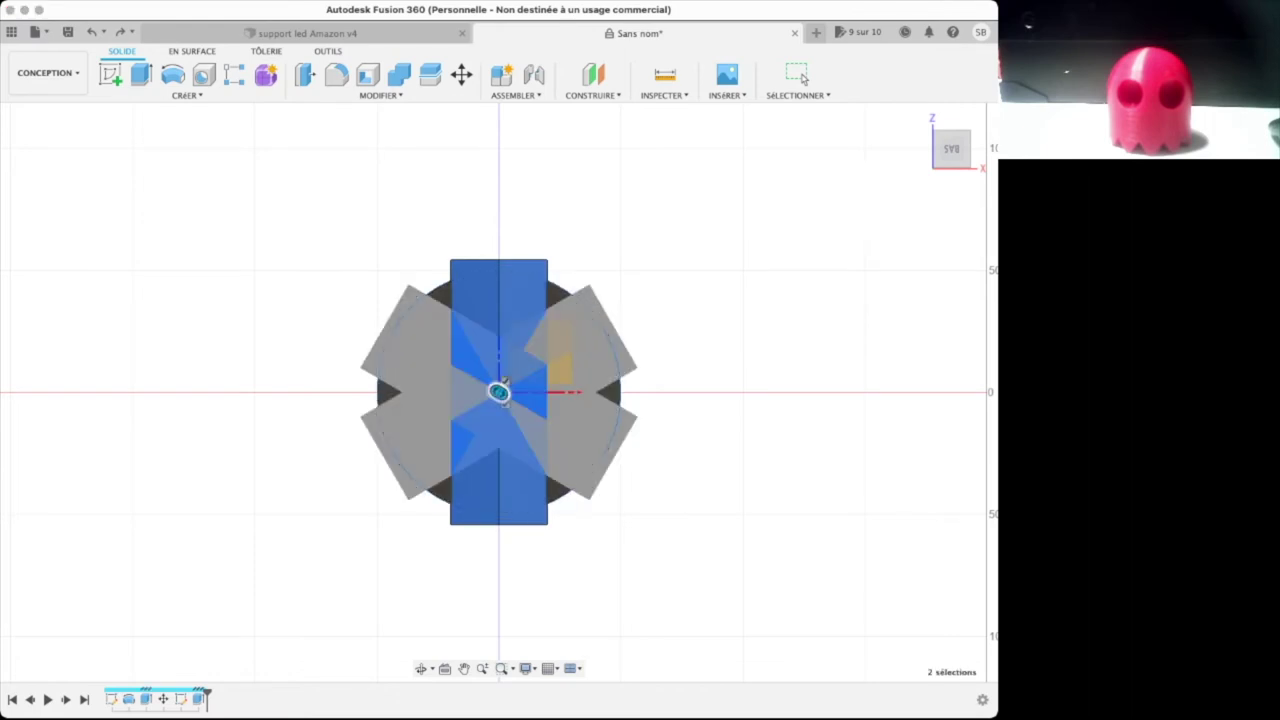
drag(505, 383, 502, 389)
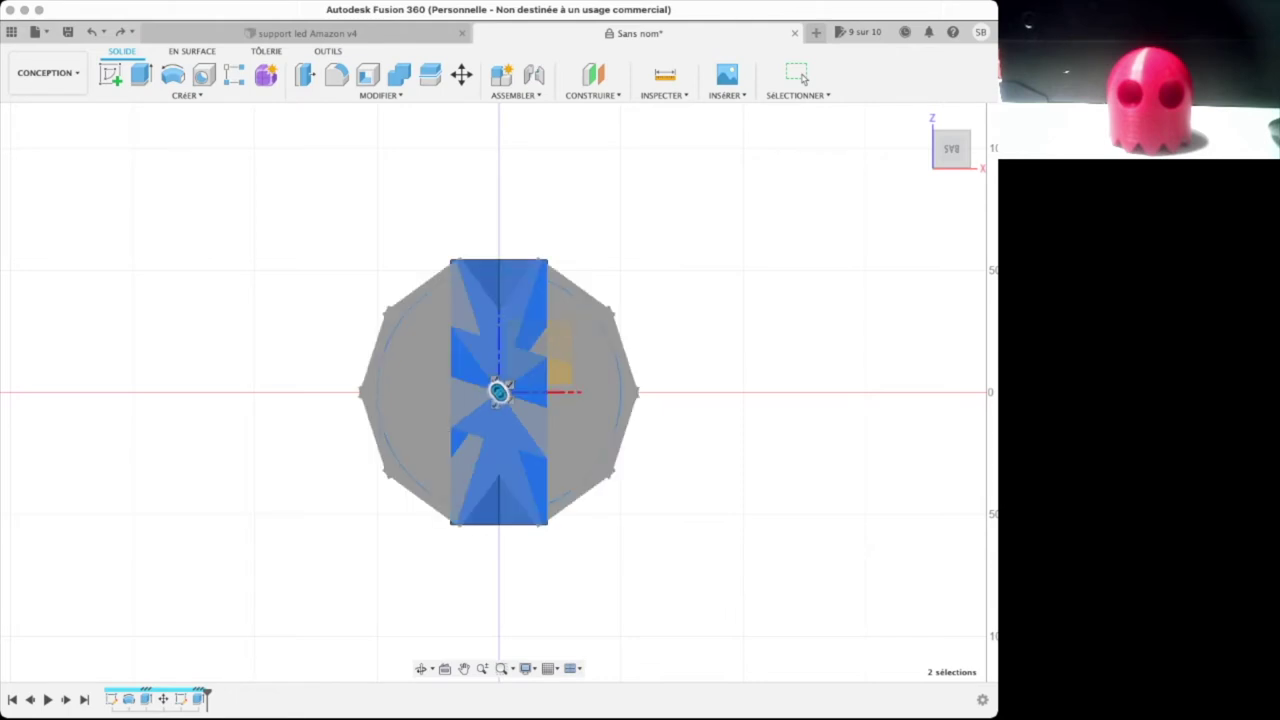
shift+middle_drag(499, 390, 500, 410)
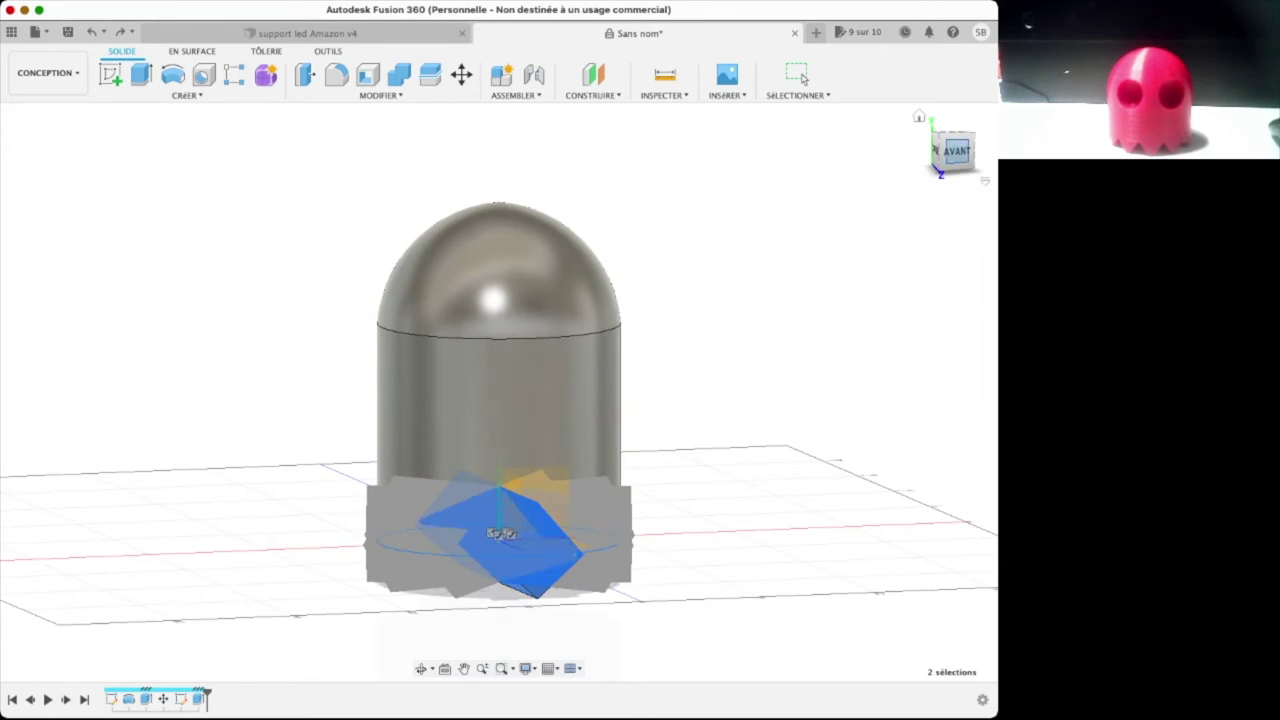
key(Return)
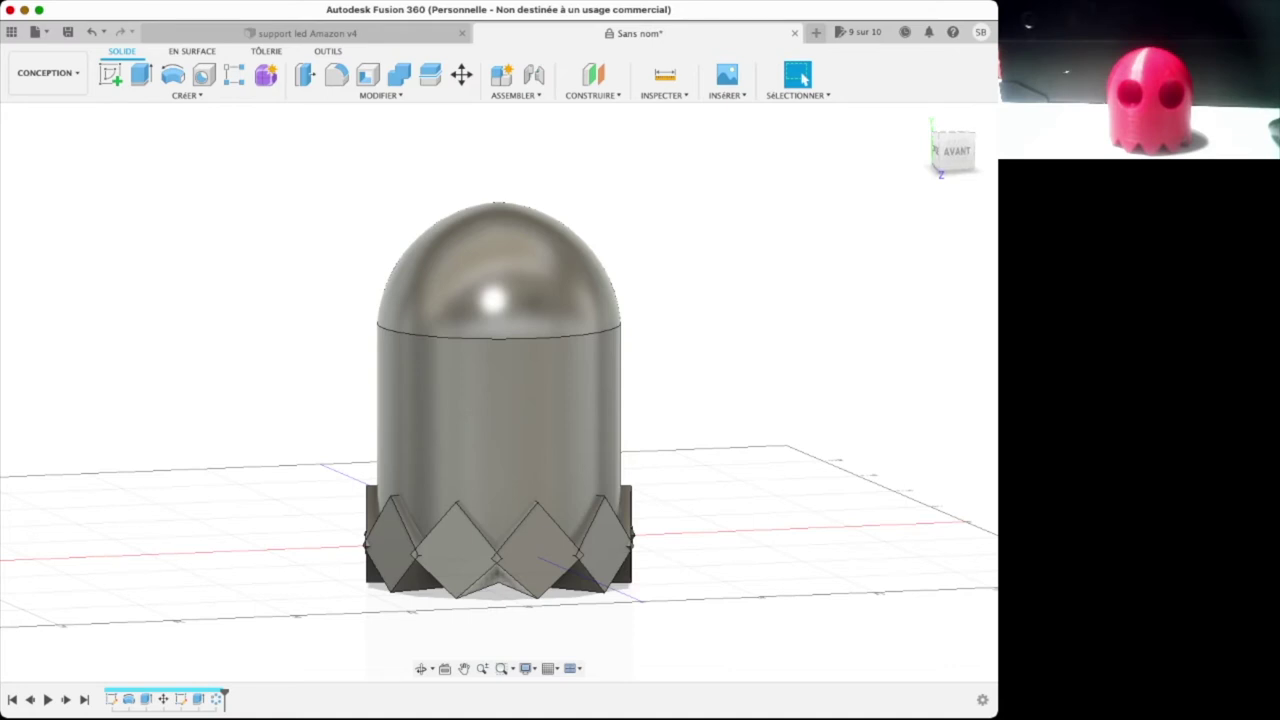
key(Return)
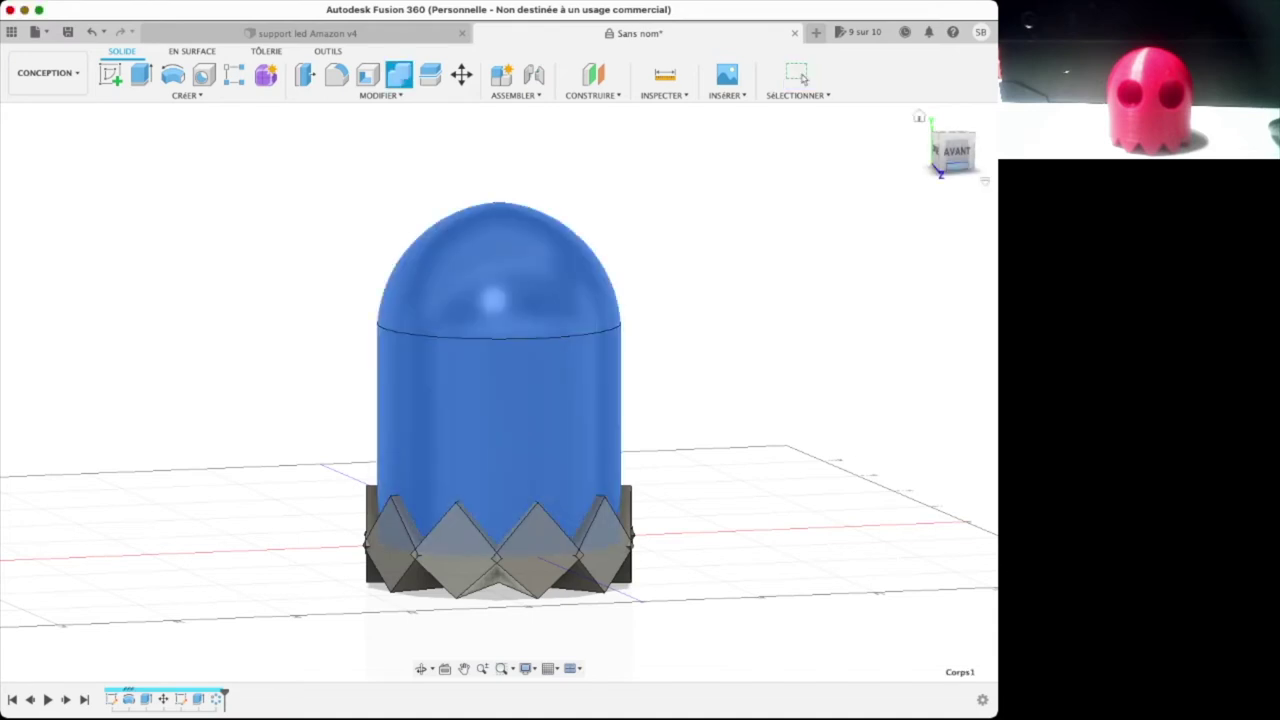
Cut all the patterned bars from the body with Combine, leaving a notched zigzag hem.
shift+middle_drag(498, 430, 498, 330)
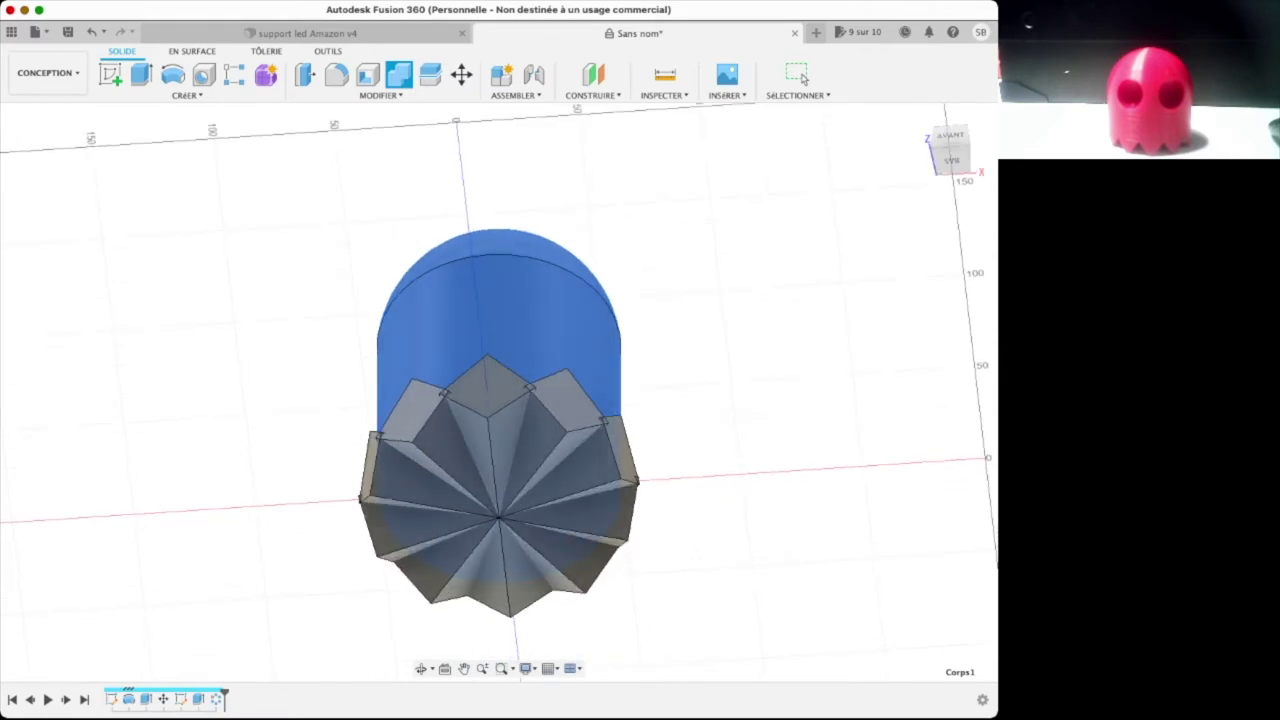
click(500, 480)
click(500, 420)
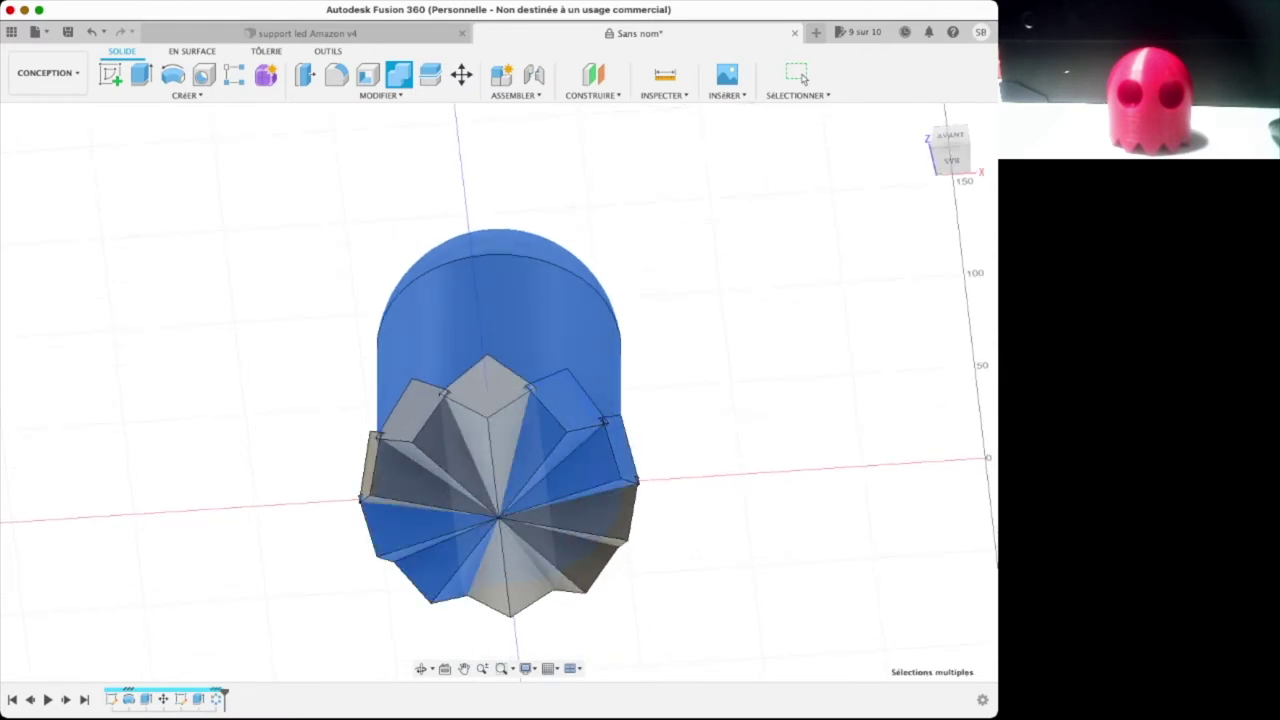
click(480, 560)
click(420, 420)
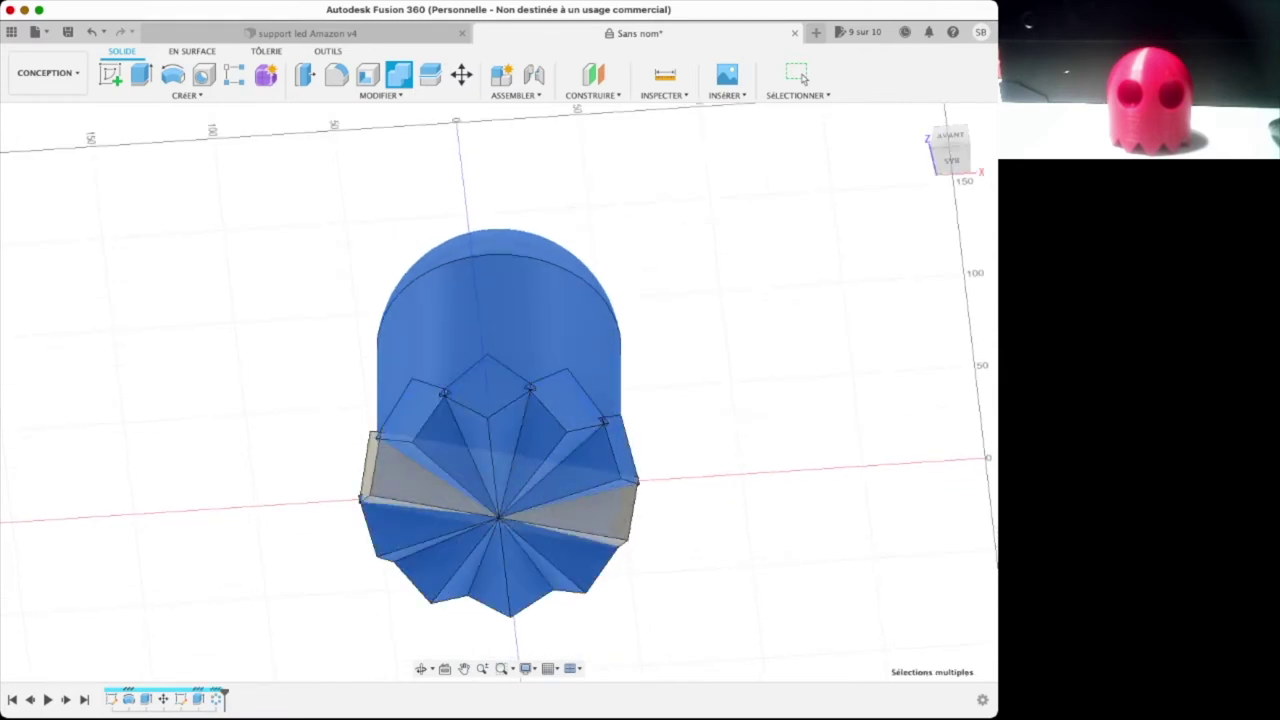
click(440, 480)
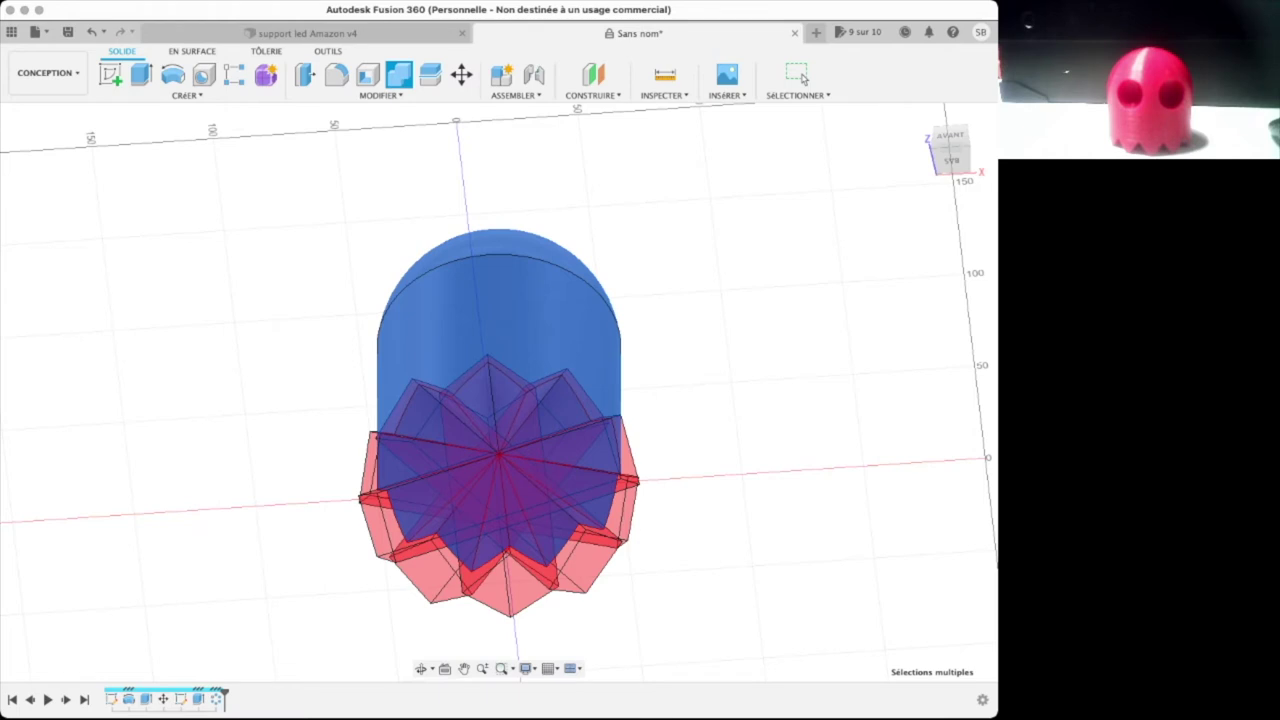
click(800, 77)
Return to the front view and start a new sketch on the front plane.
click(919, 116)
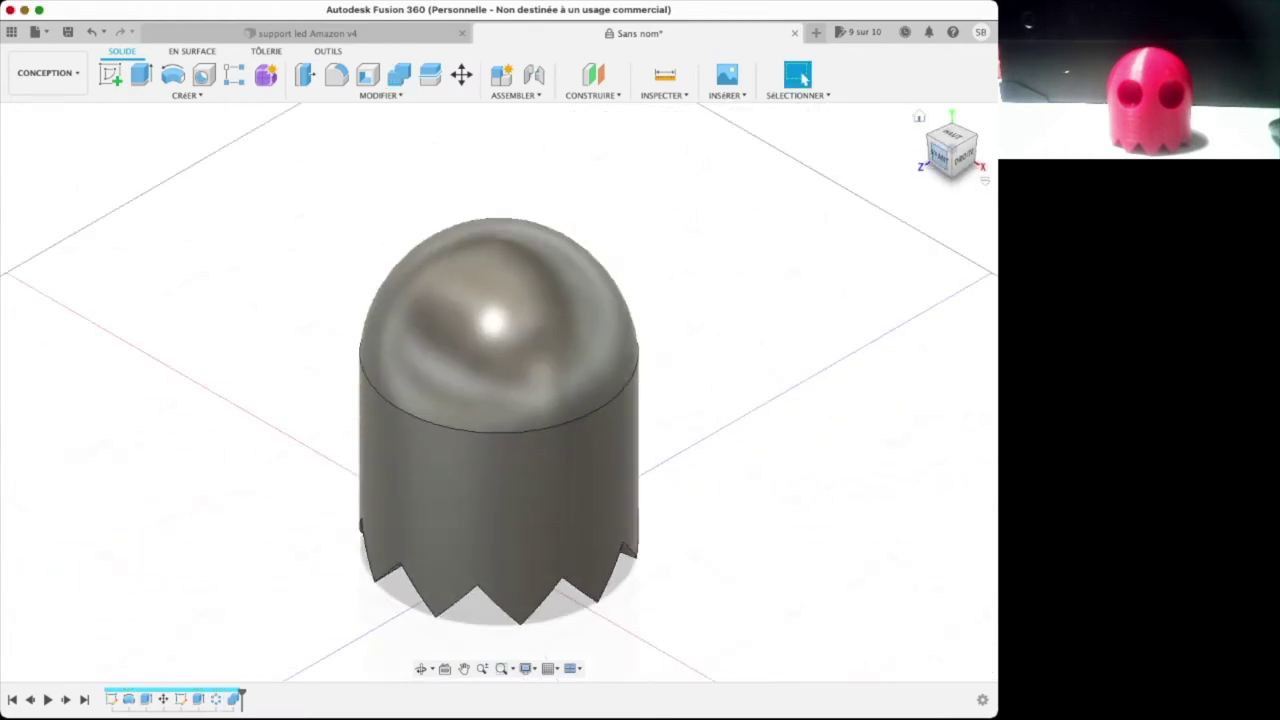
click(941, 158)
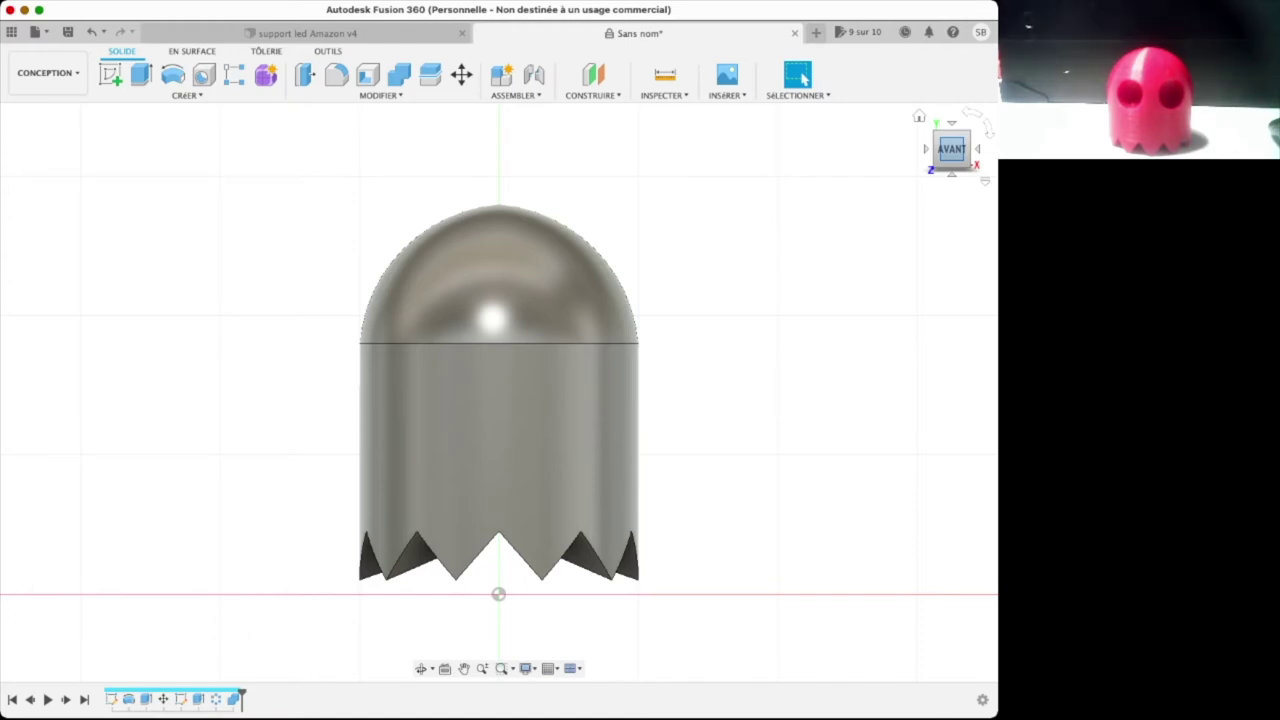
key(s)
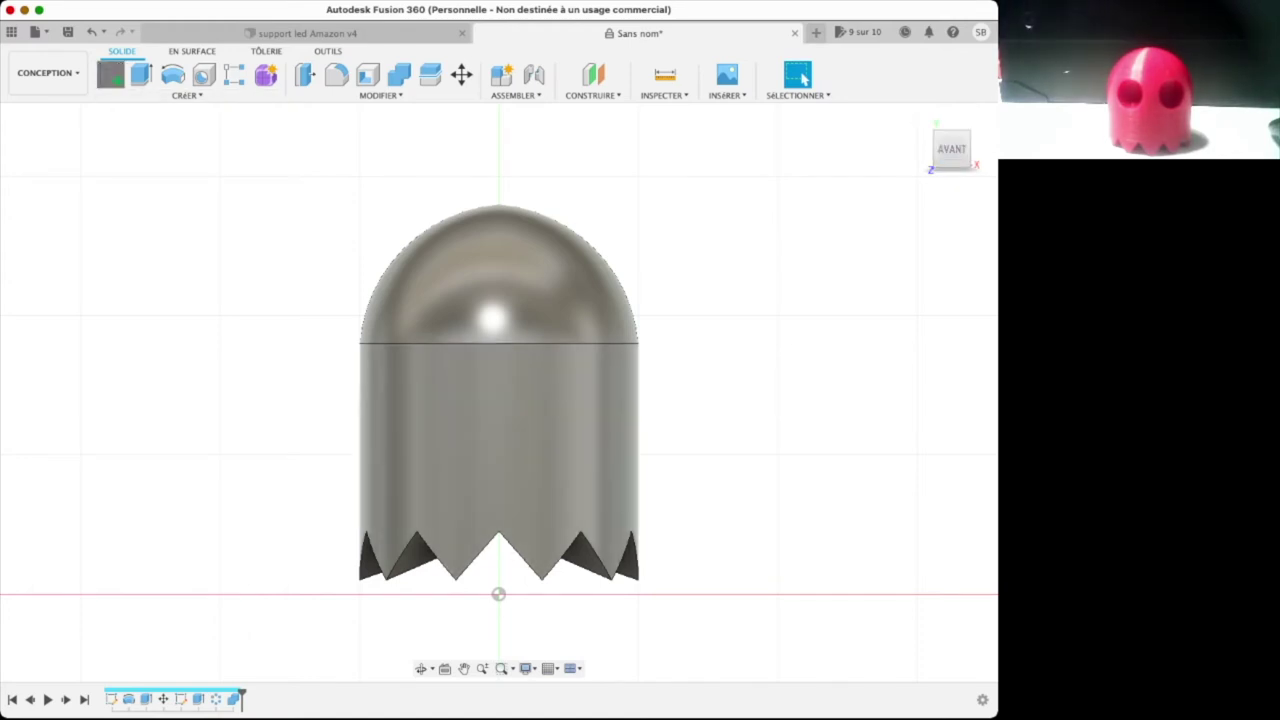
click(540, 555)
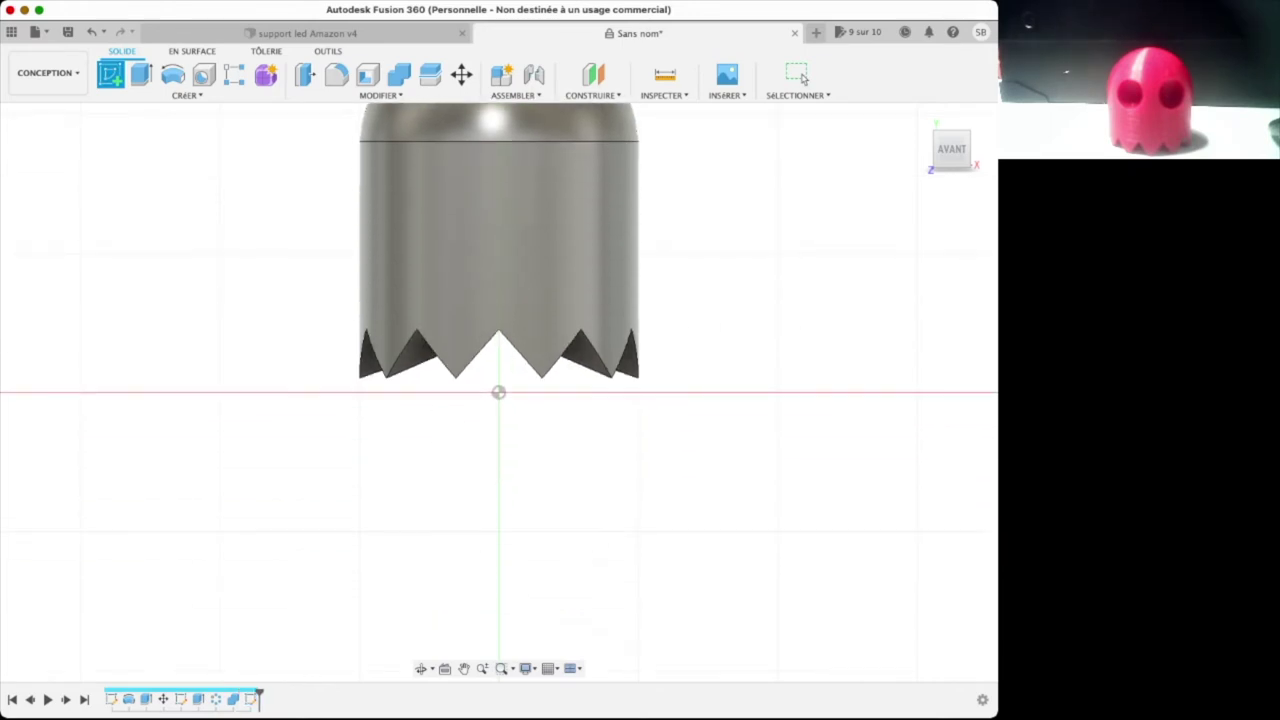
Draw a 25 mm eye circle centred left of the axis on the dome seam, then finish the sketch.
click(919, 117)
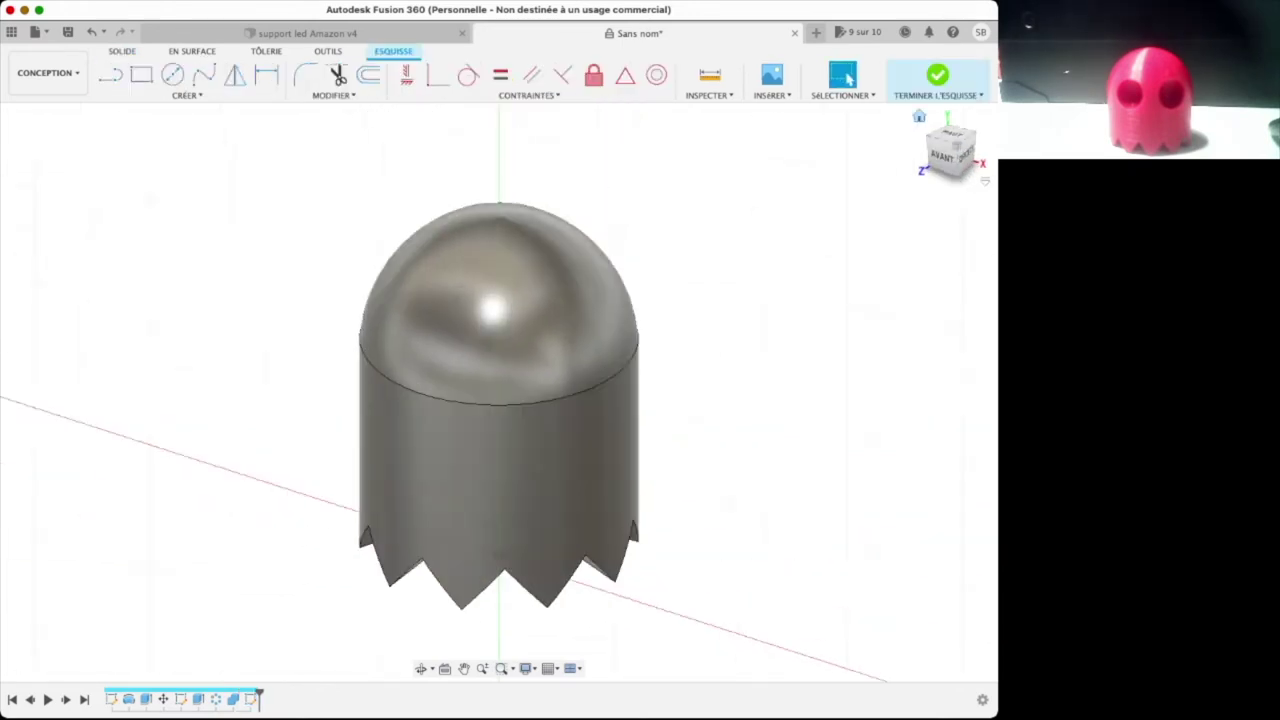
click(940, 155)
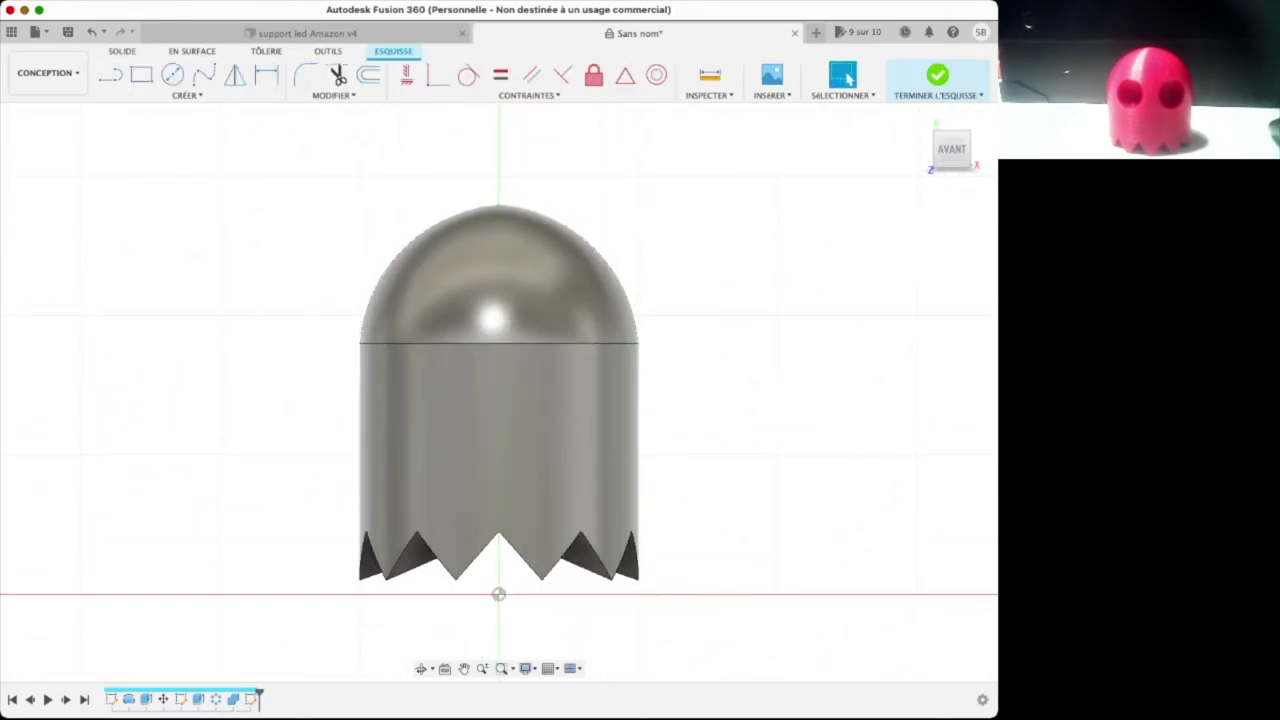
click(172, 75)
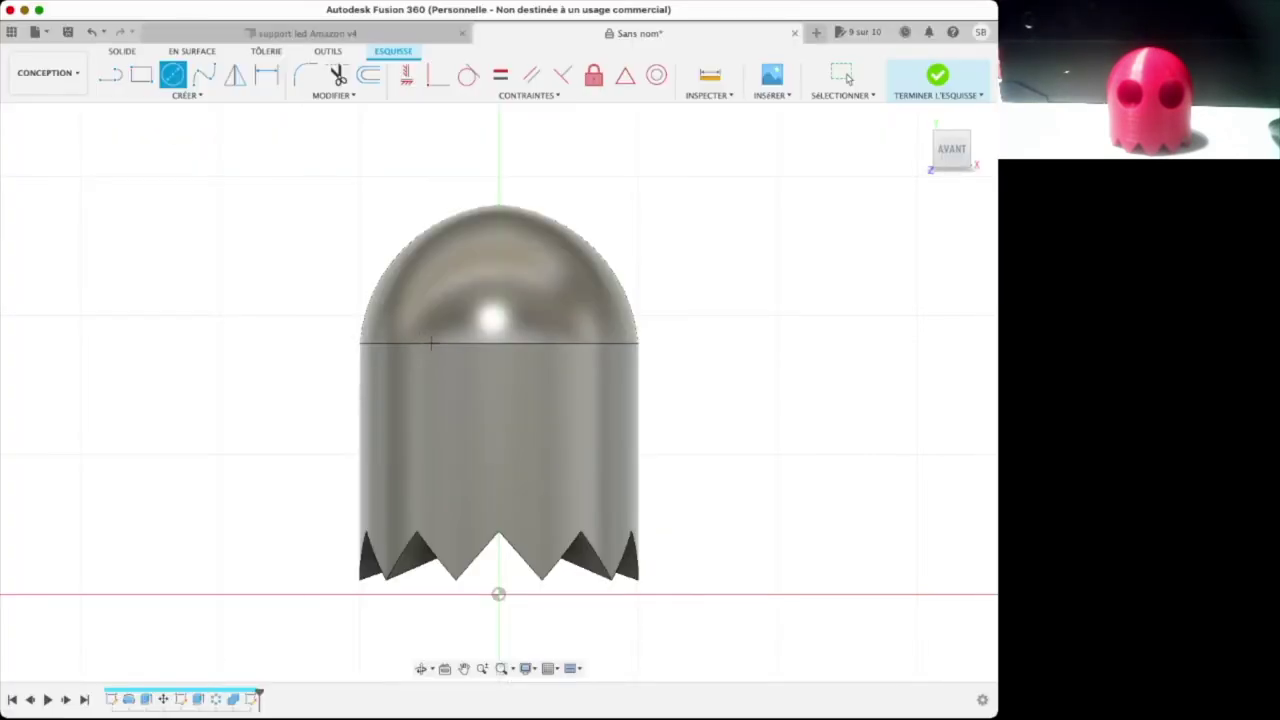
click(431, 343)
click(462, 359)
key(Escape)
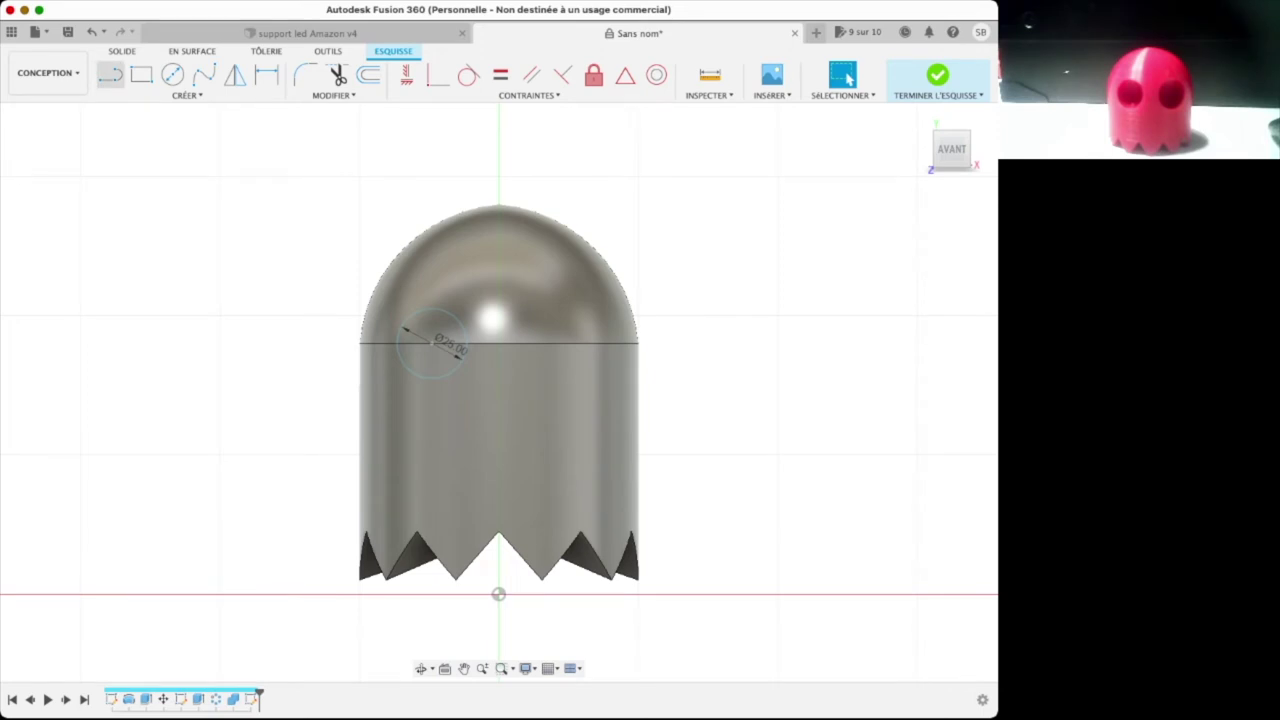
key(l)
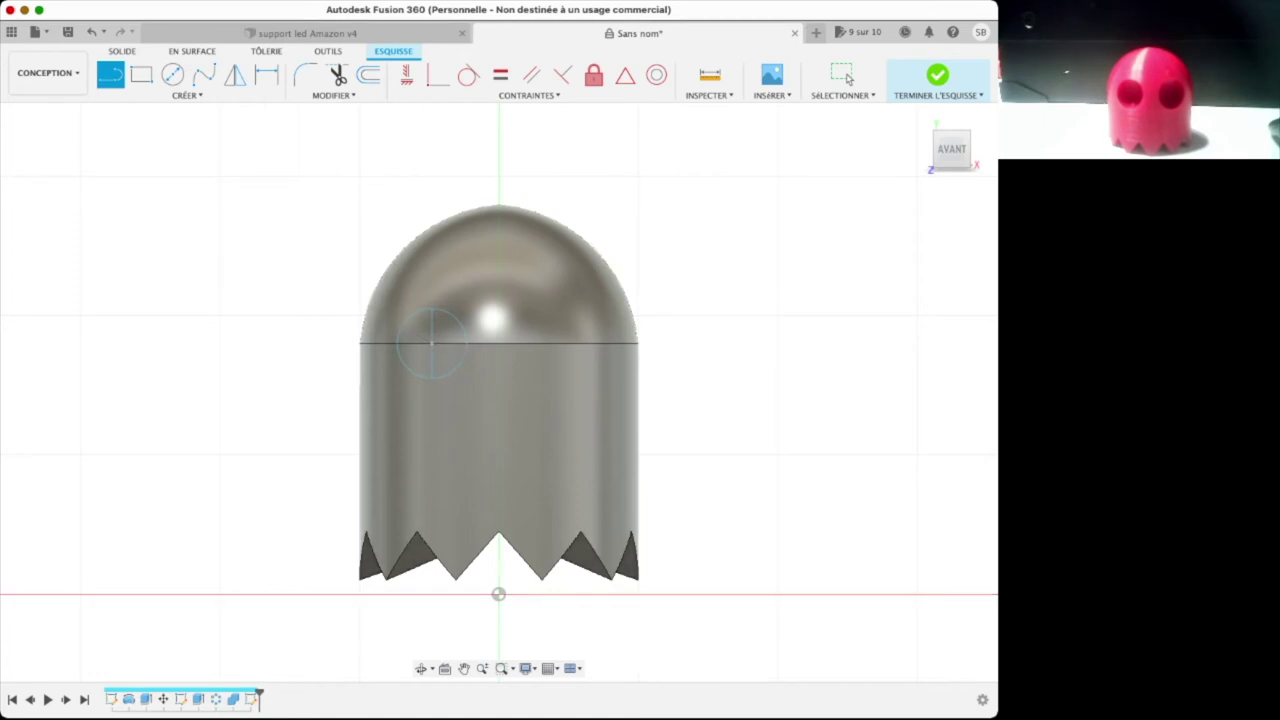
click(937, 80)
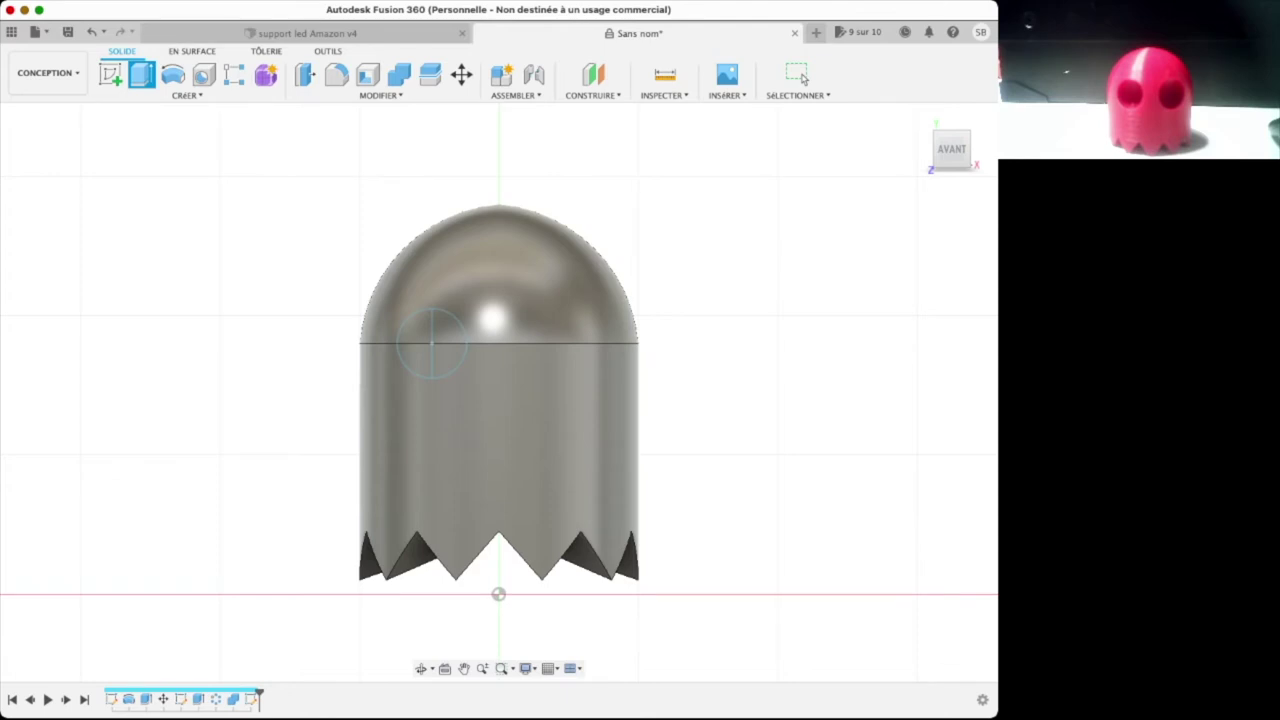
Revolve the right half of the eye circle about its vertical line into a 25 mm sphere.
click(449, 343)
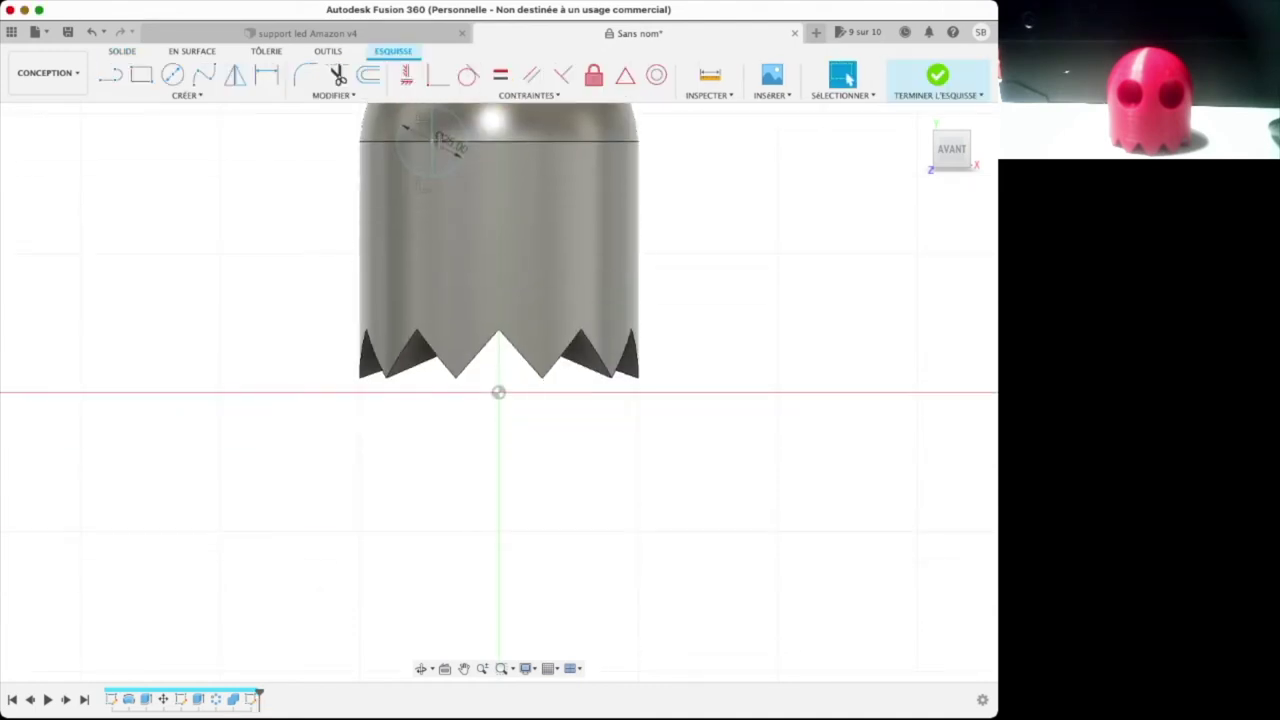
click(919, 117)
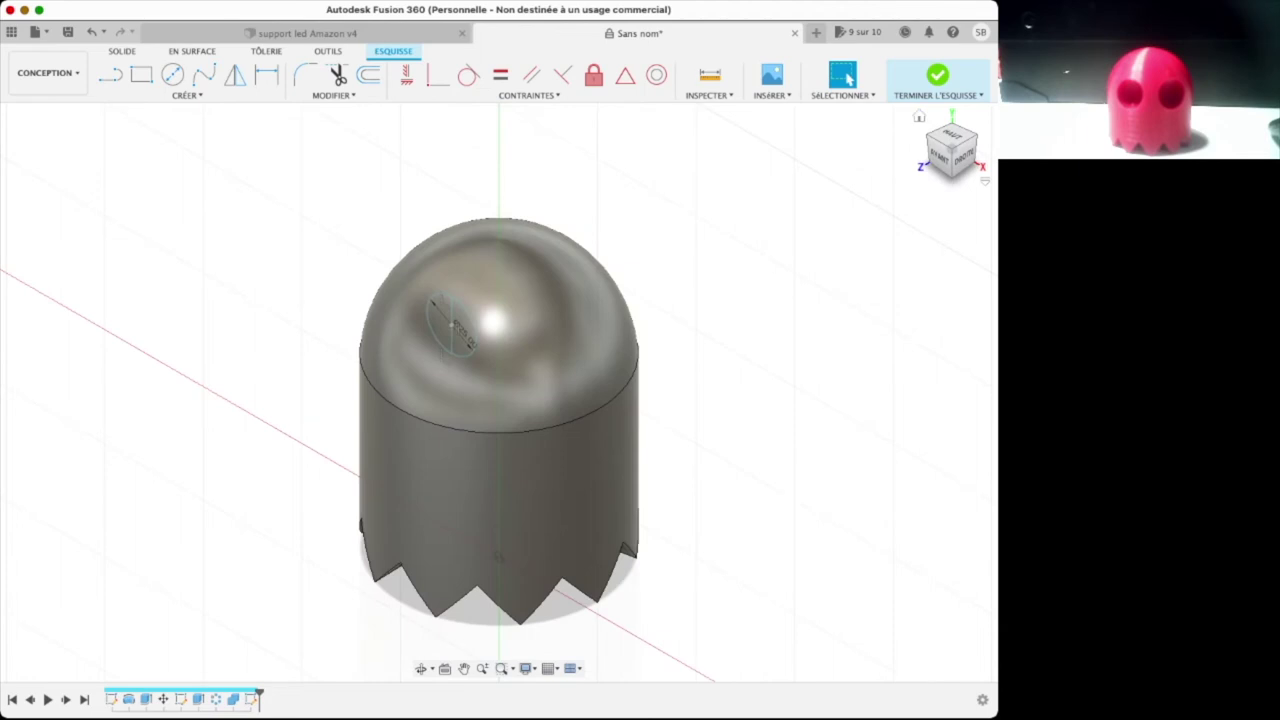
click(940, 158)
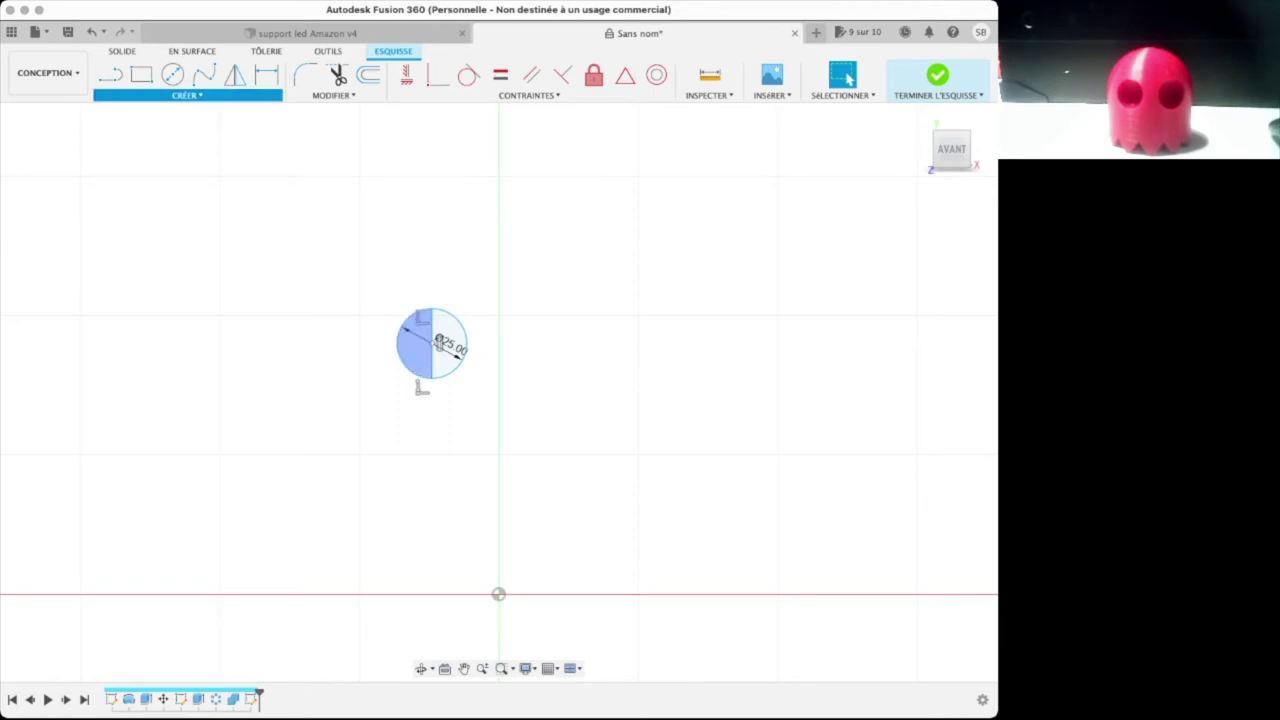
click(937, 78)
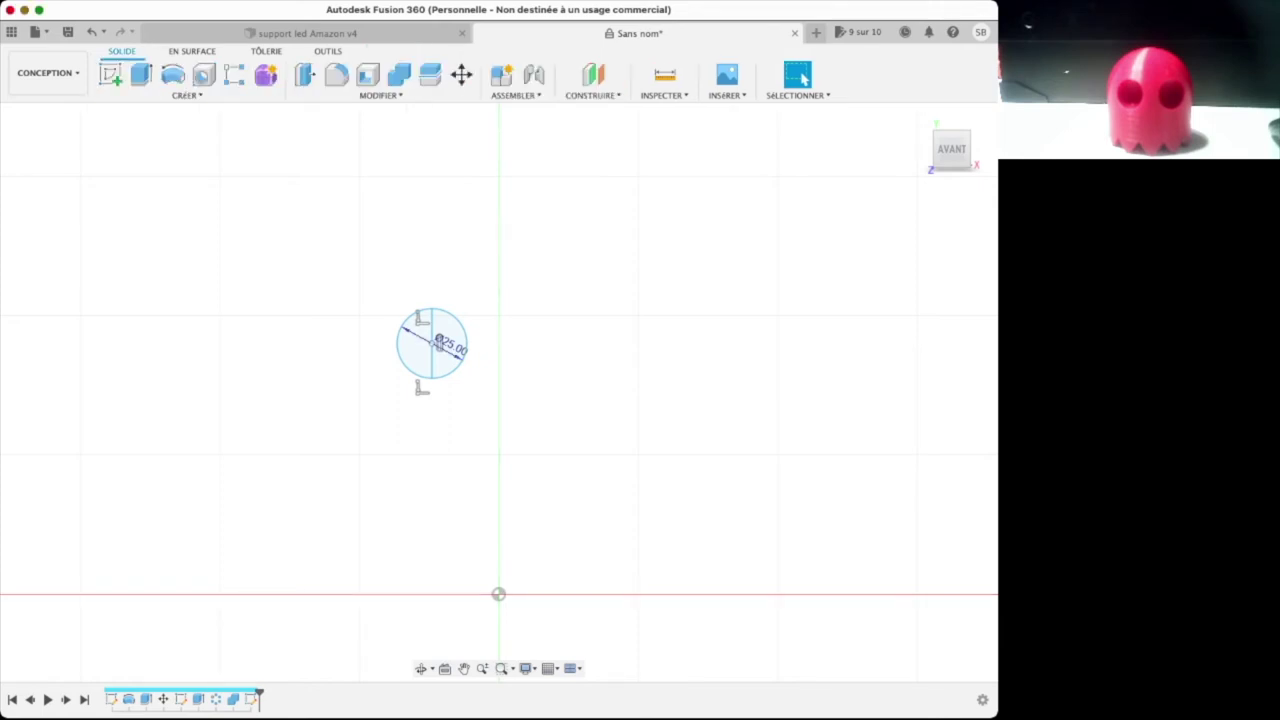
click(452, 348)
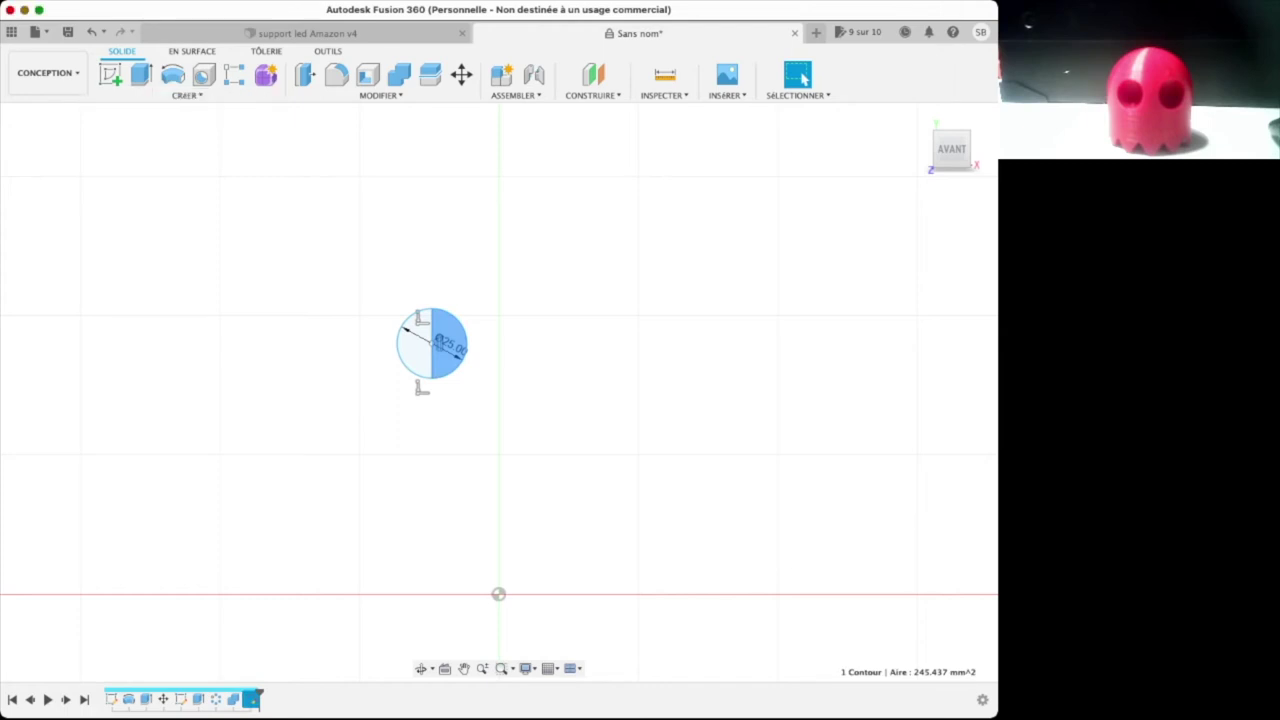
click(172, 75)
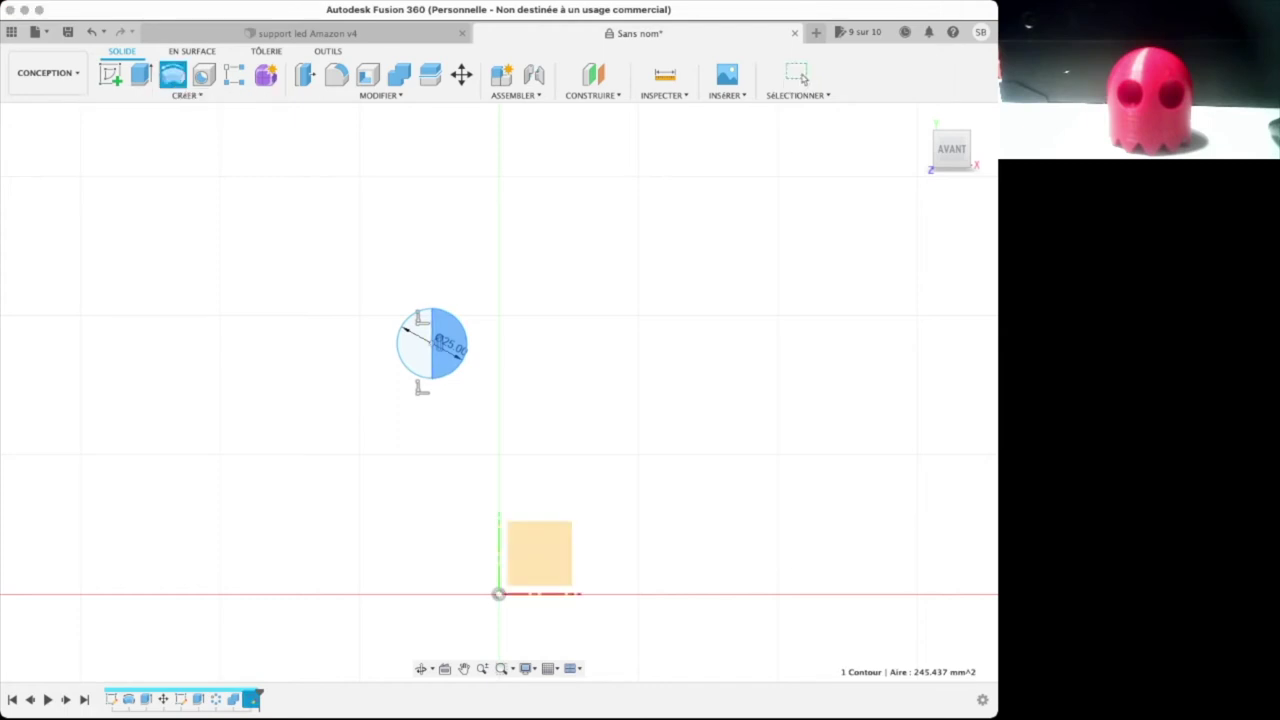
click(432, 360)
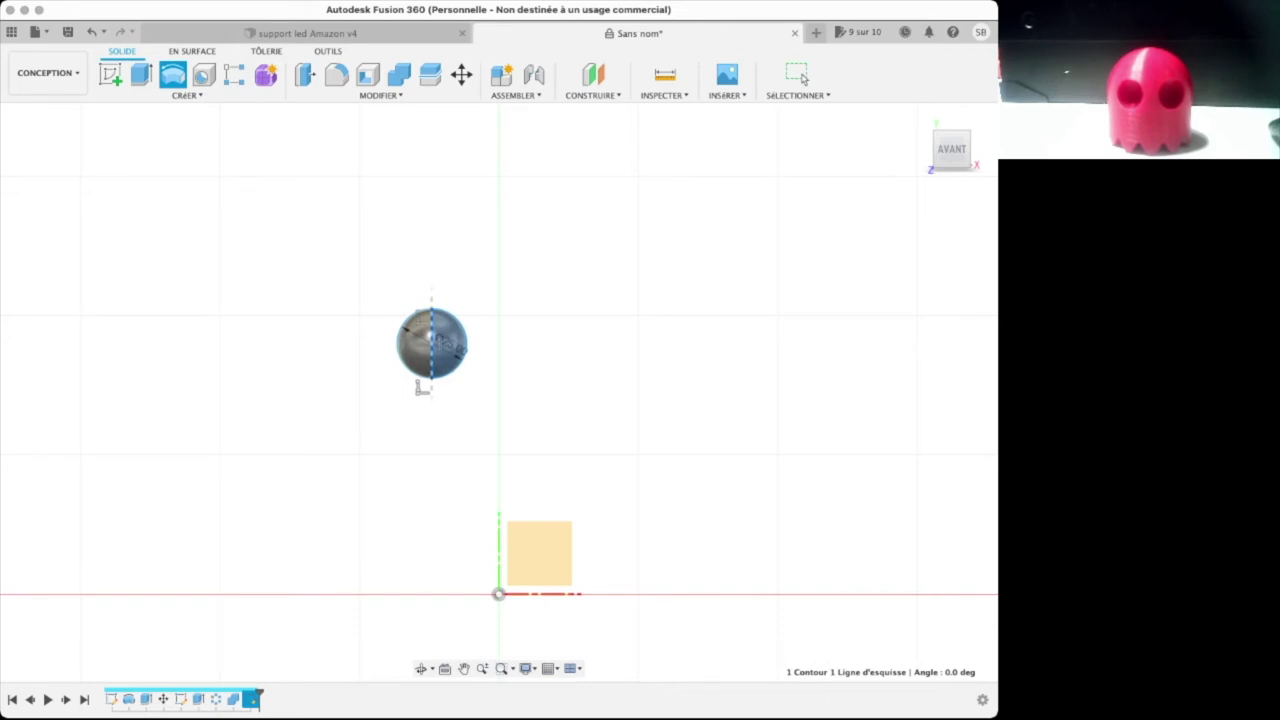
click(801, 78)
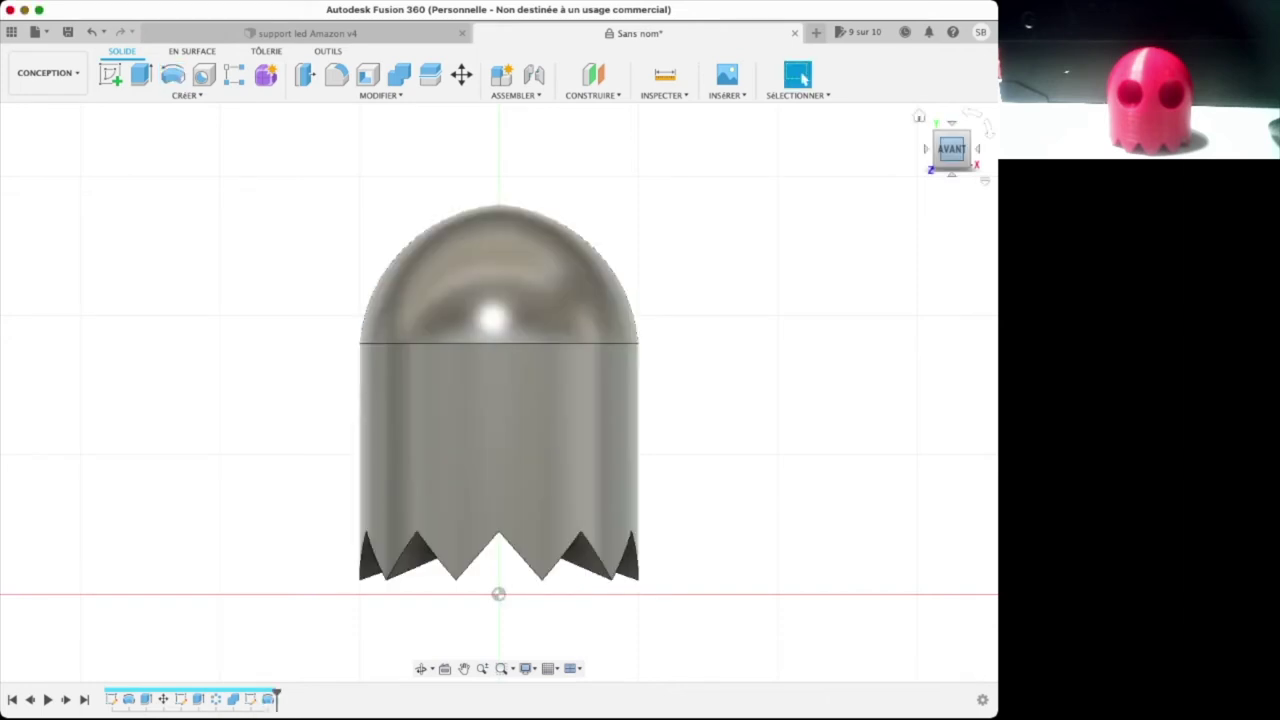
From the right view, move the eye sphere about 46.5 mm toward the ghost's front.
click(977, 148)
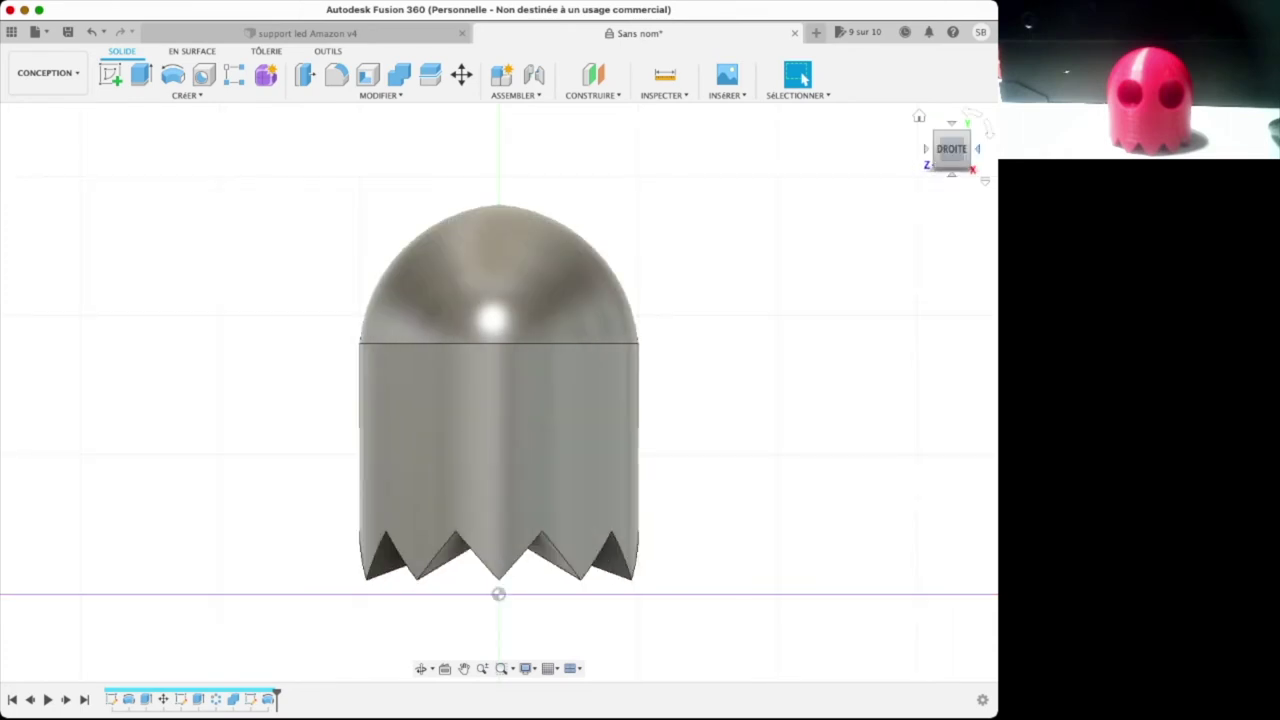
click(497, 335)
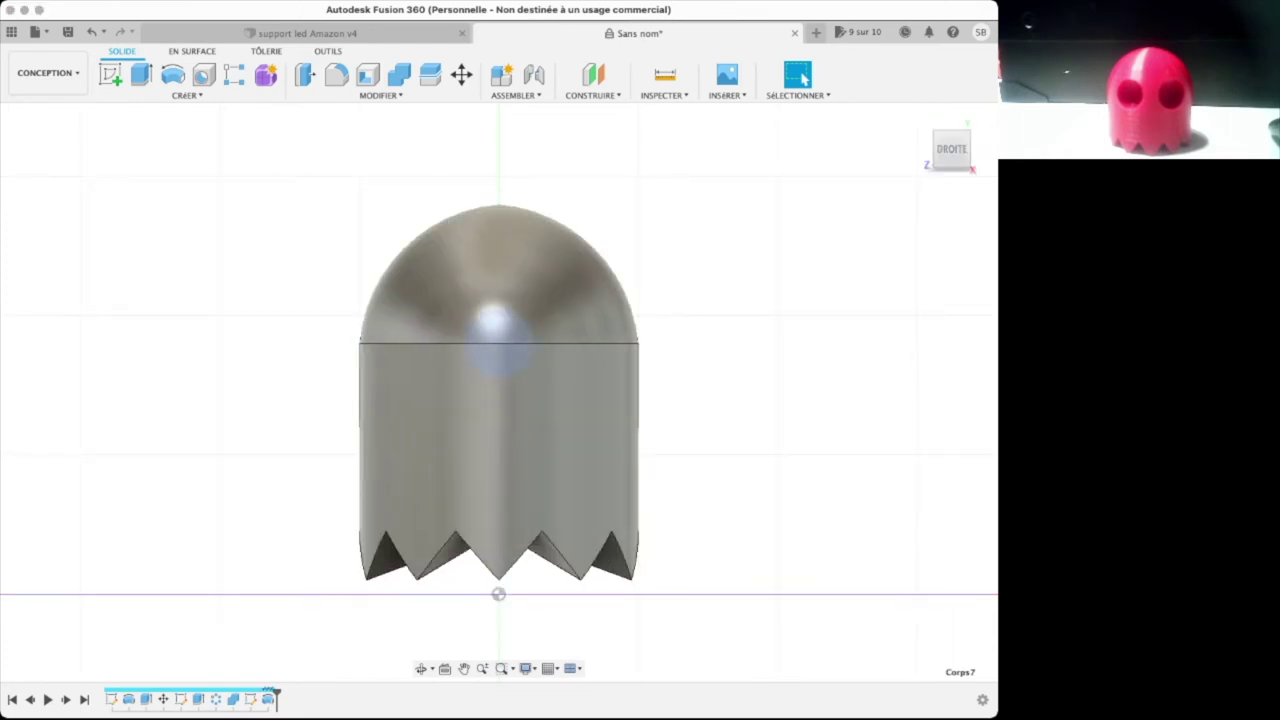
key(m)
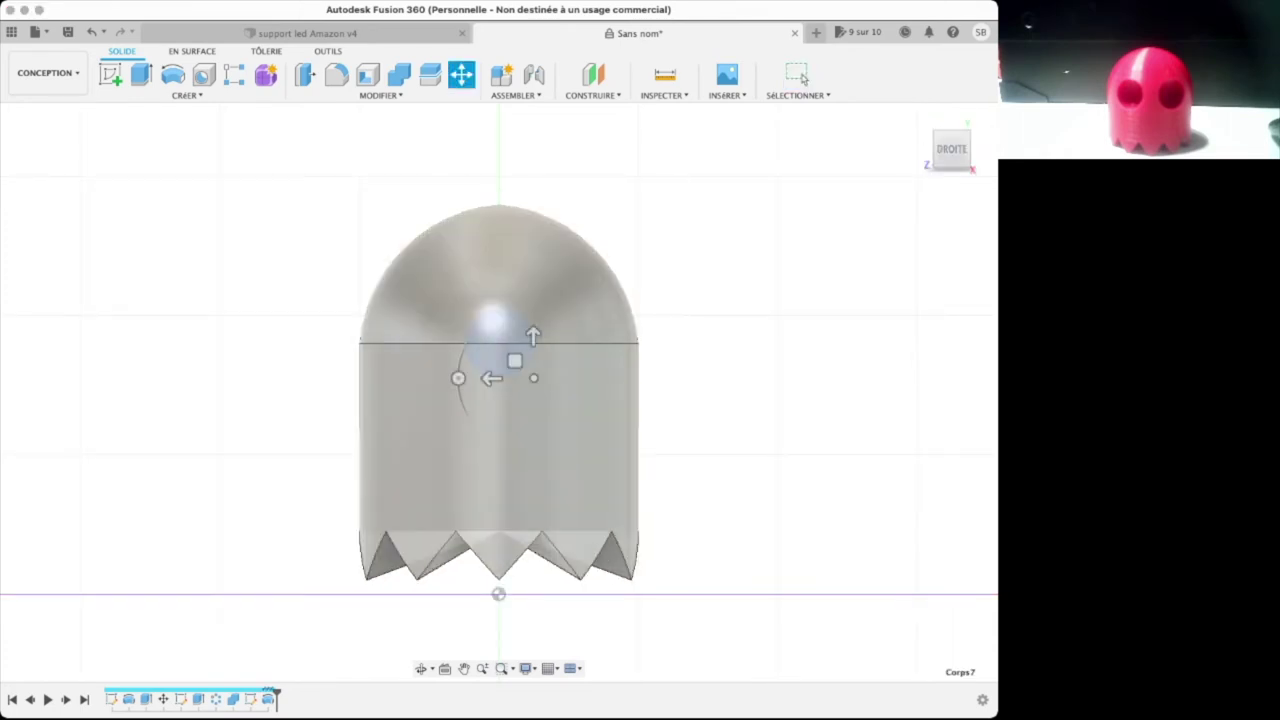
drag(491, 378, 361, 378)
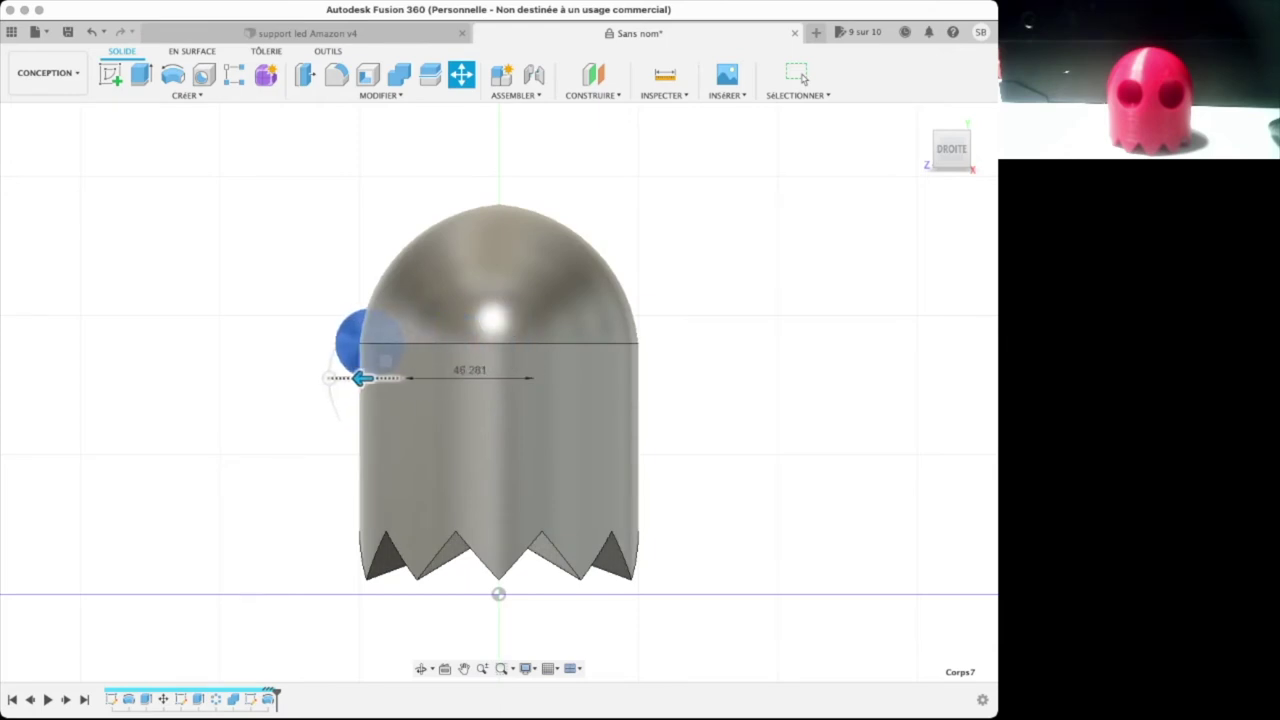
drag(361, 378, 361, 378)
key(Return)
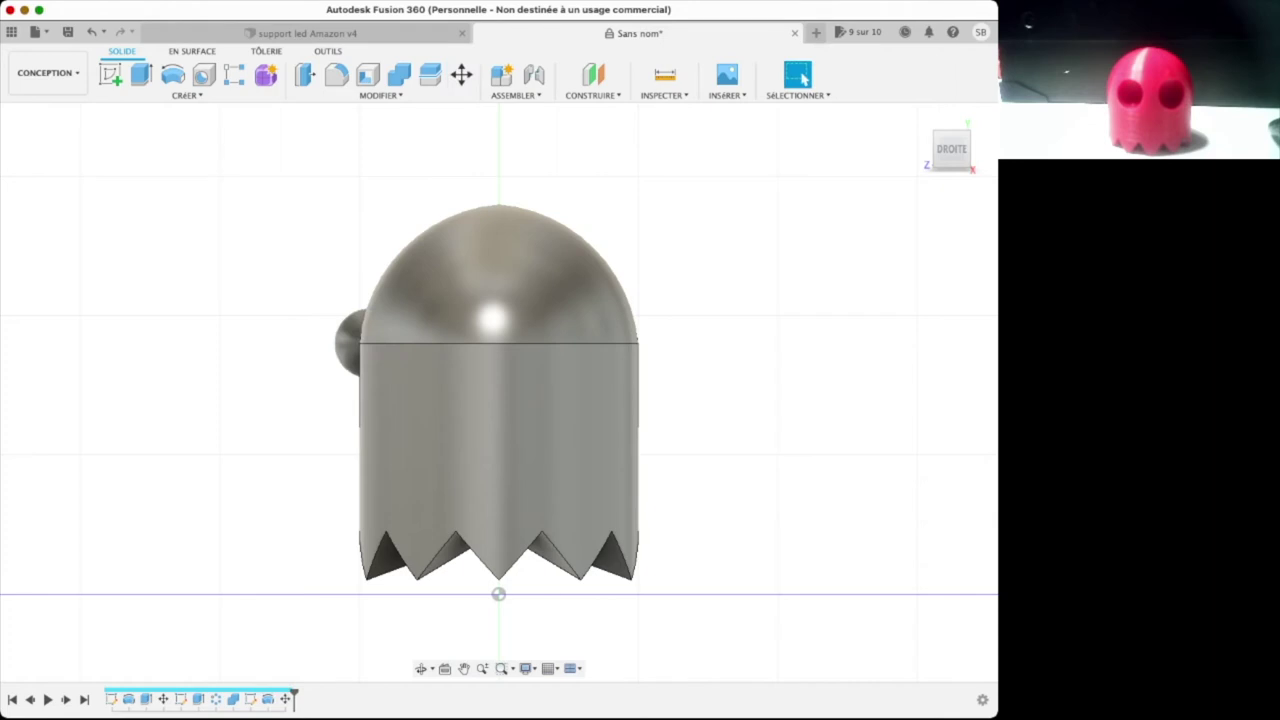
Nudge the eye sphere slightly back into the body, checking it from the Home and front views.
drag(952, 150, 985, 180)
click(919, 116)
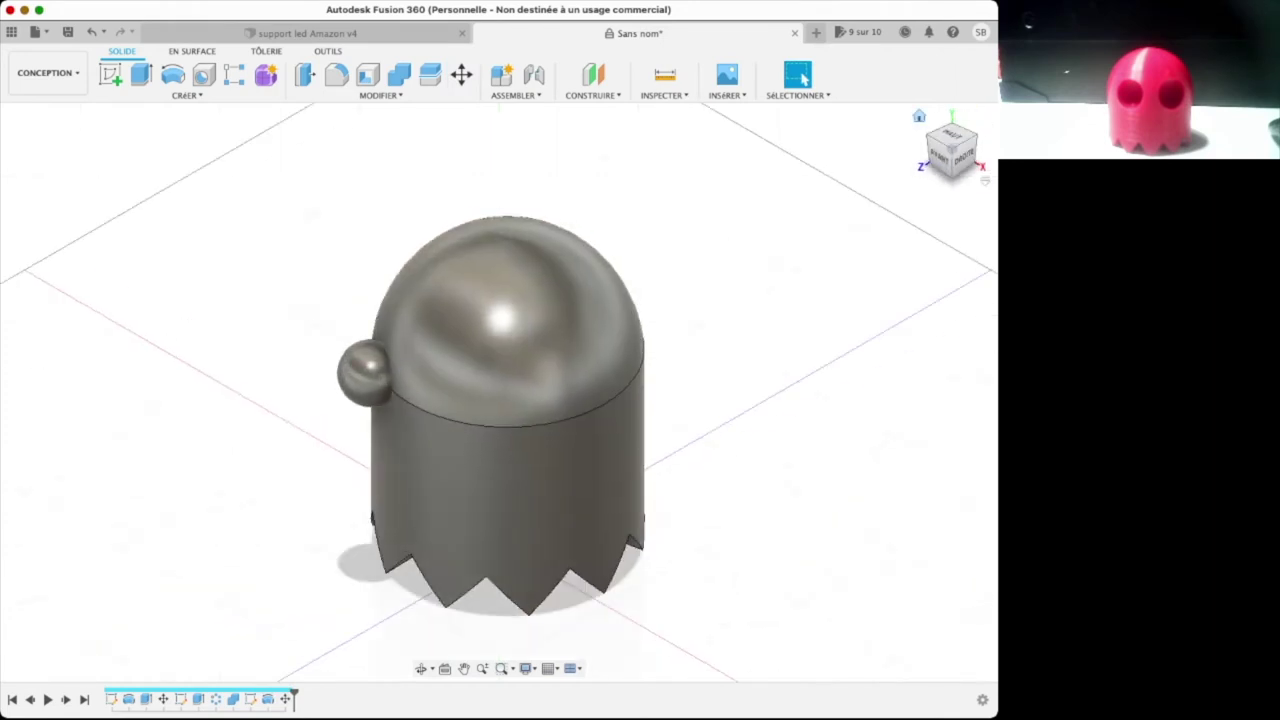
click(940, 157)
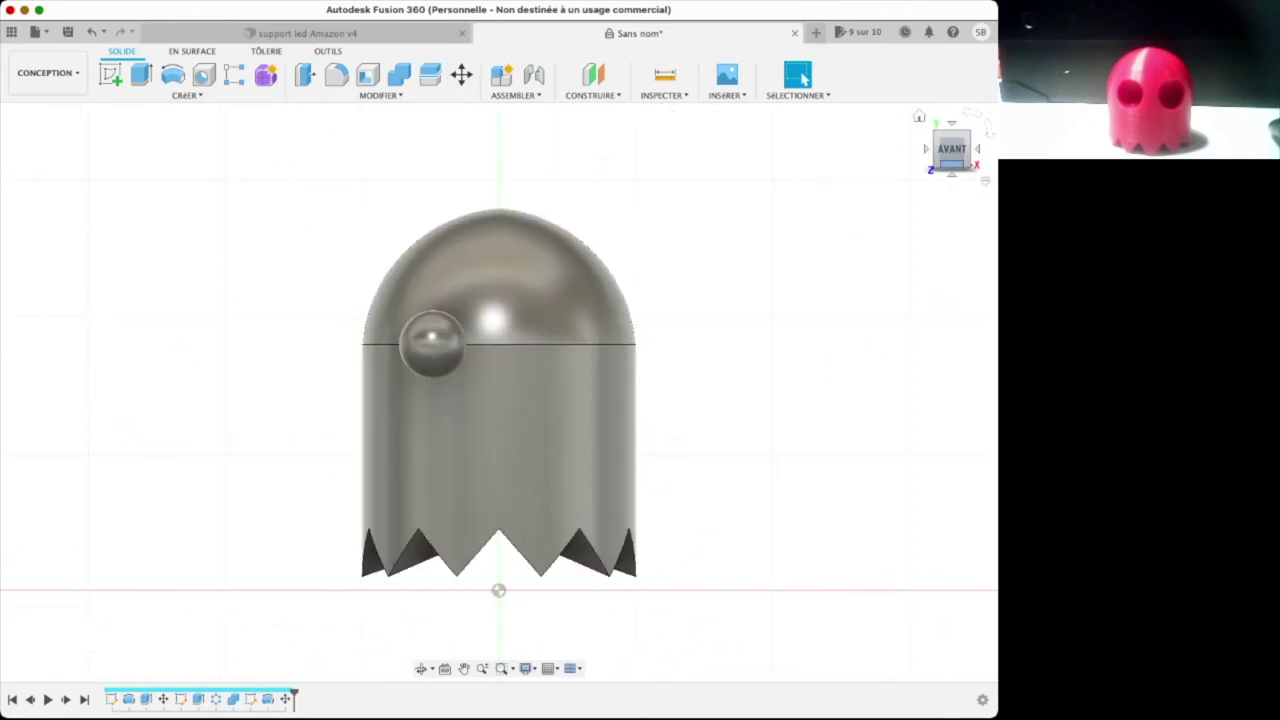
click(977, 148)
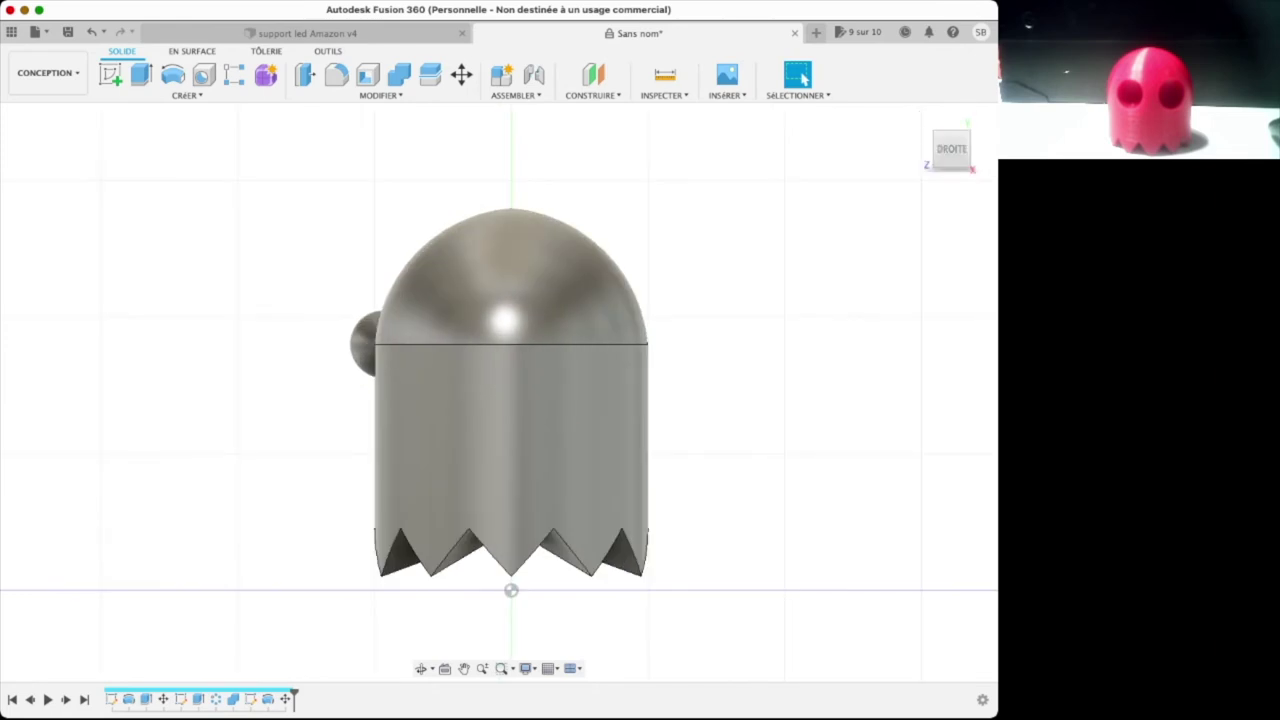
click(368, 343)
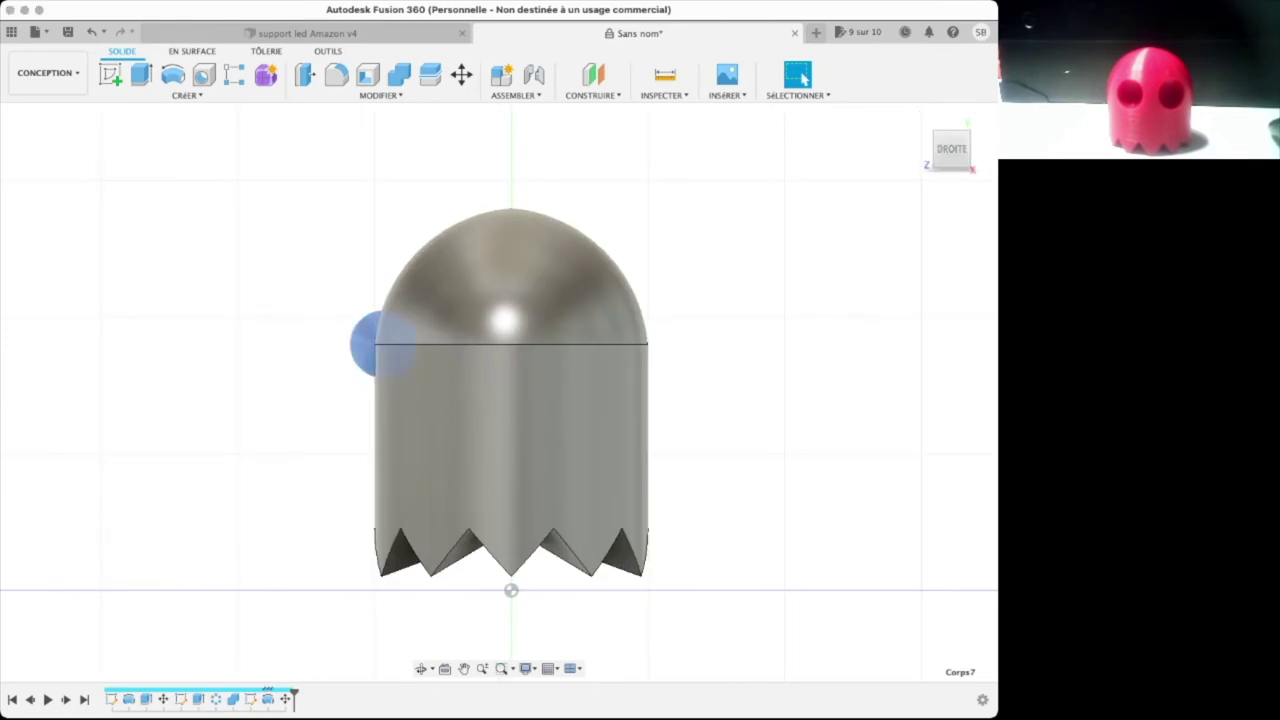
key(m)
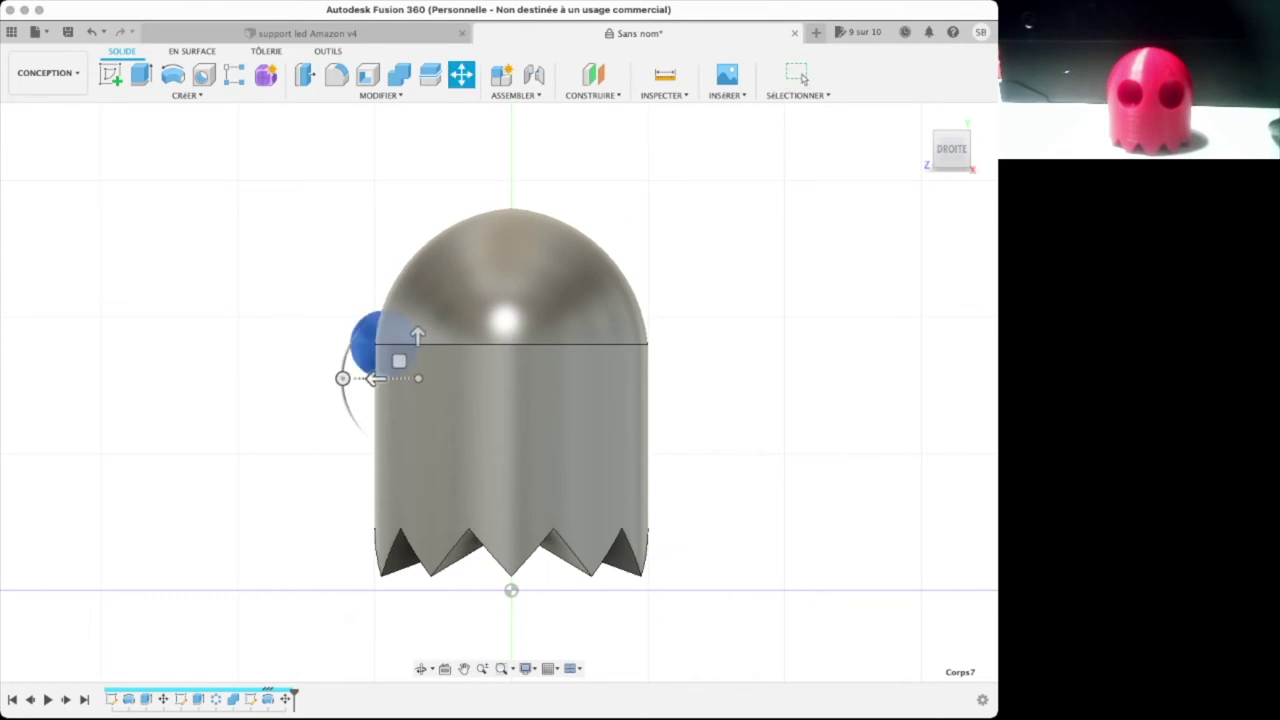
drag(375, 378, 390, 378)
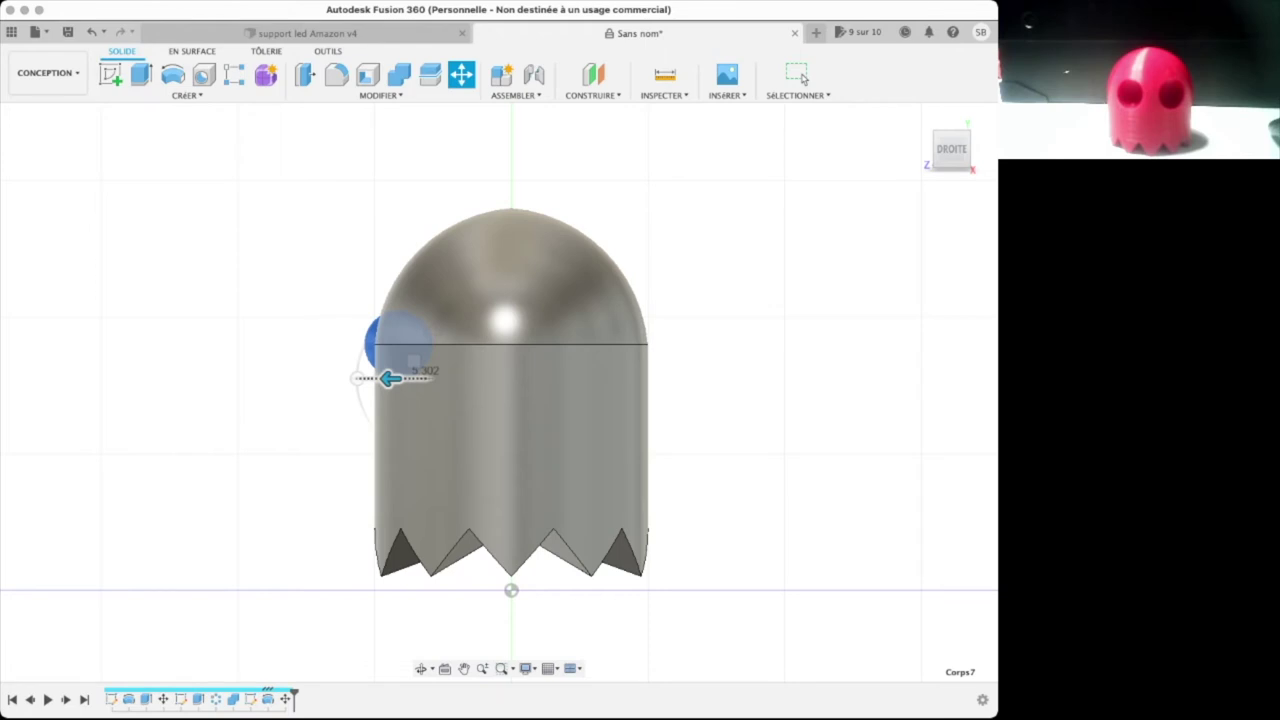
drag(390, 378, 392, 378)
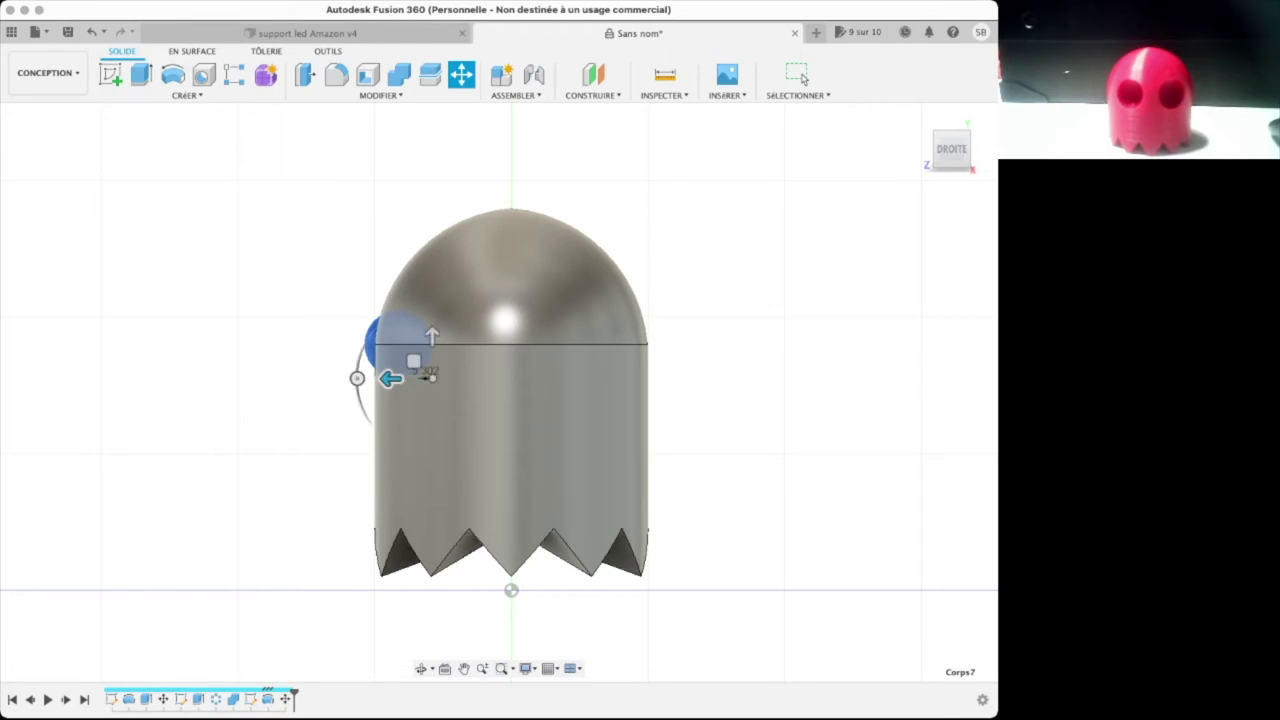
key(Return)
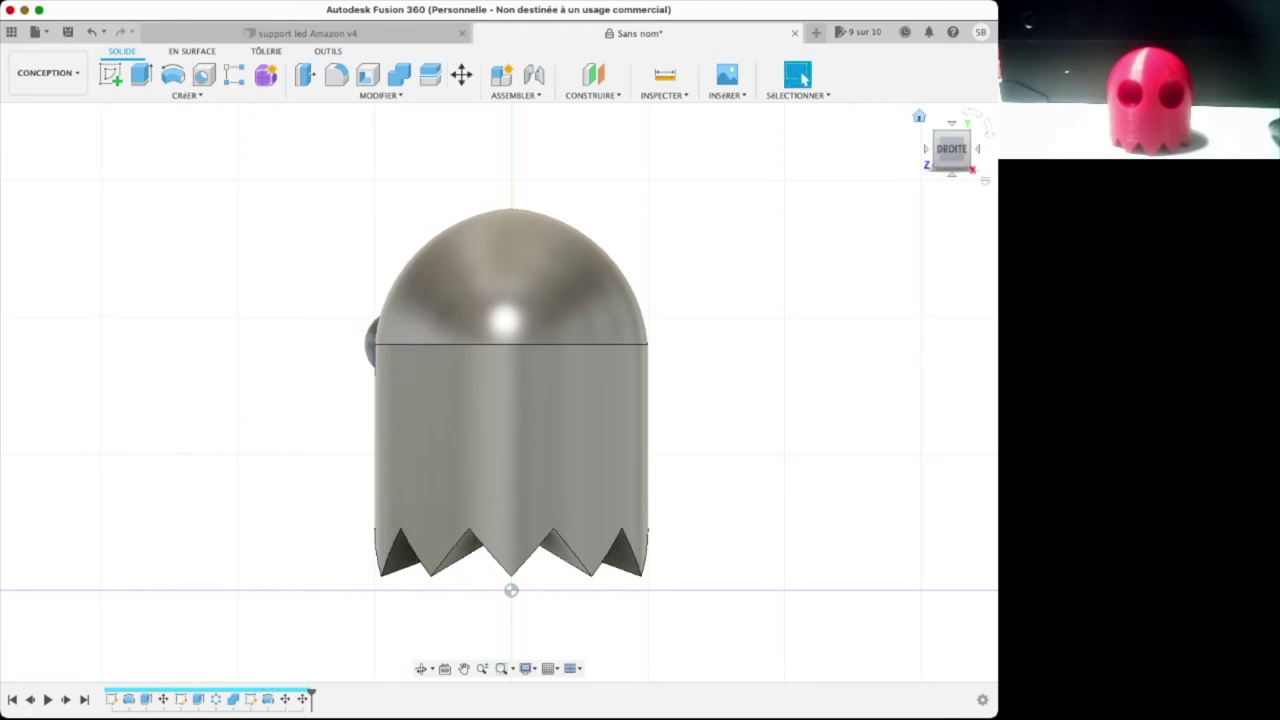
click(919, 116)
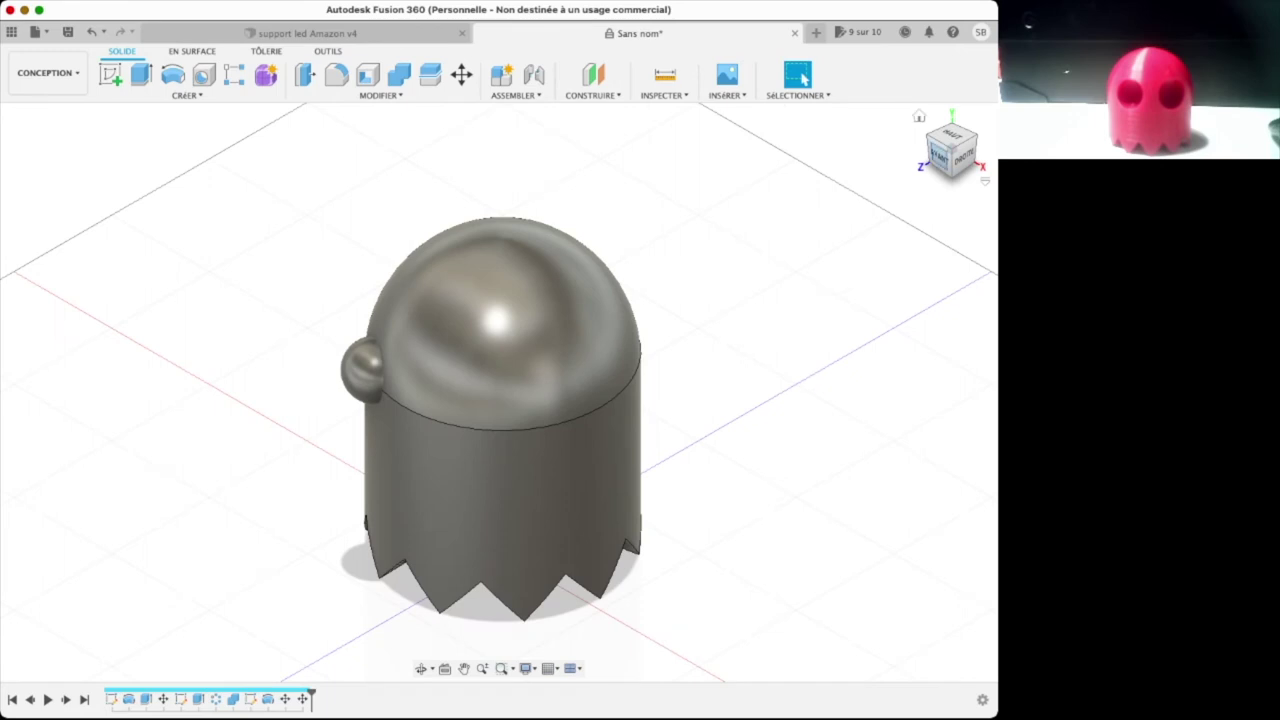
click(938, 156)
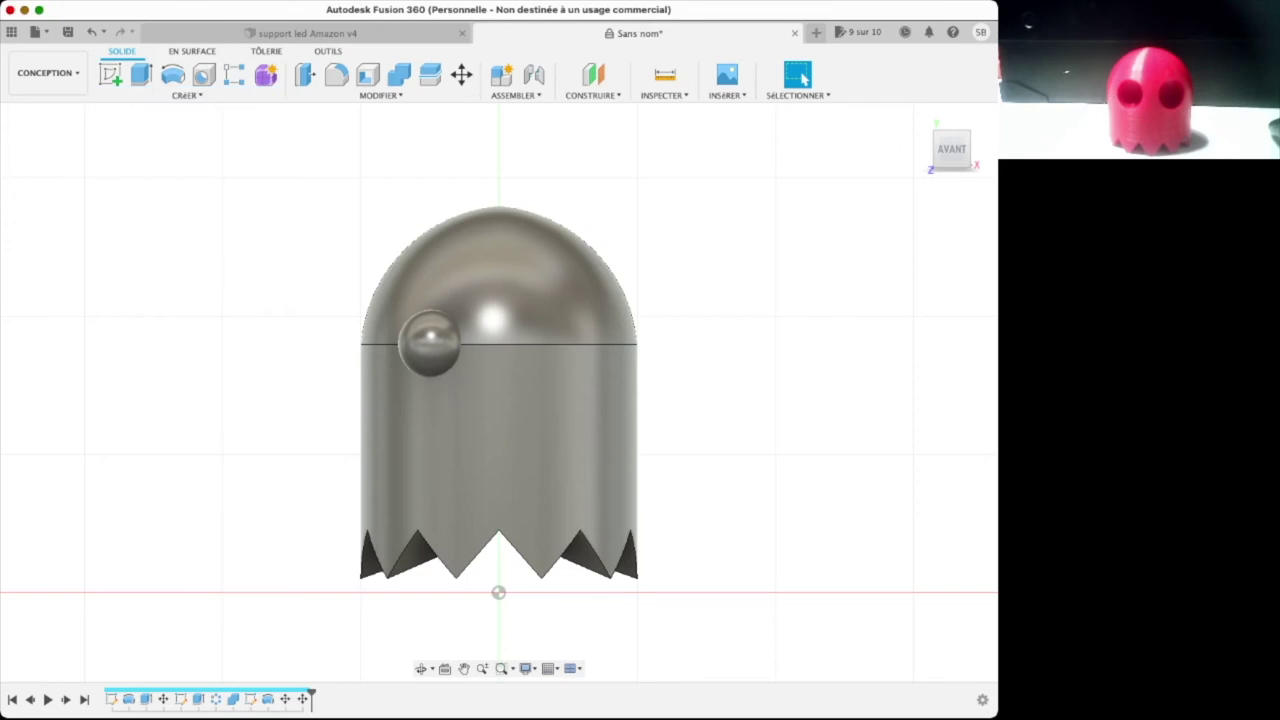
click(430, 343)
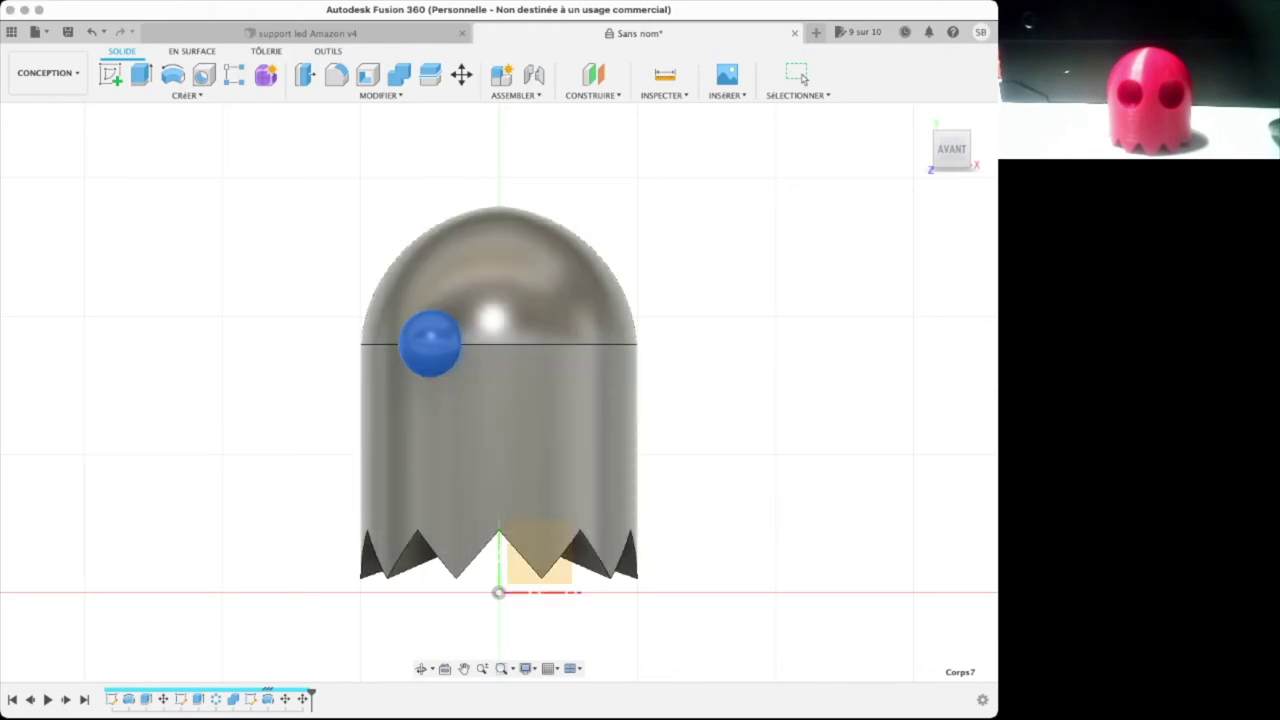
click(322, 440)
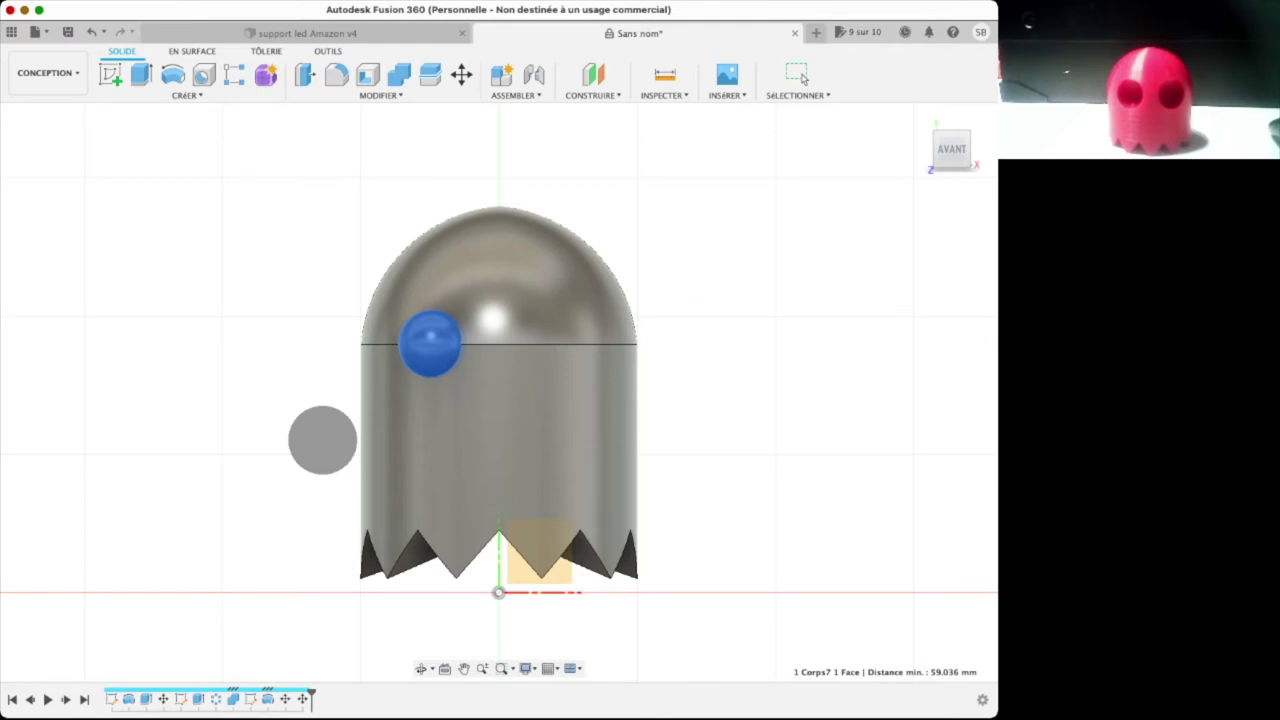
click(322, 440)
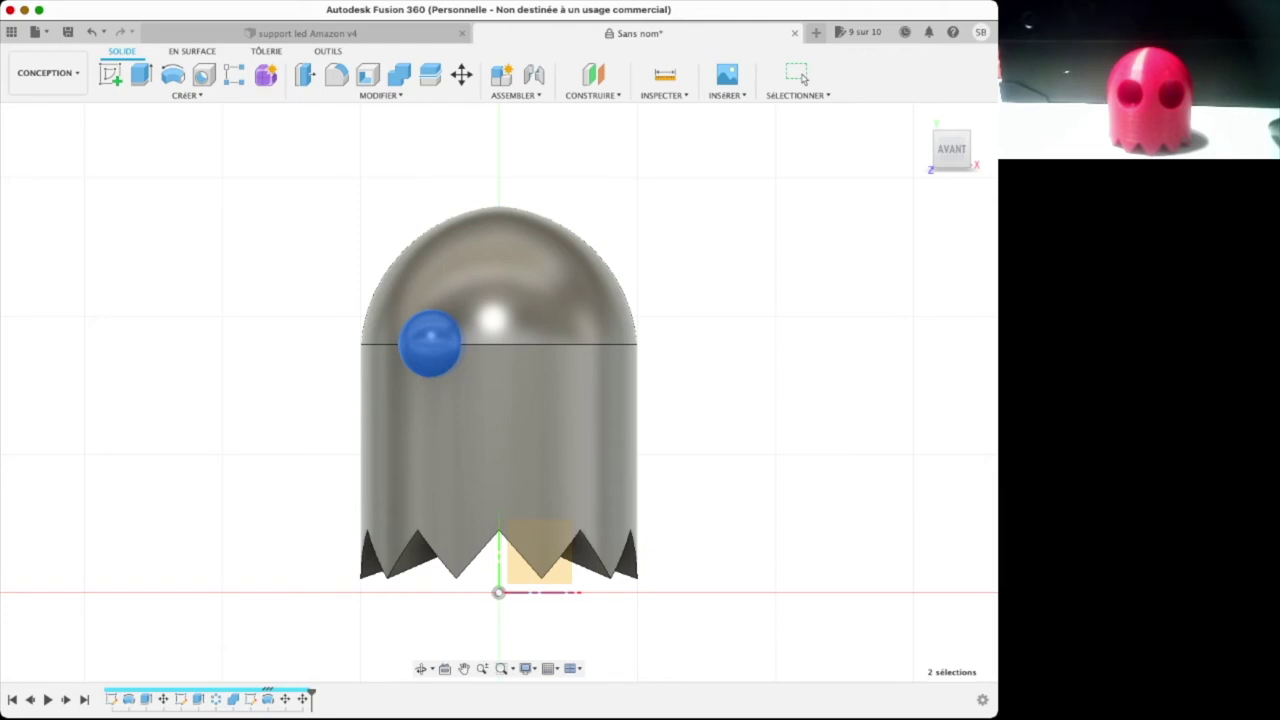
drag(951, 150, 951, 158)
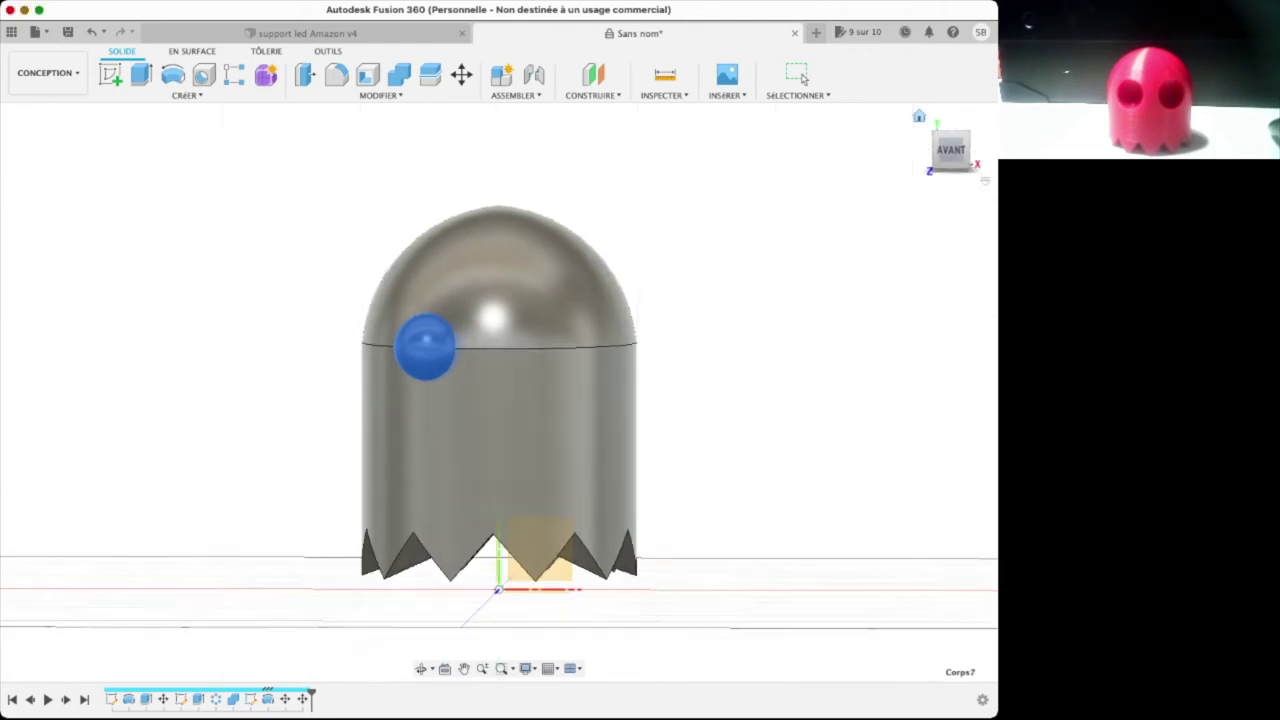
click(918, 116)
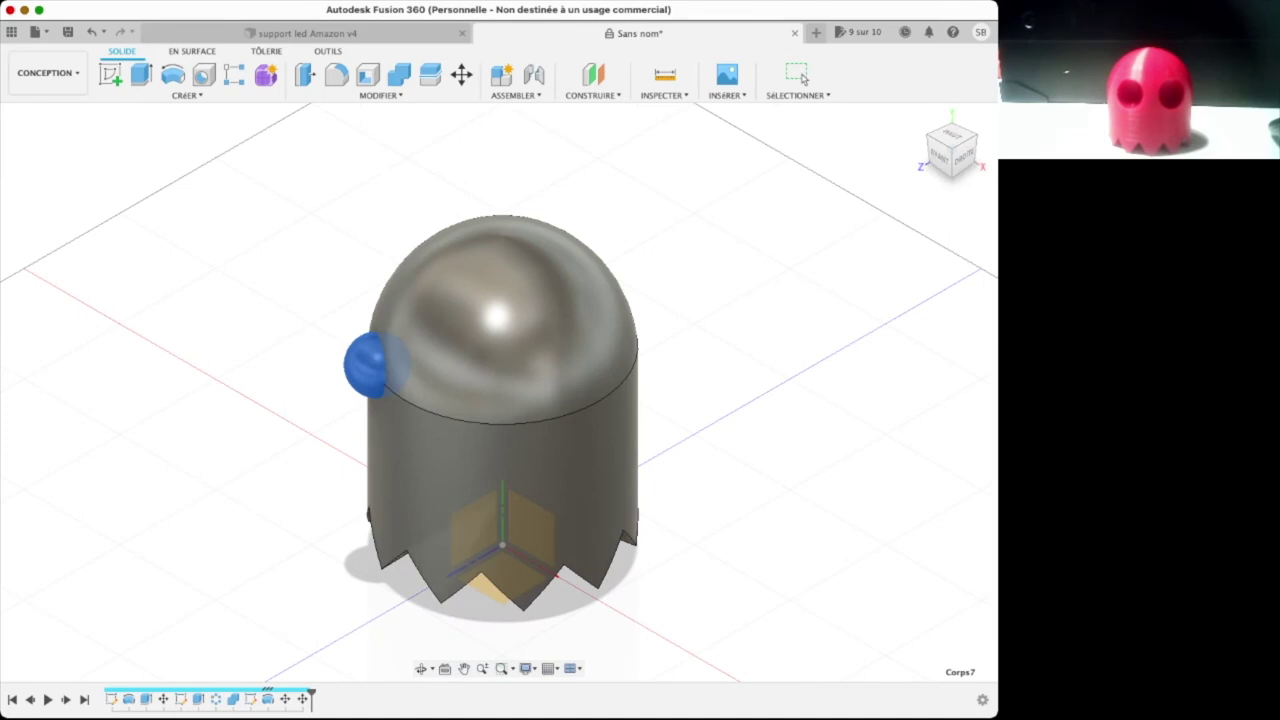
scroll(445, 580, up, 2)
scroll(445, 580, up, 2)
scroll(445, 580, up, 3)
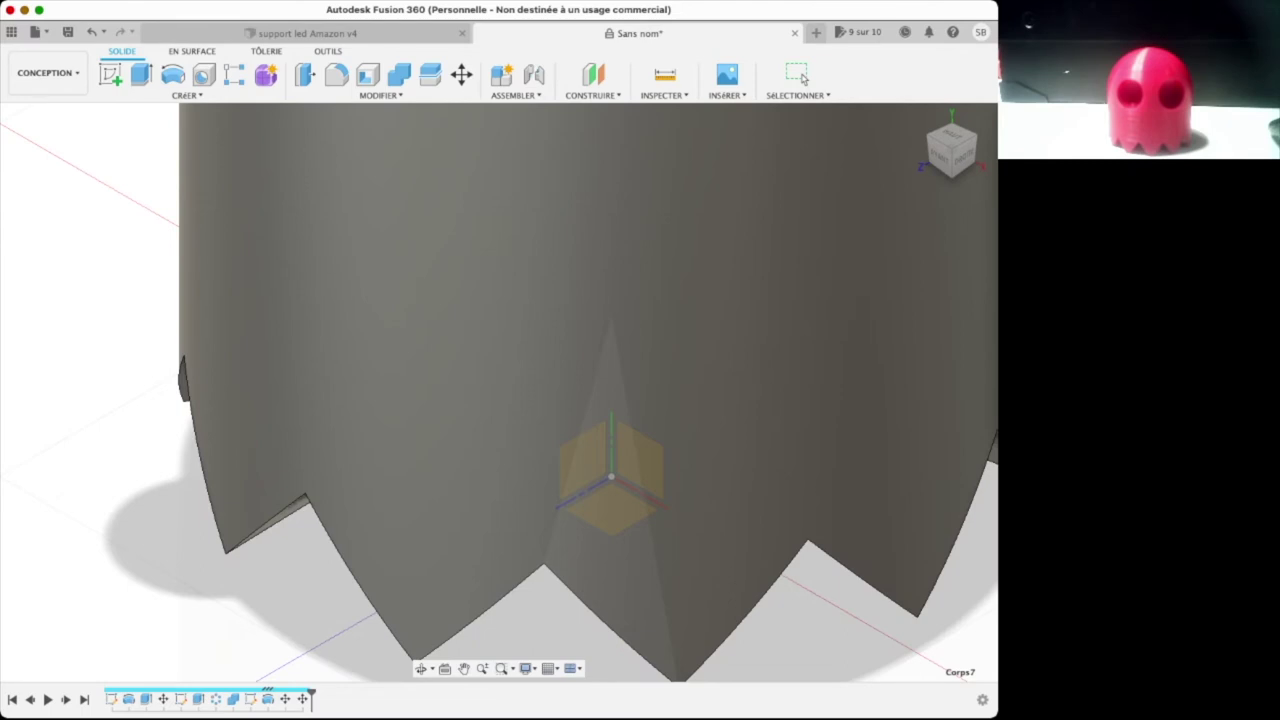
click(610, 560)
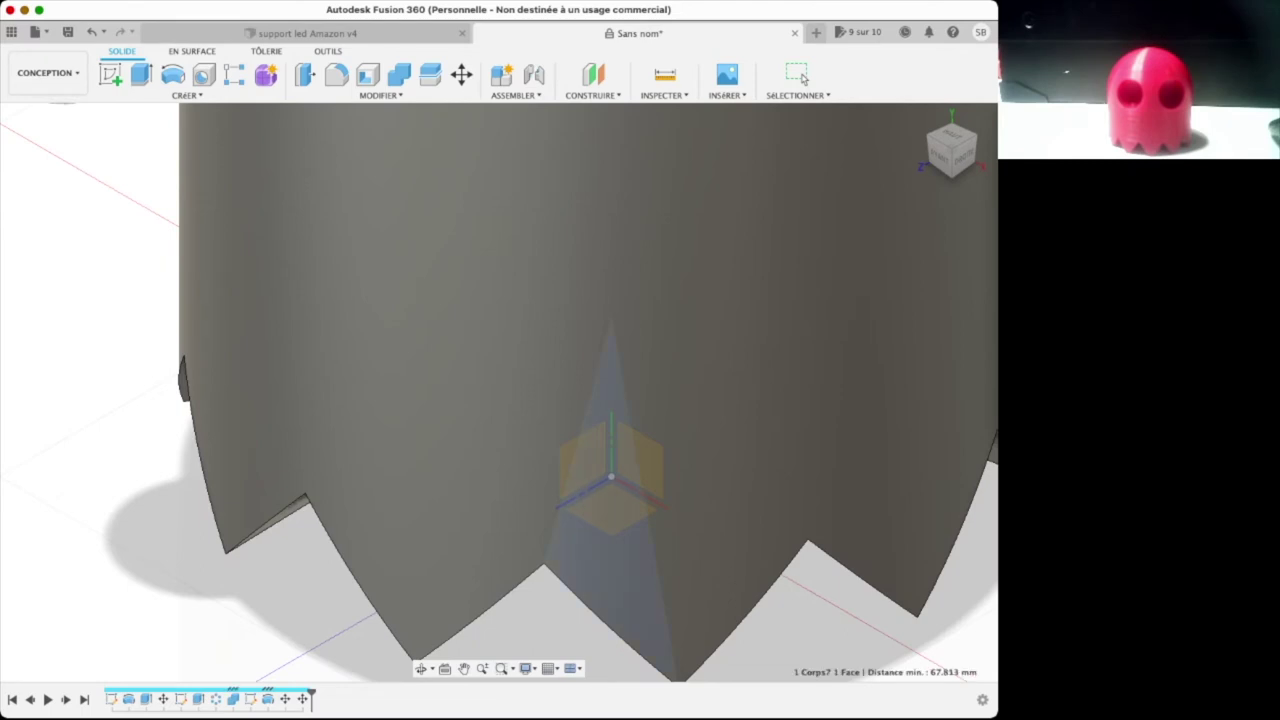
scroll(689, 363, down, 2)
scroll(689, 363, down, 3)
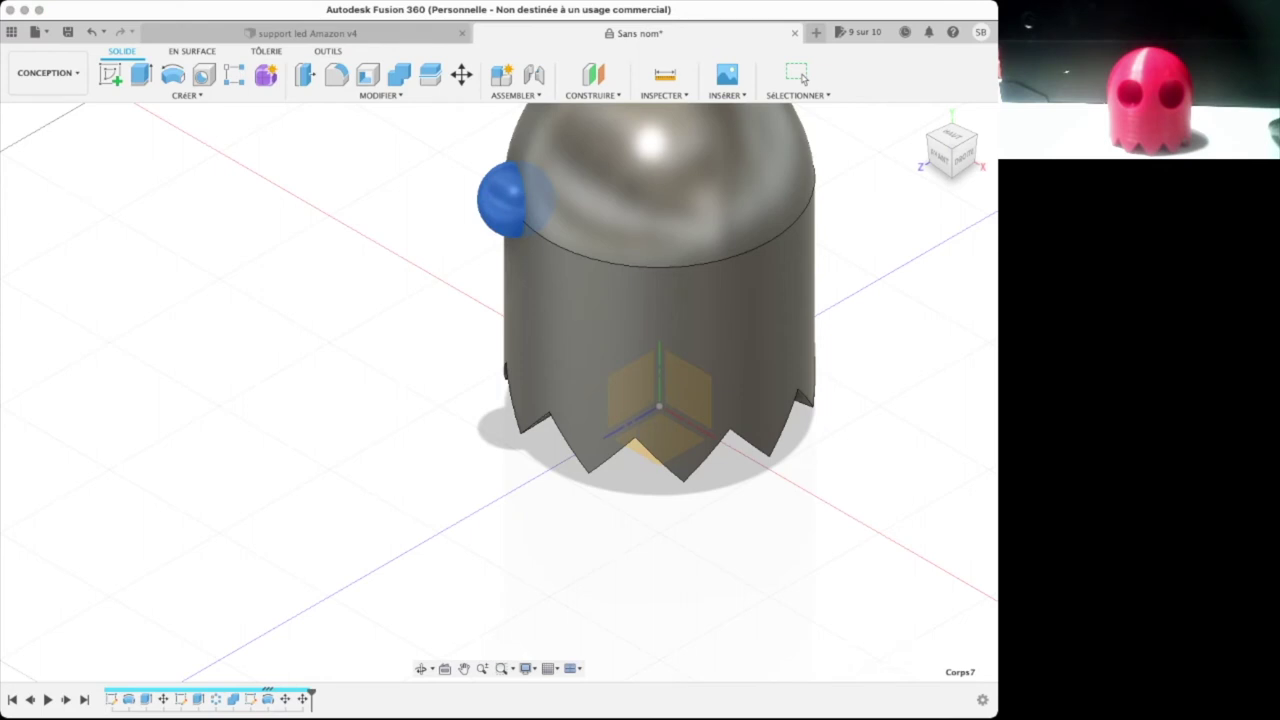
click(802, 78)
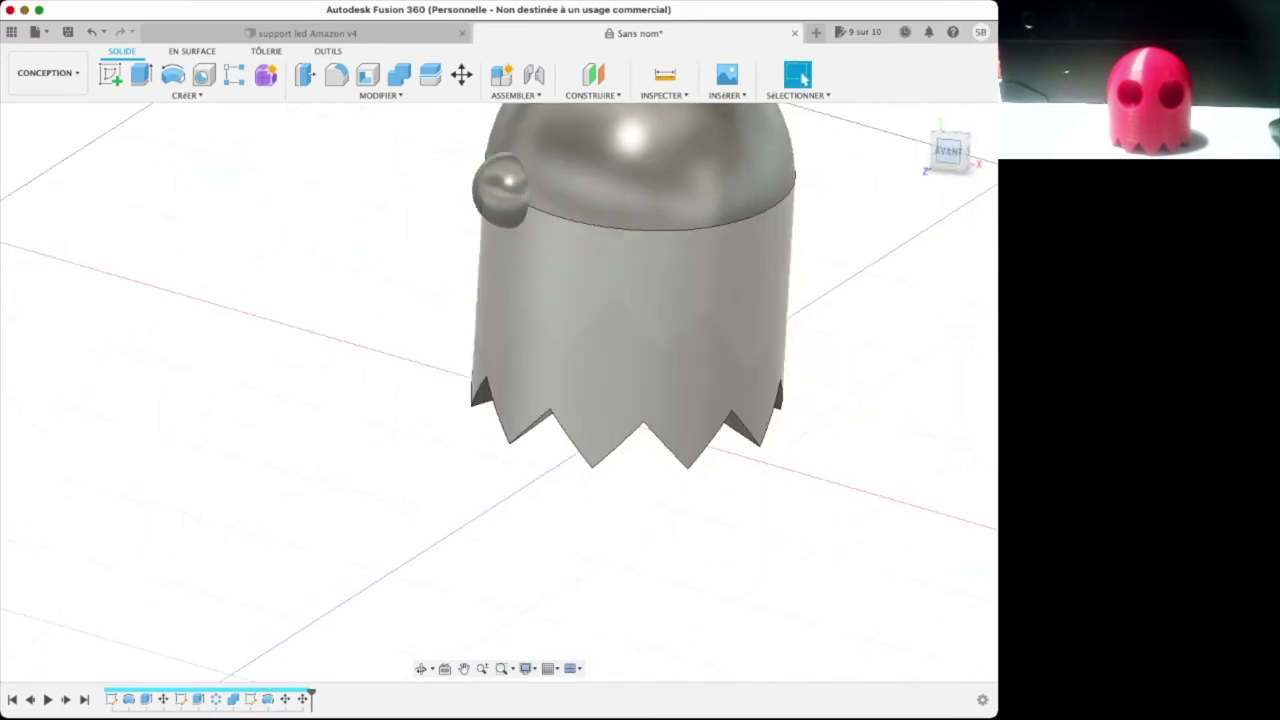
click(466, 197)
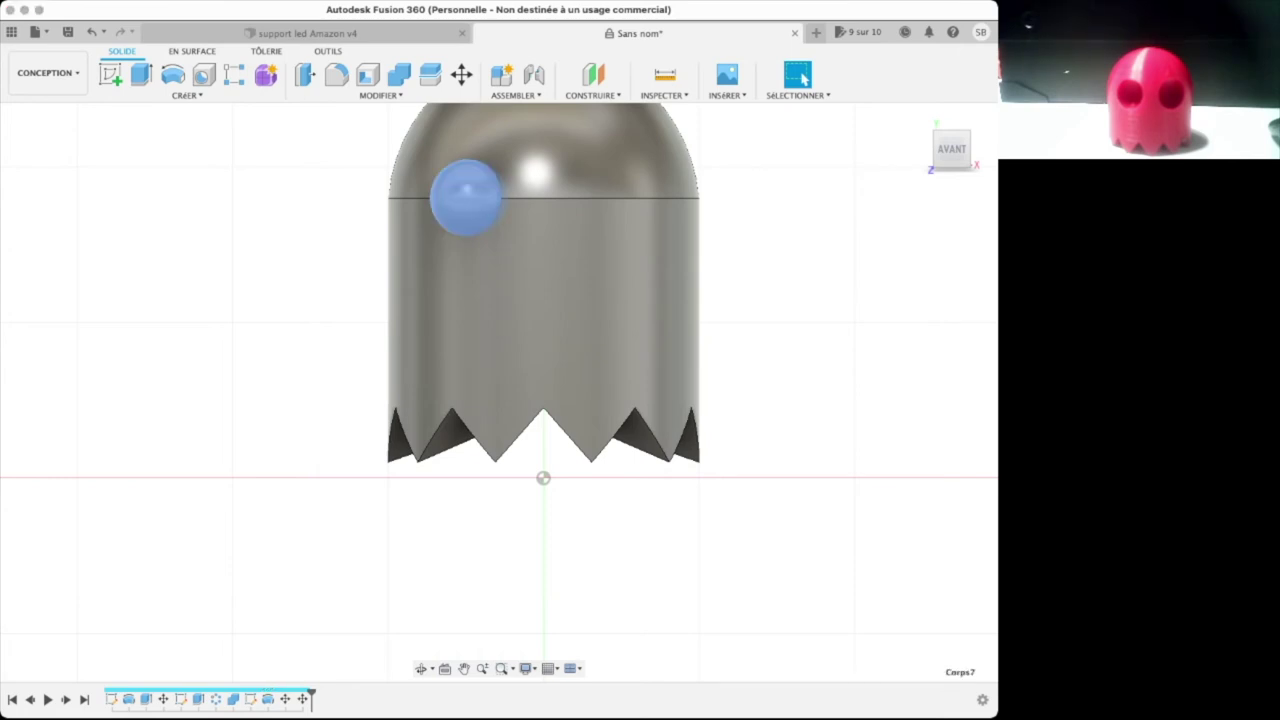
Move a copy of the eye along X to the face's right side, level with the first eye.
key(m)
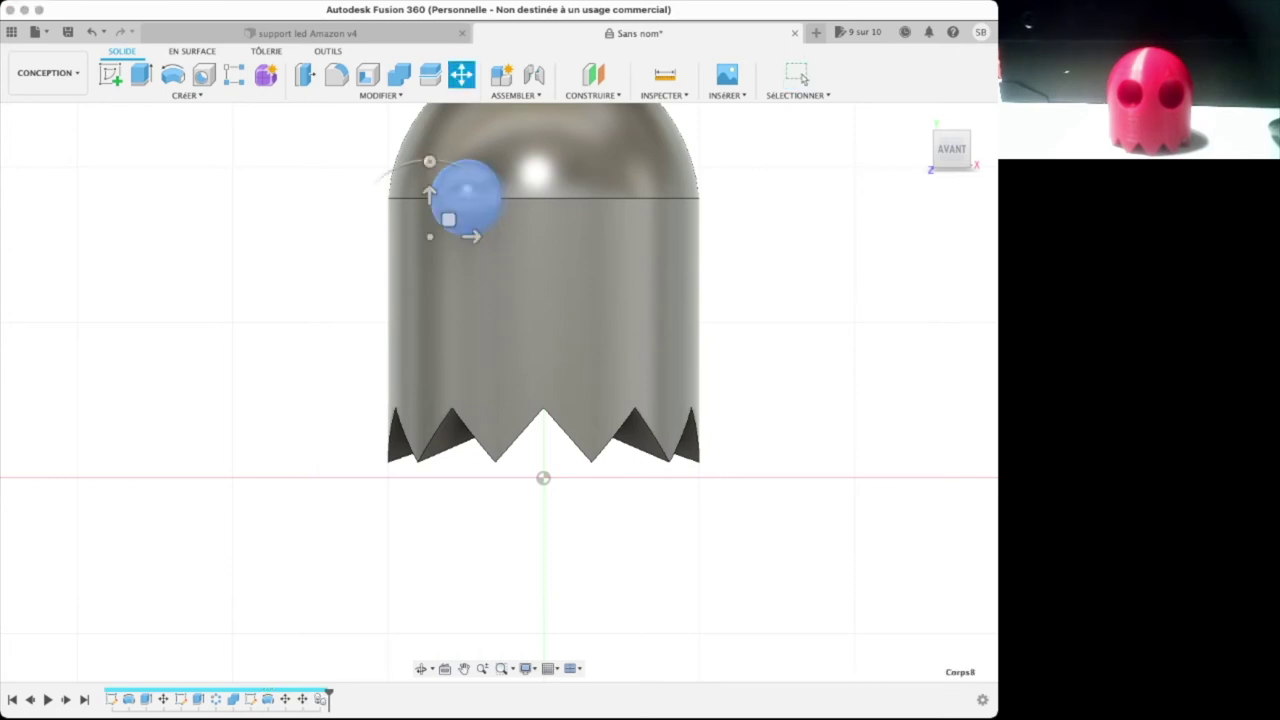
drag(472, 236, 620, 236)
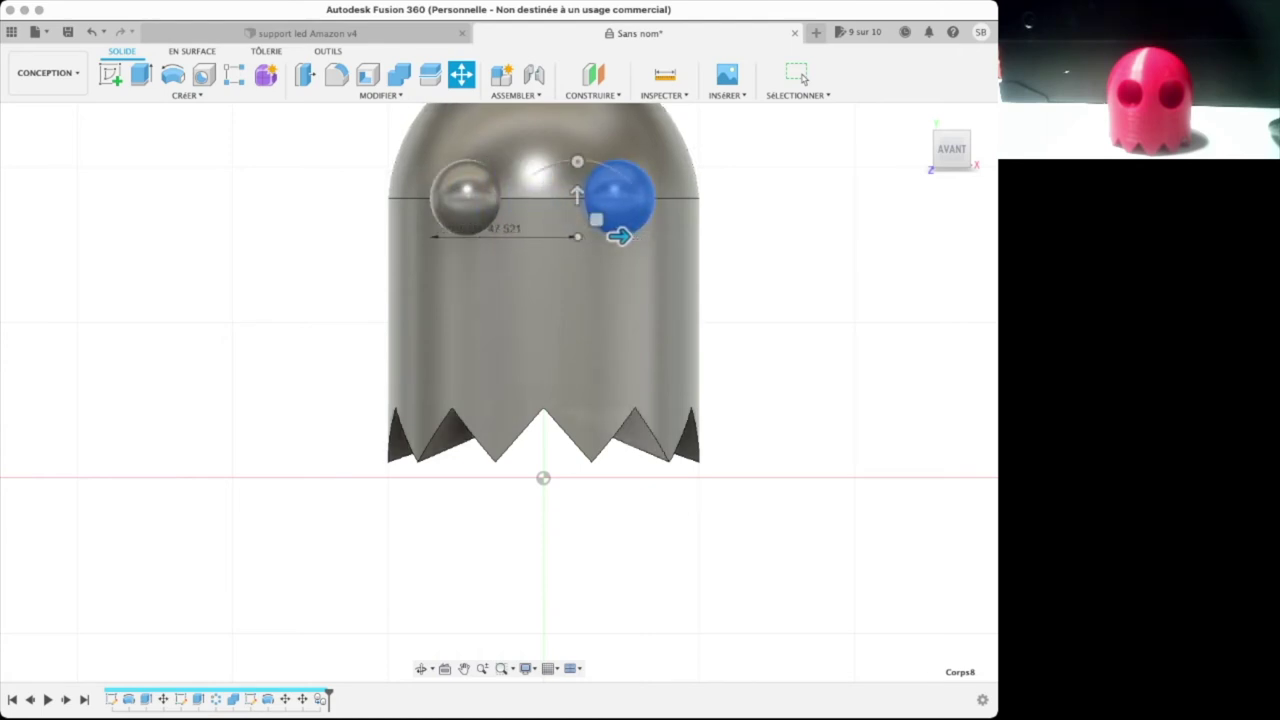
key(Return)
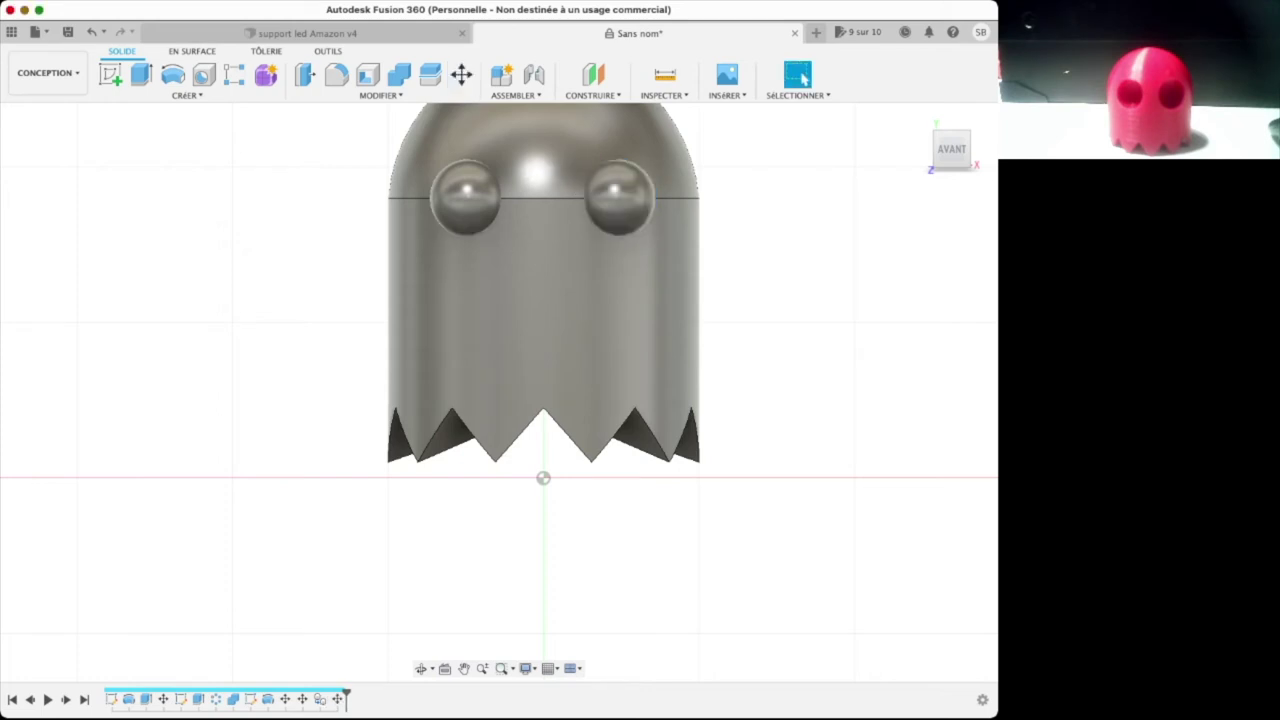
click(919, 116)
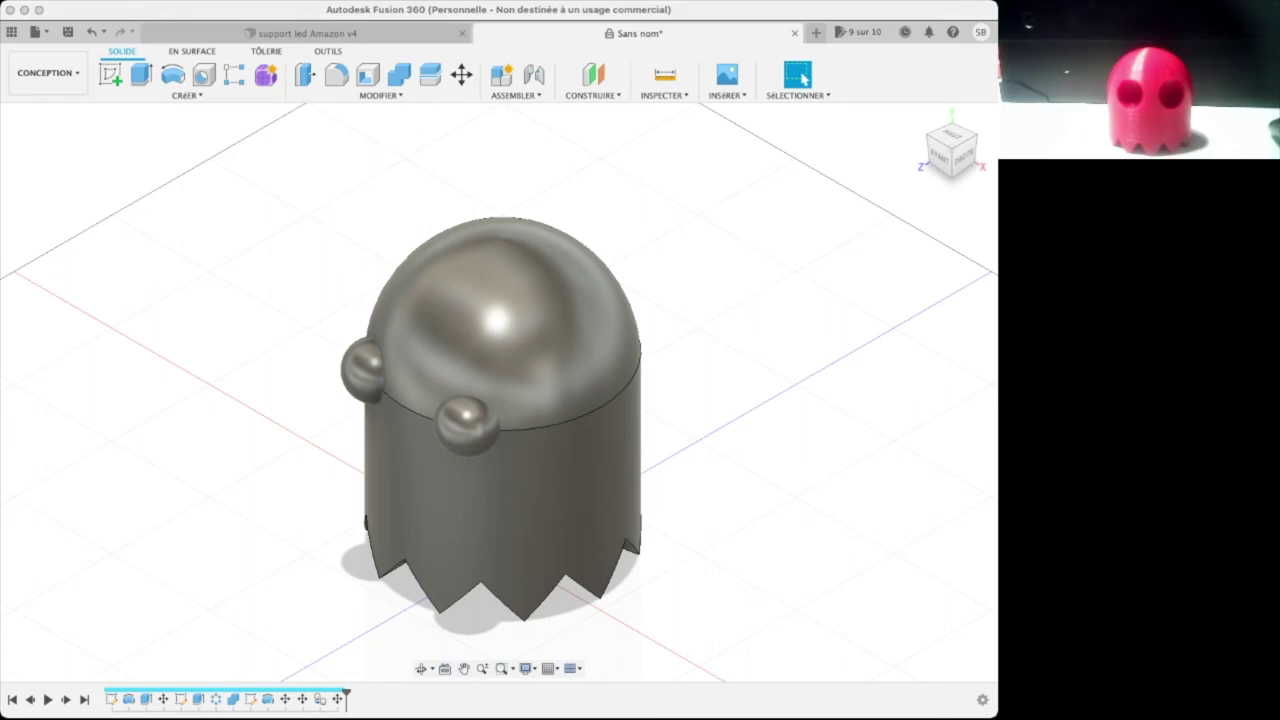
In front view, paste a copy of the left eye sphere in place without moving it.
click(940, 157)
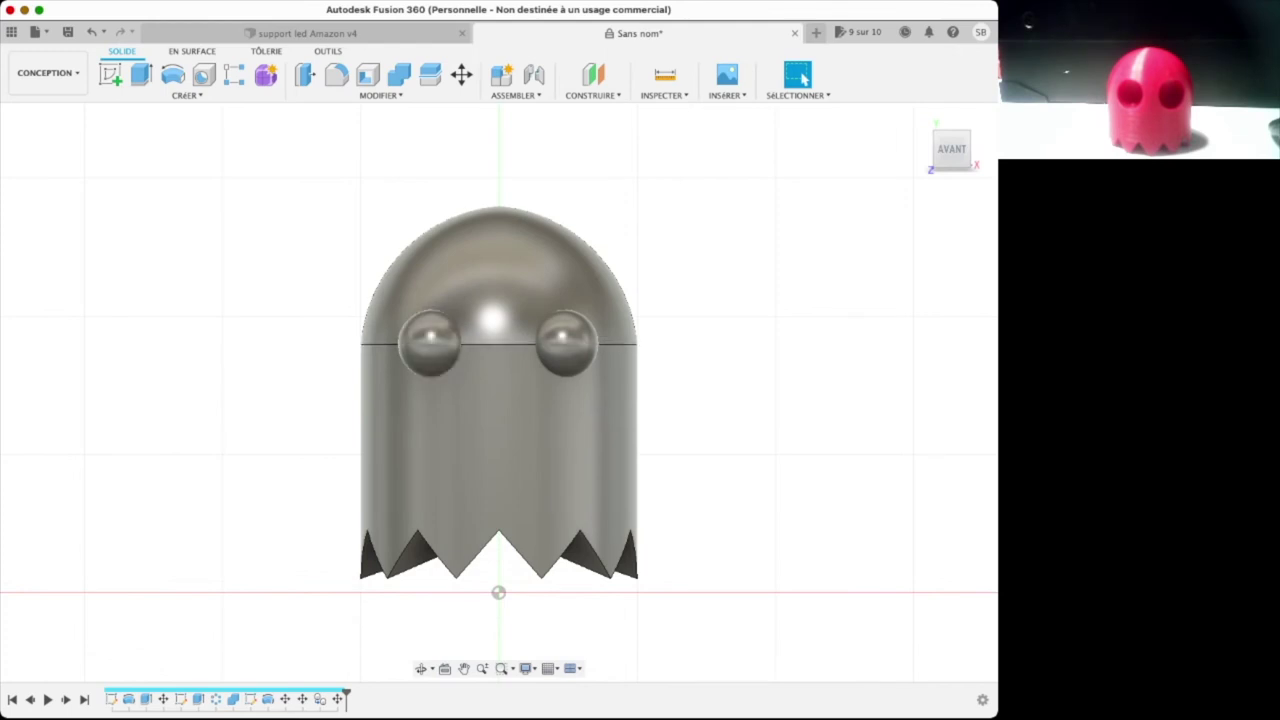
click(430, 342)
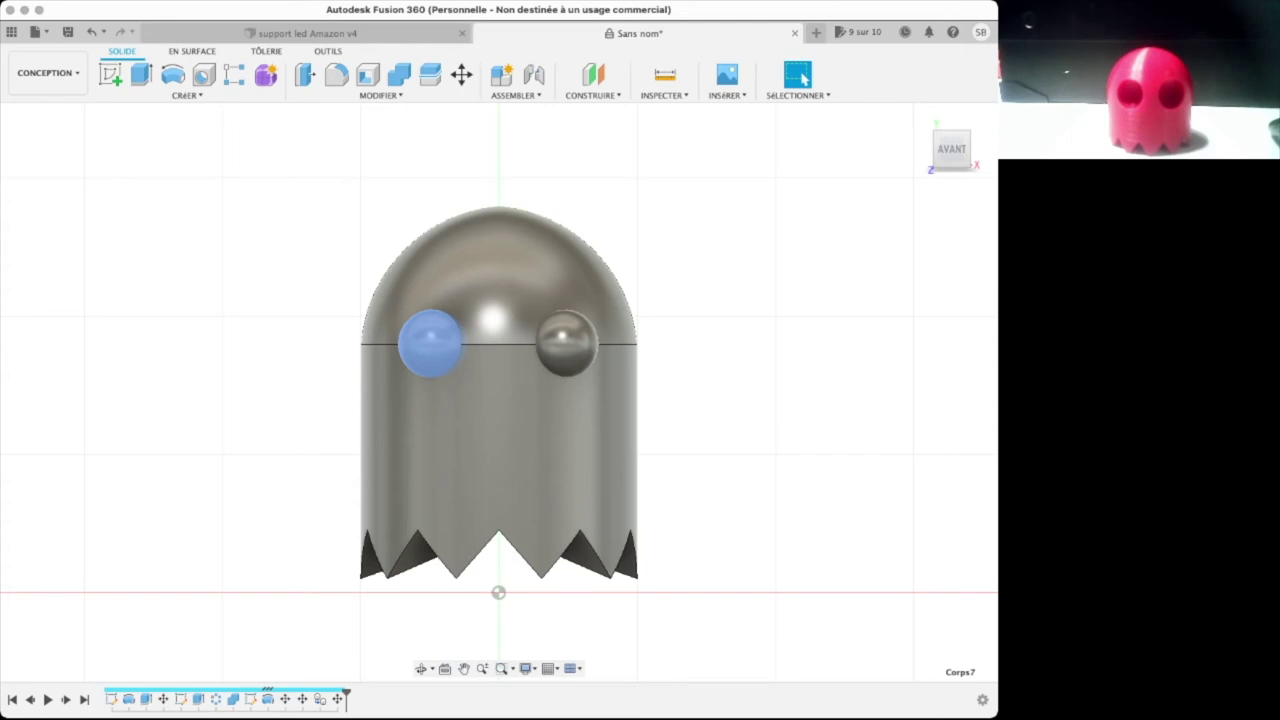
key(m)
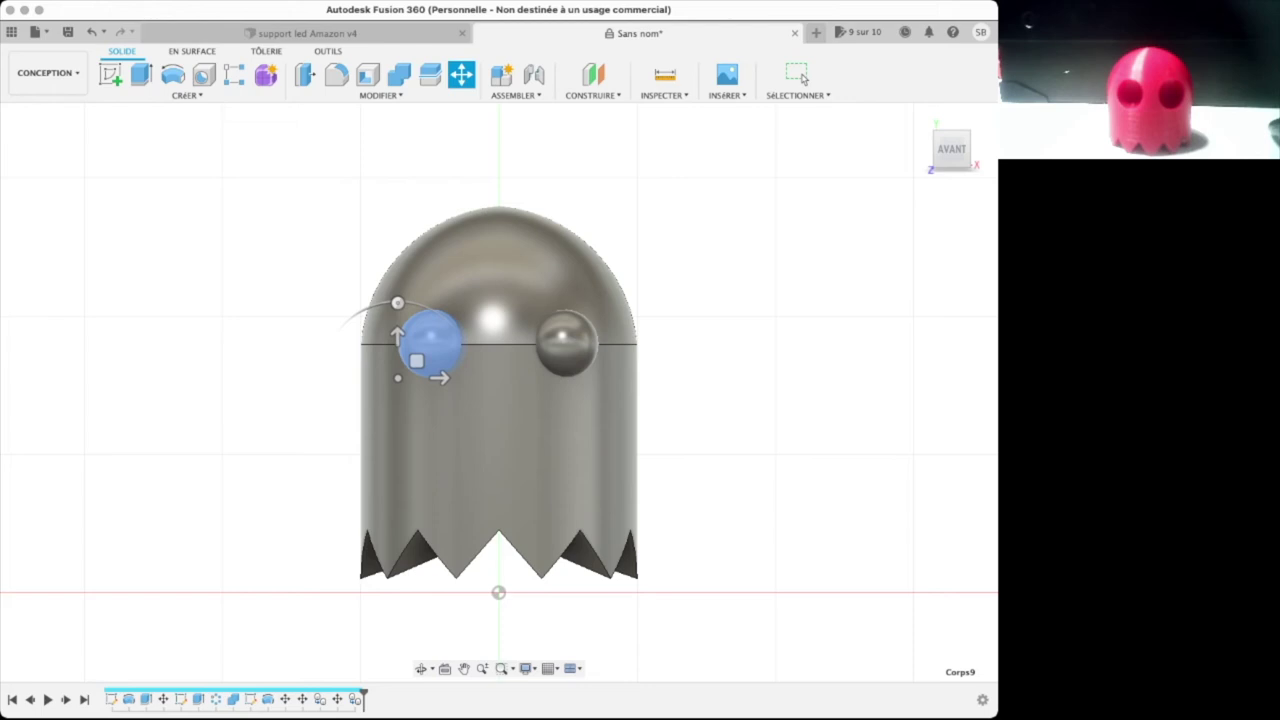
key(Escape)
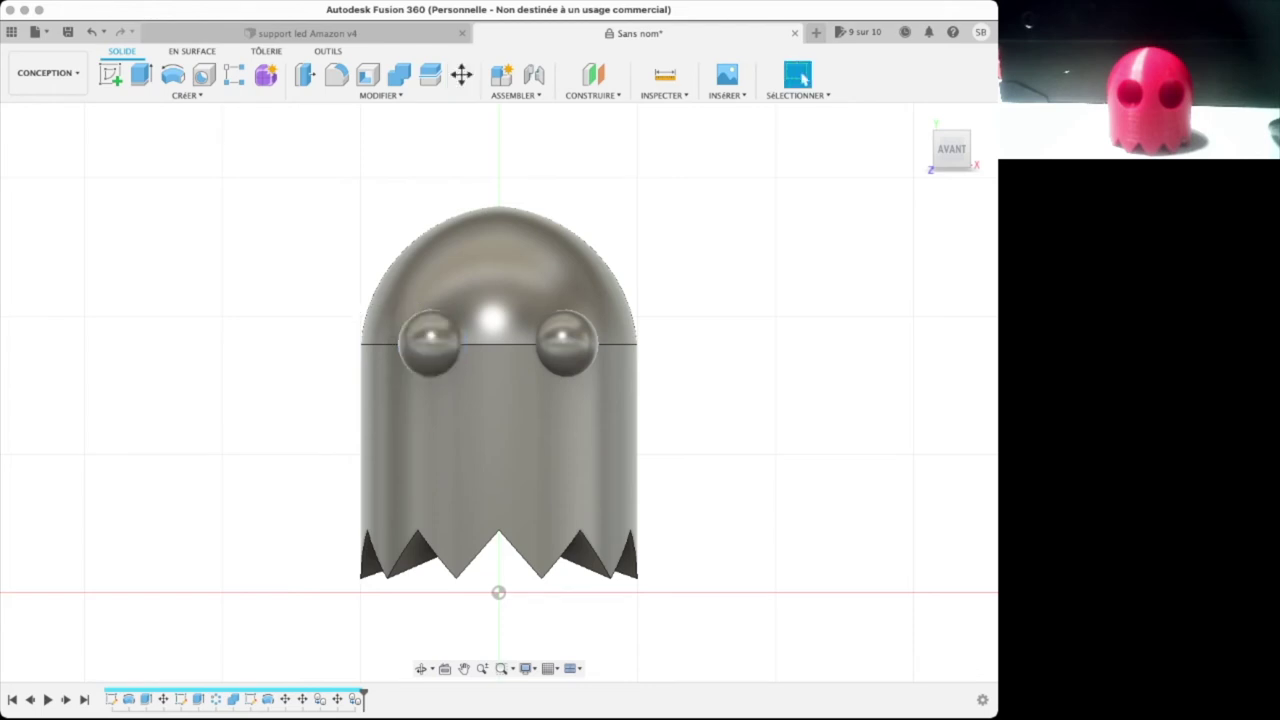
click(430, 343)
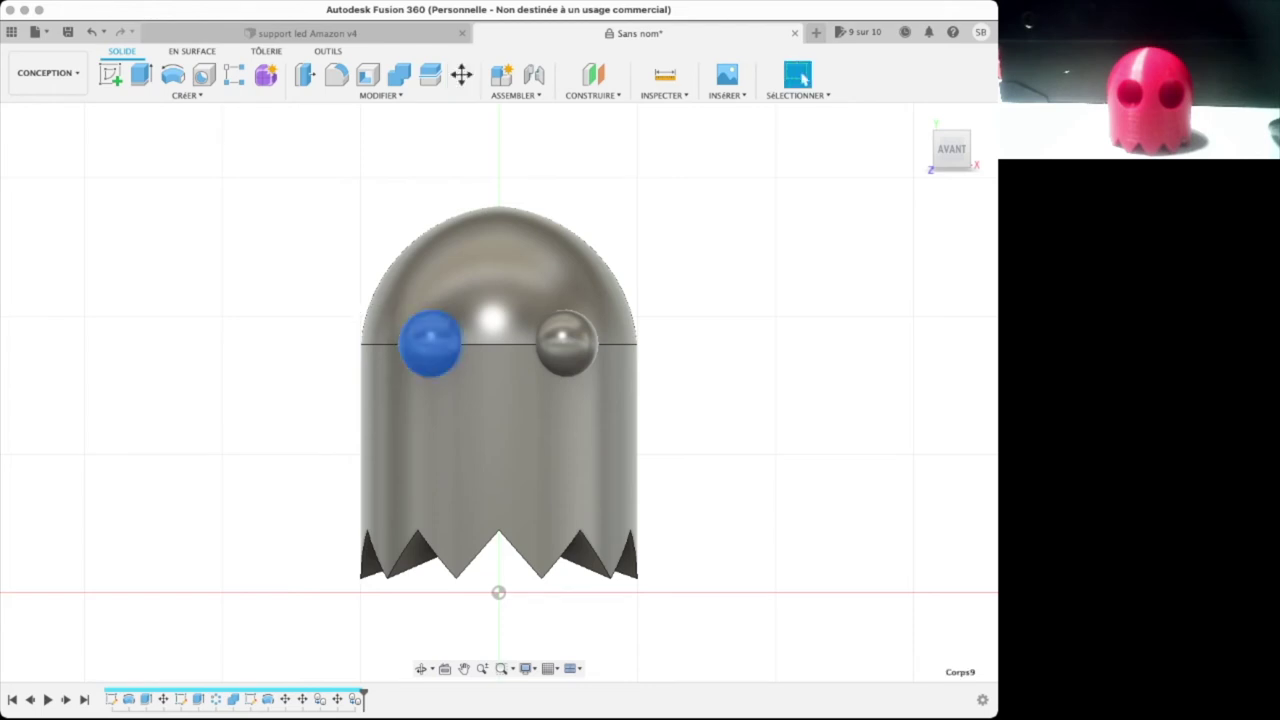
key(m)
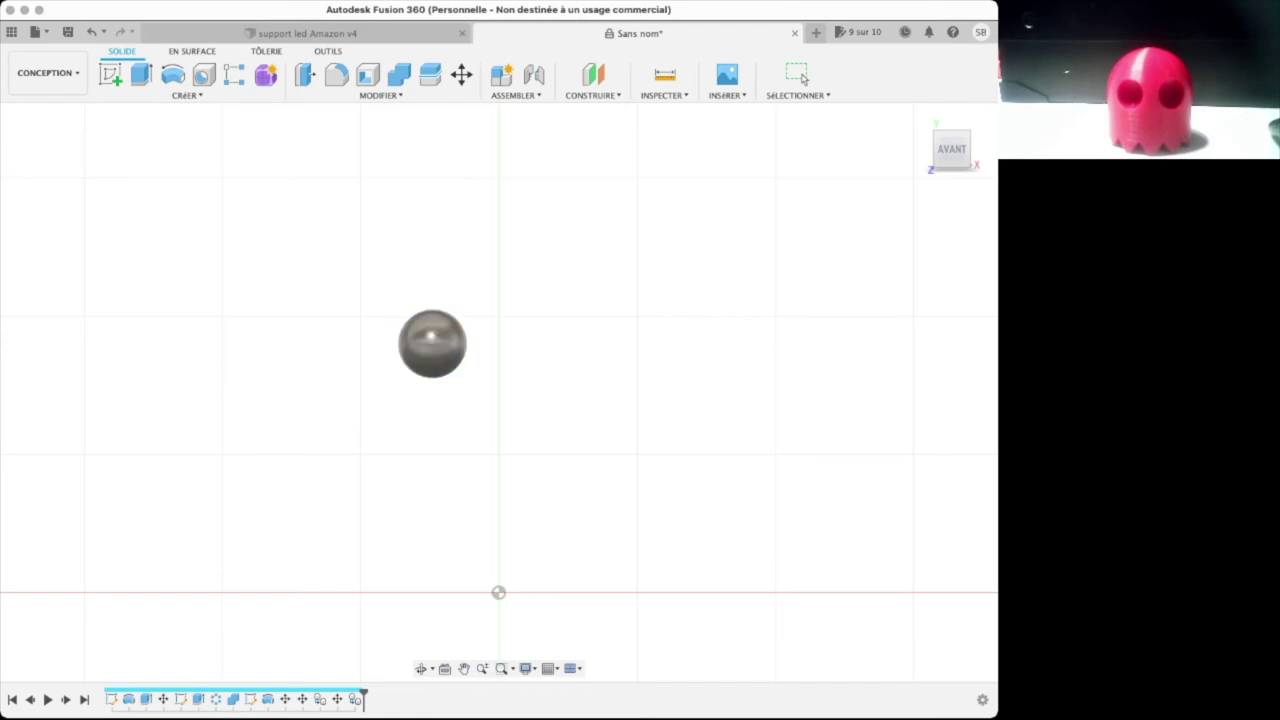
Check the duplicated eye in isolation, restore the full ghost and commit the change.
click(432, 344)
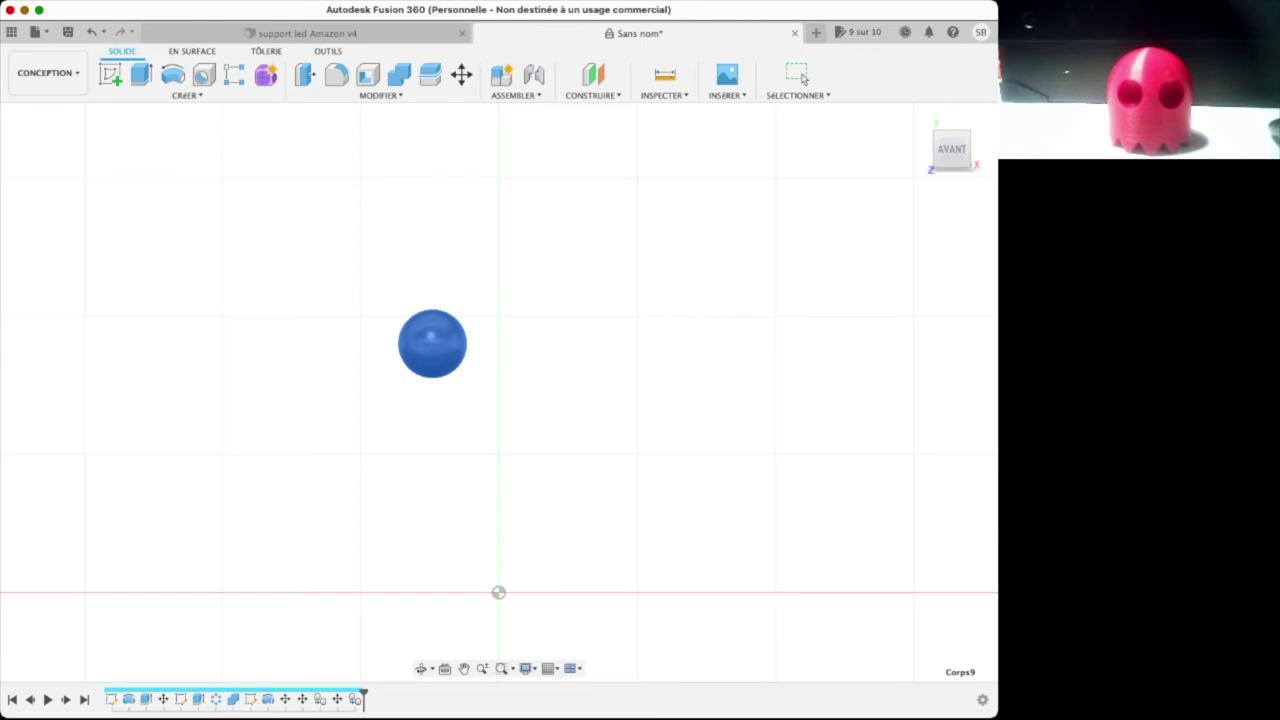
click(803, 78)
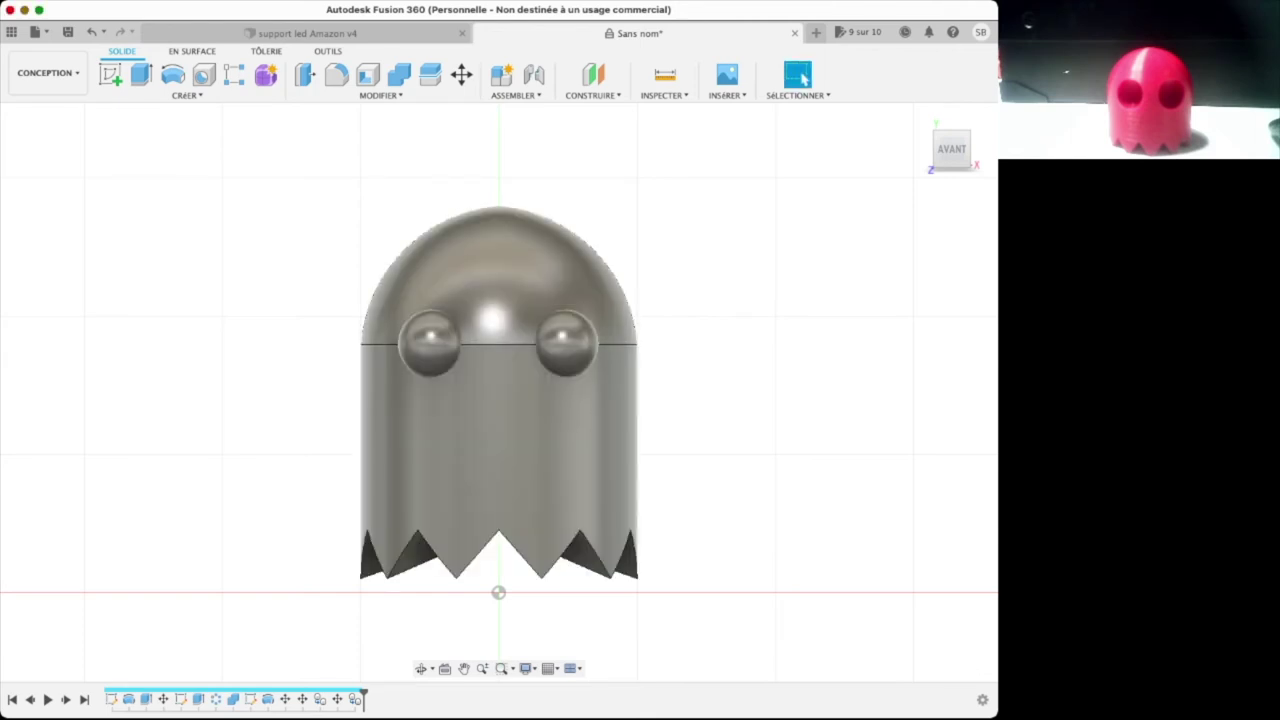
click(430, 343)
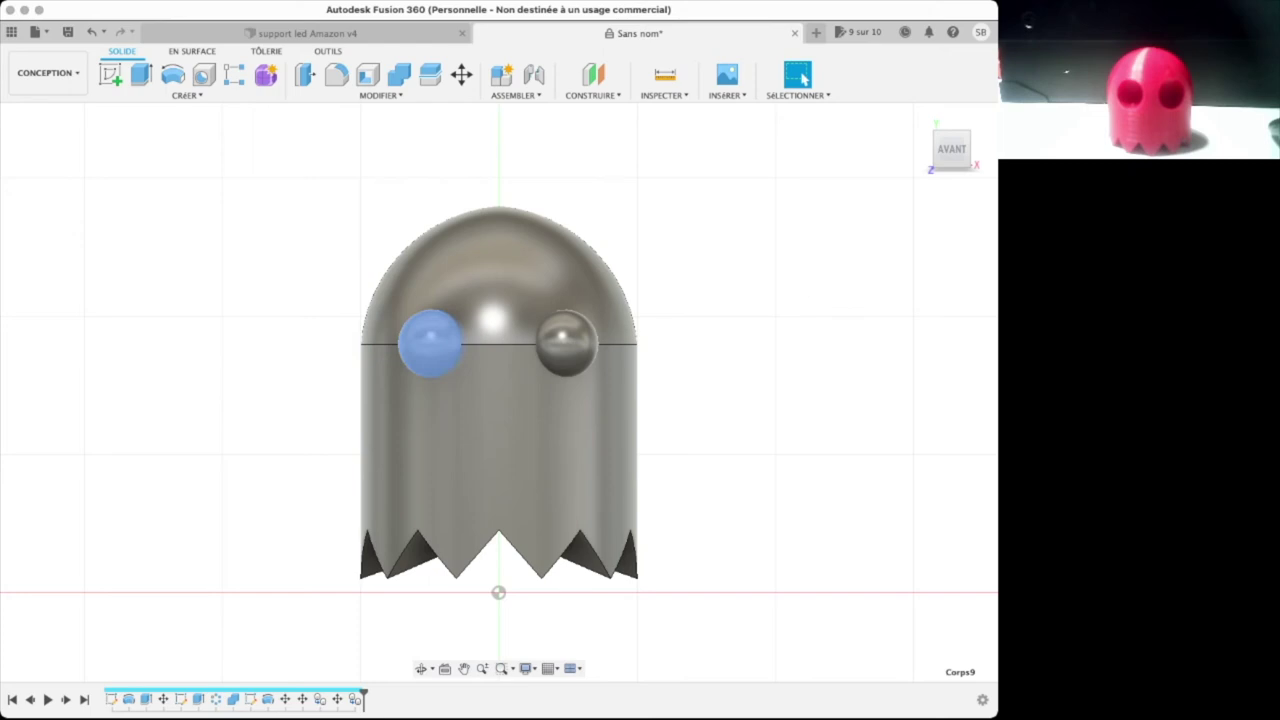
click(380, 95)
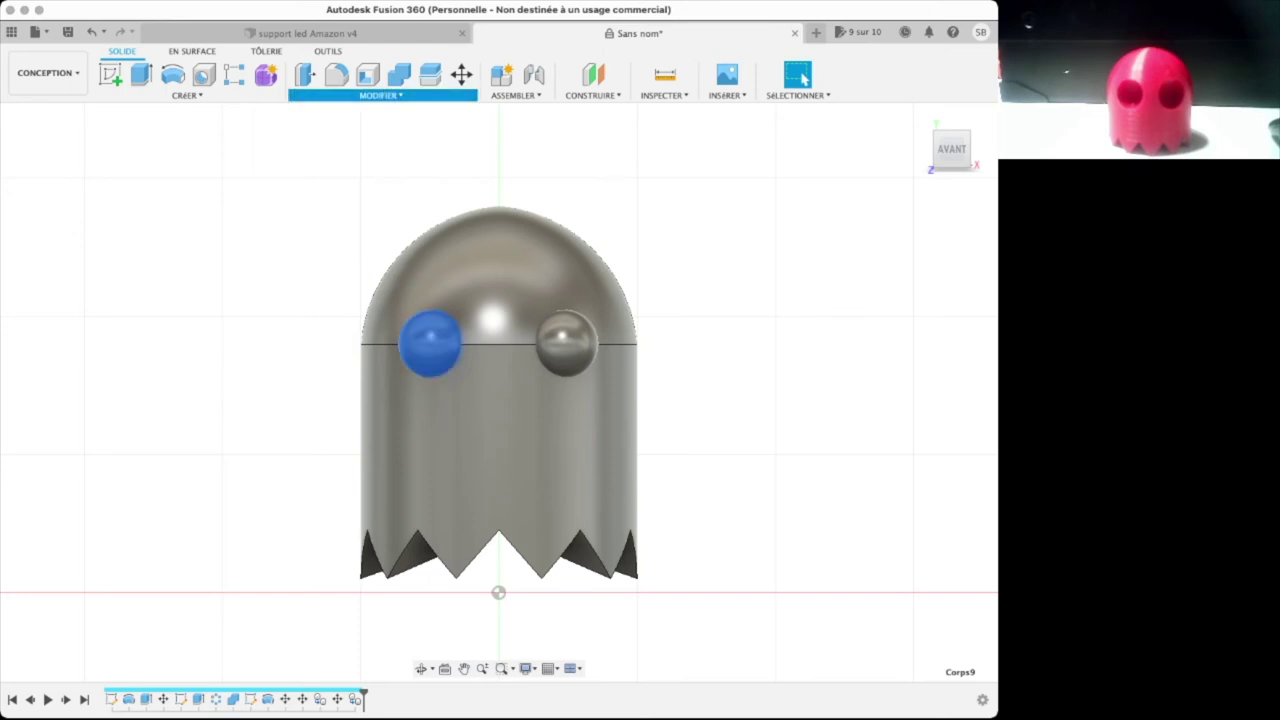
click(801, 77)
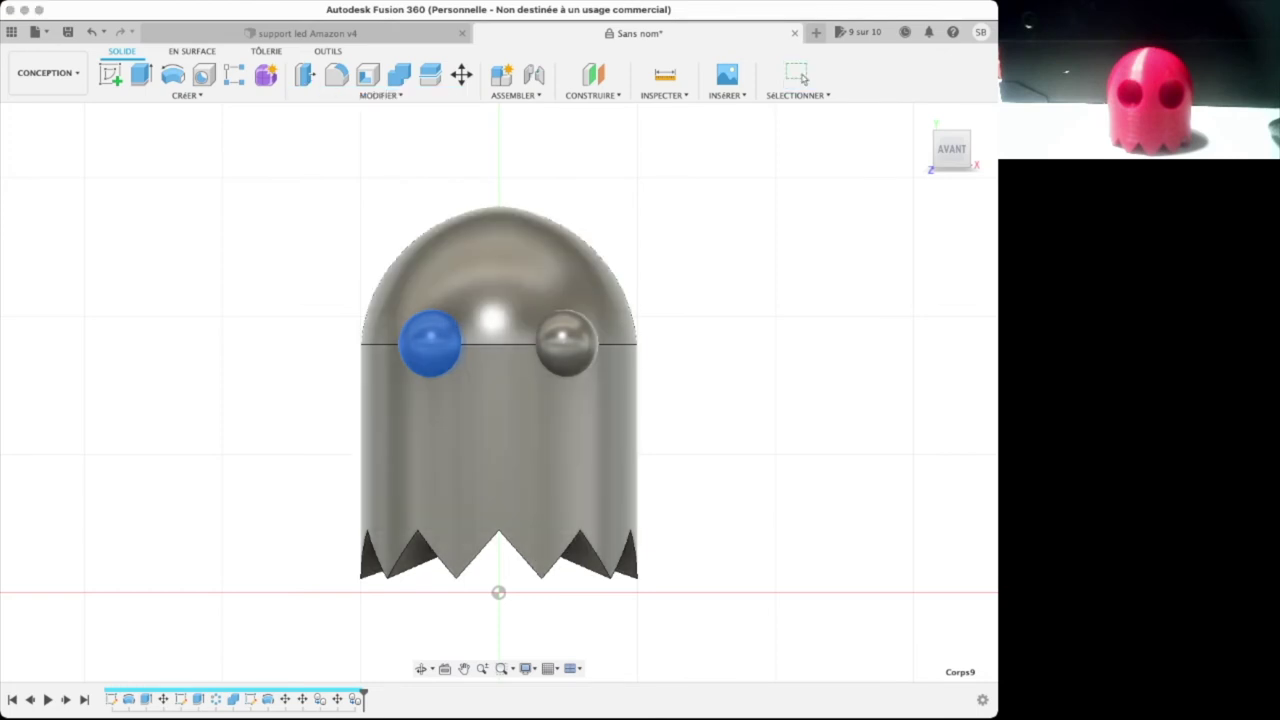
click(801, 77)
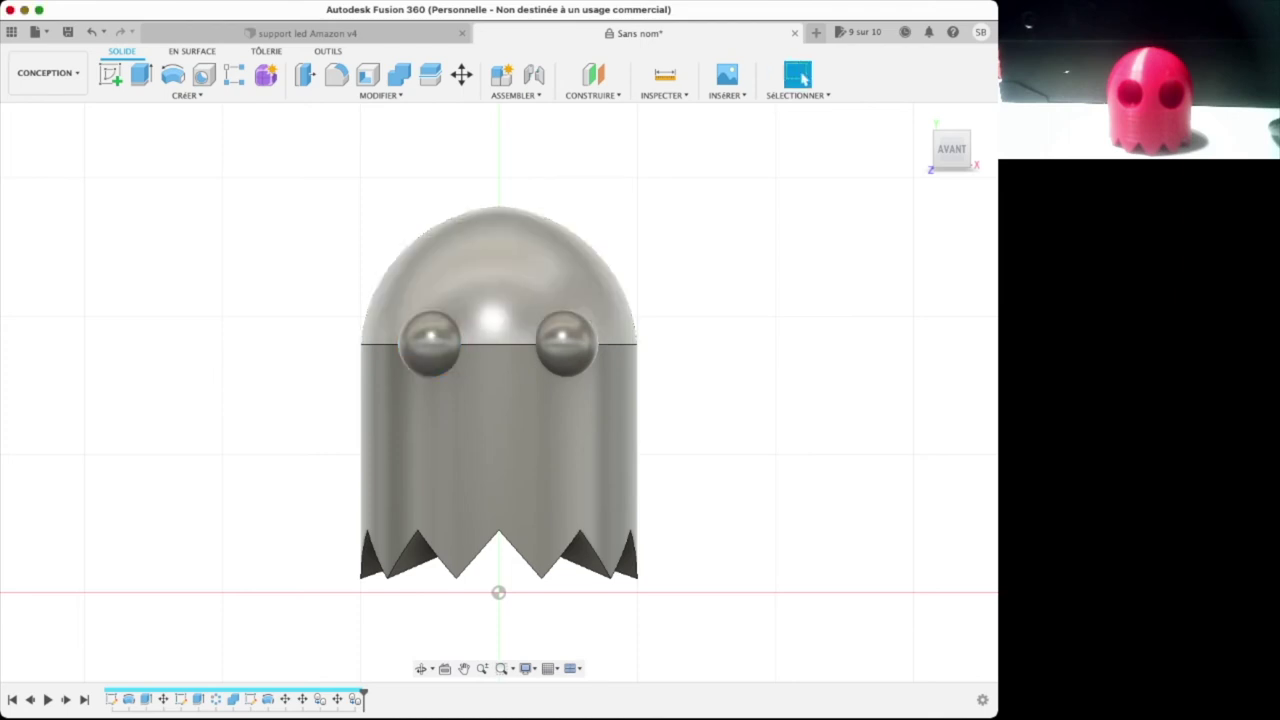
click(430, 343)
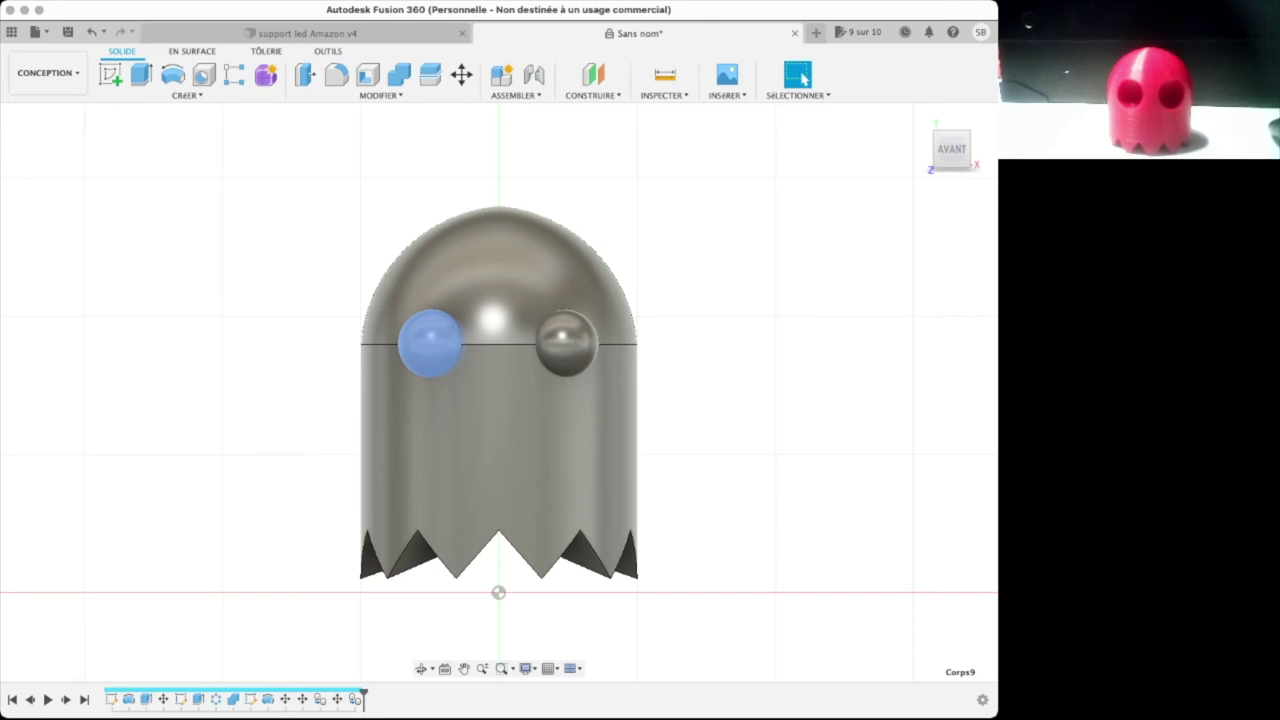
key(Return)
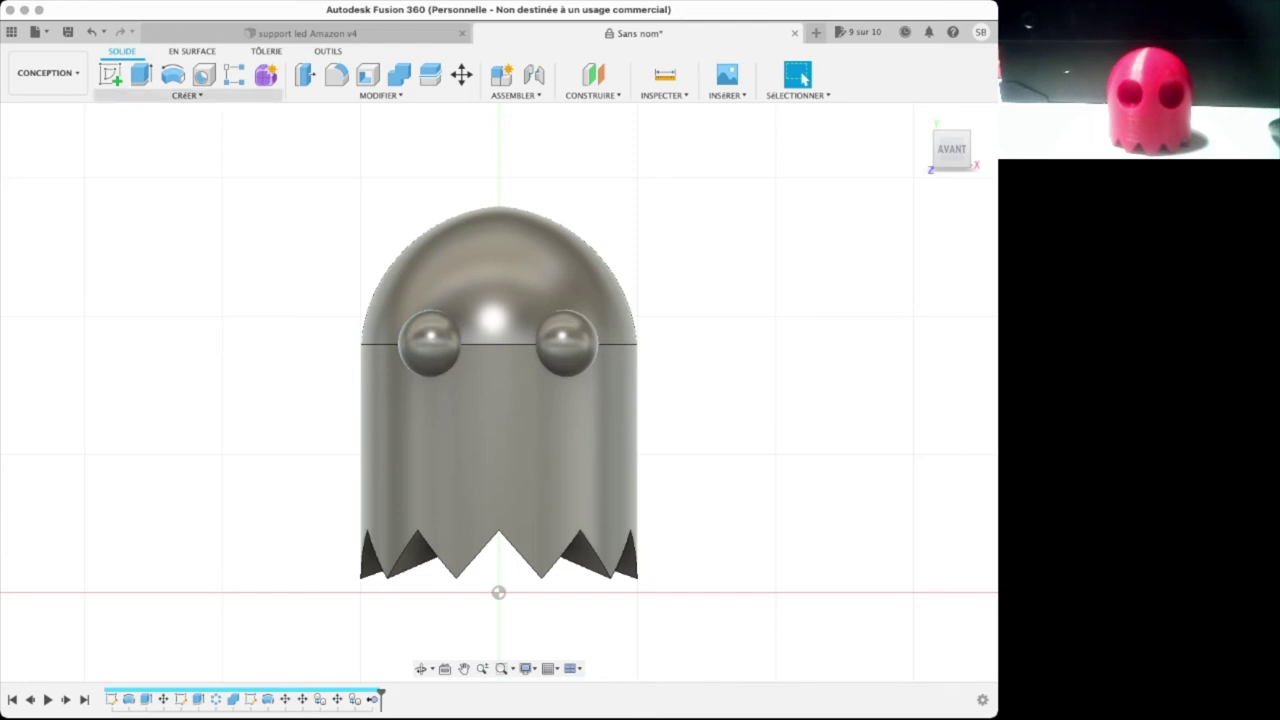
click(186, 95)
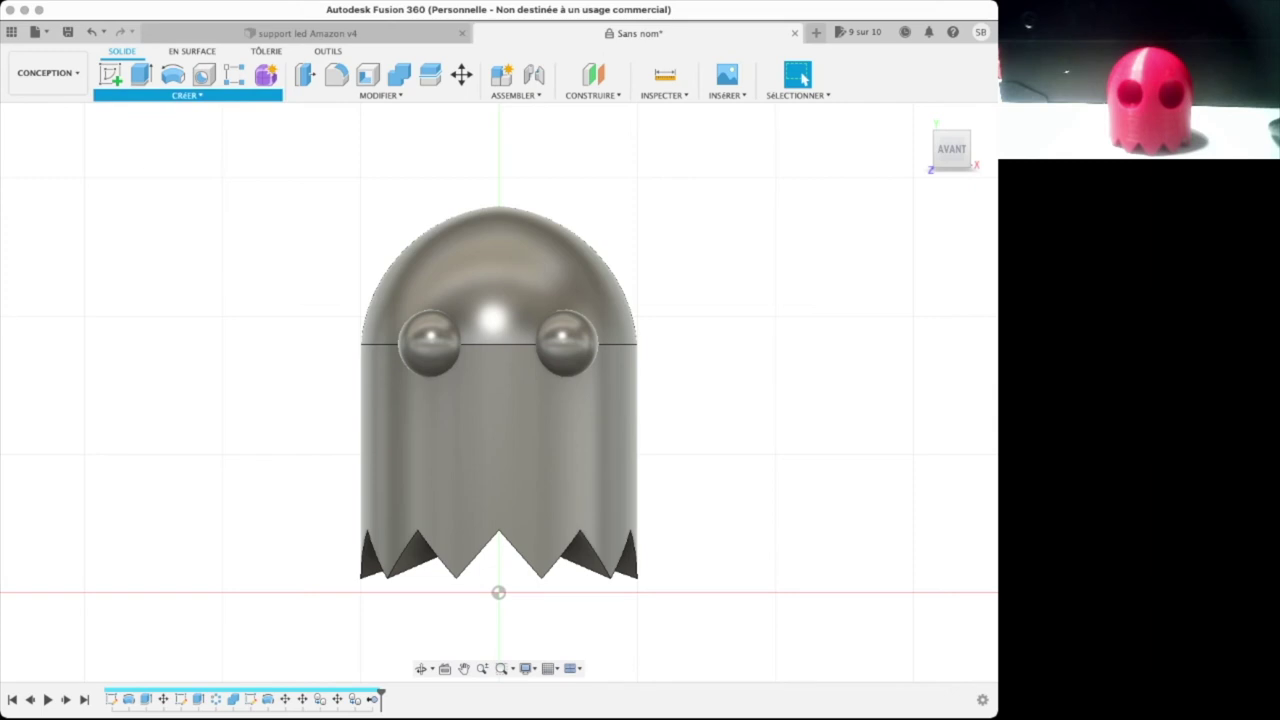
Create a sphere on the front plane centred on the left eye as its pupil.
drag(499, 531, 580, 592)
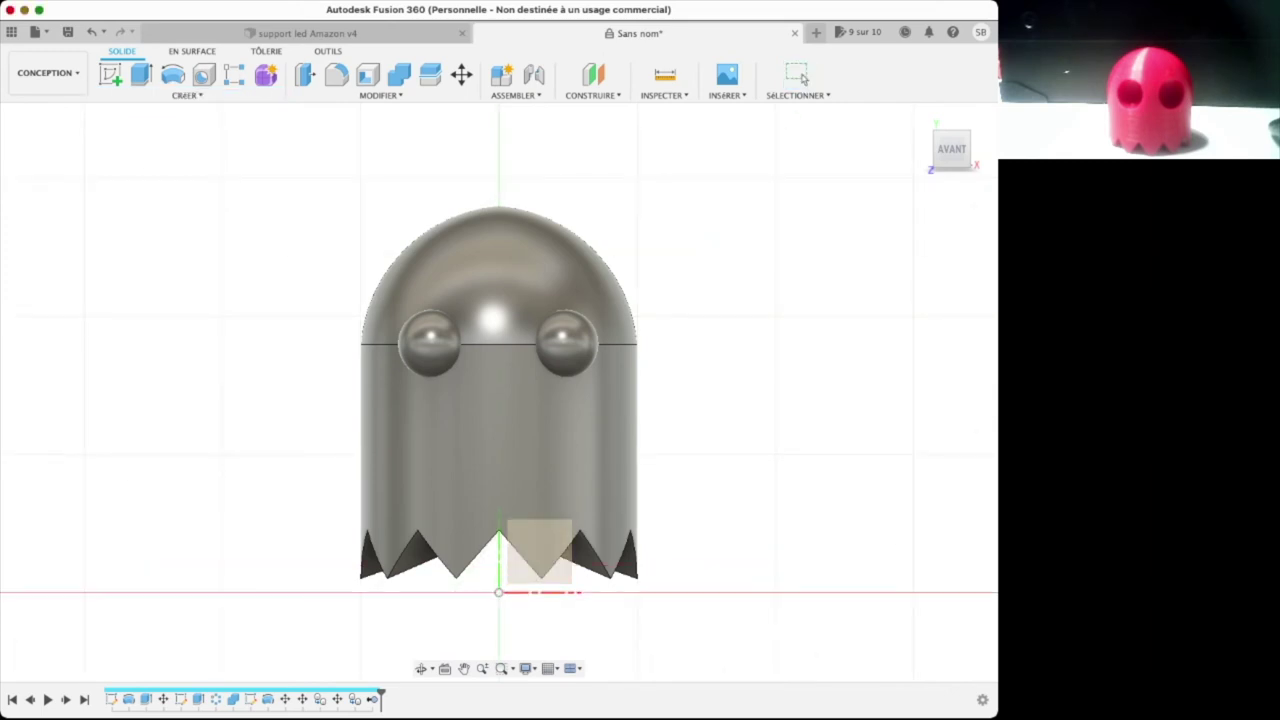
key(Return)
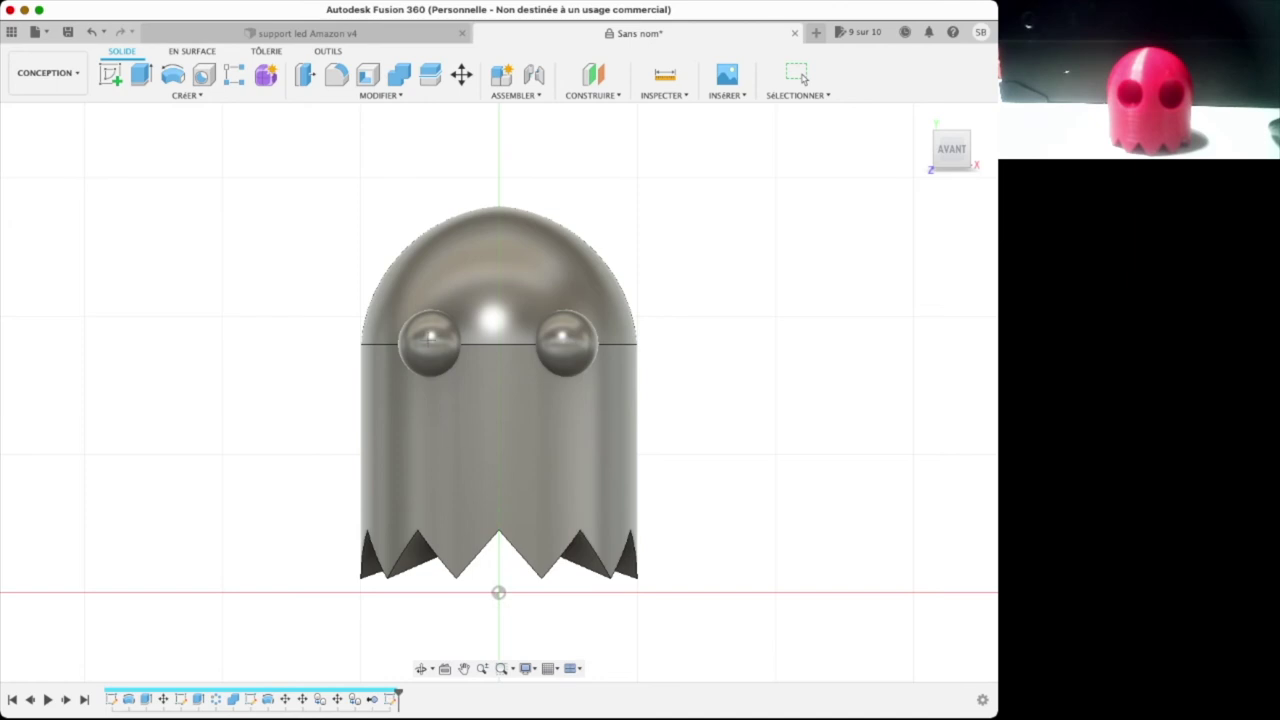
click(428, 339)
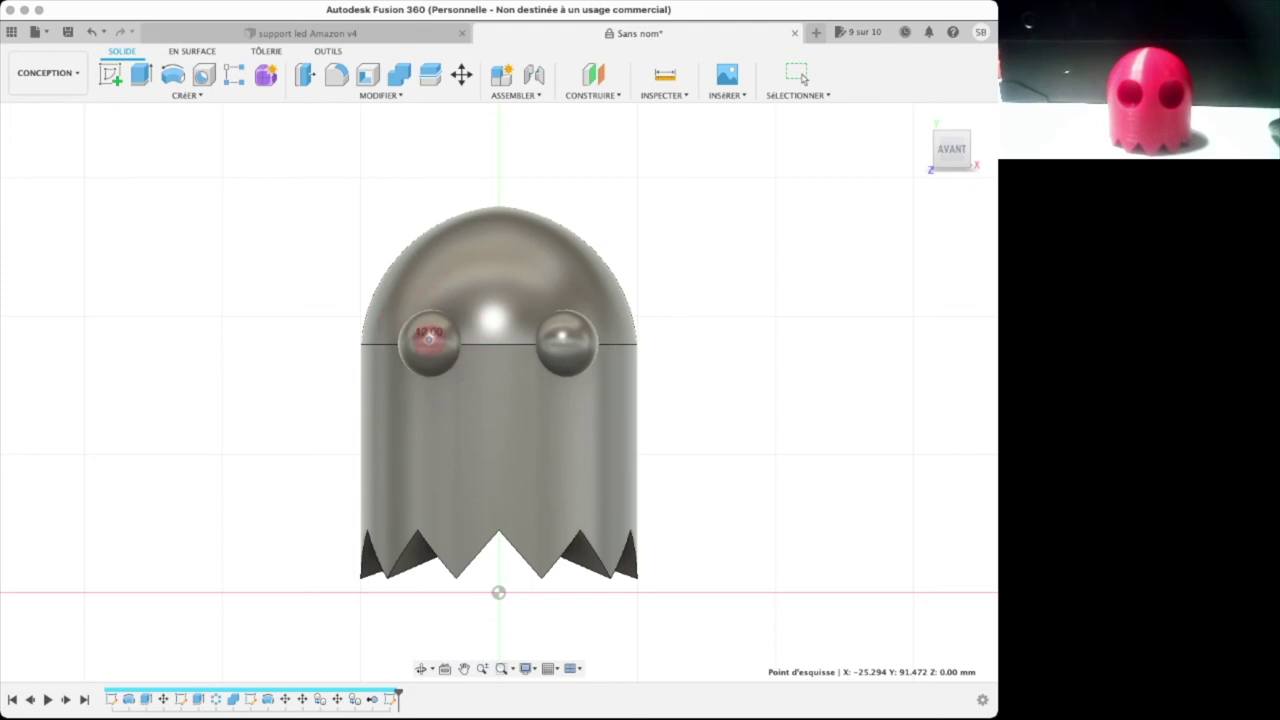
key(Escape)
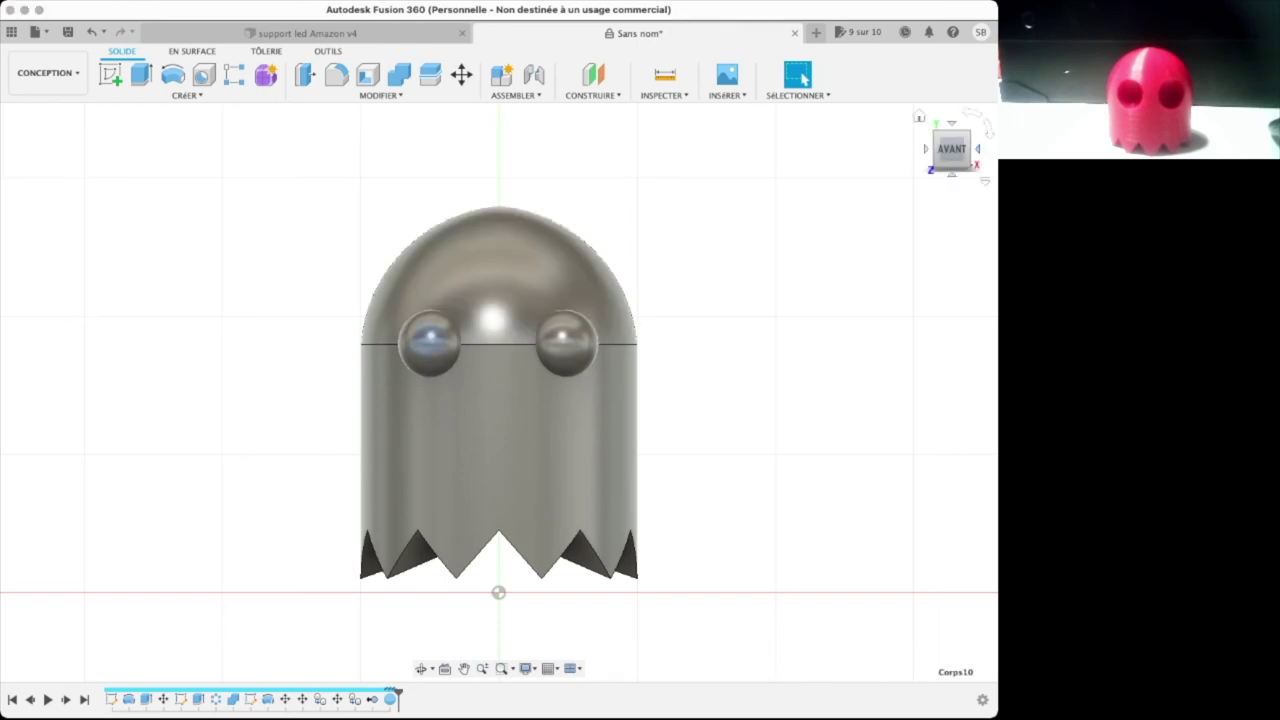
click(977, 148)
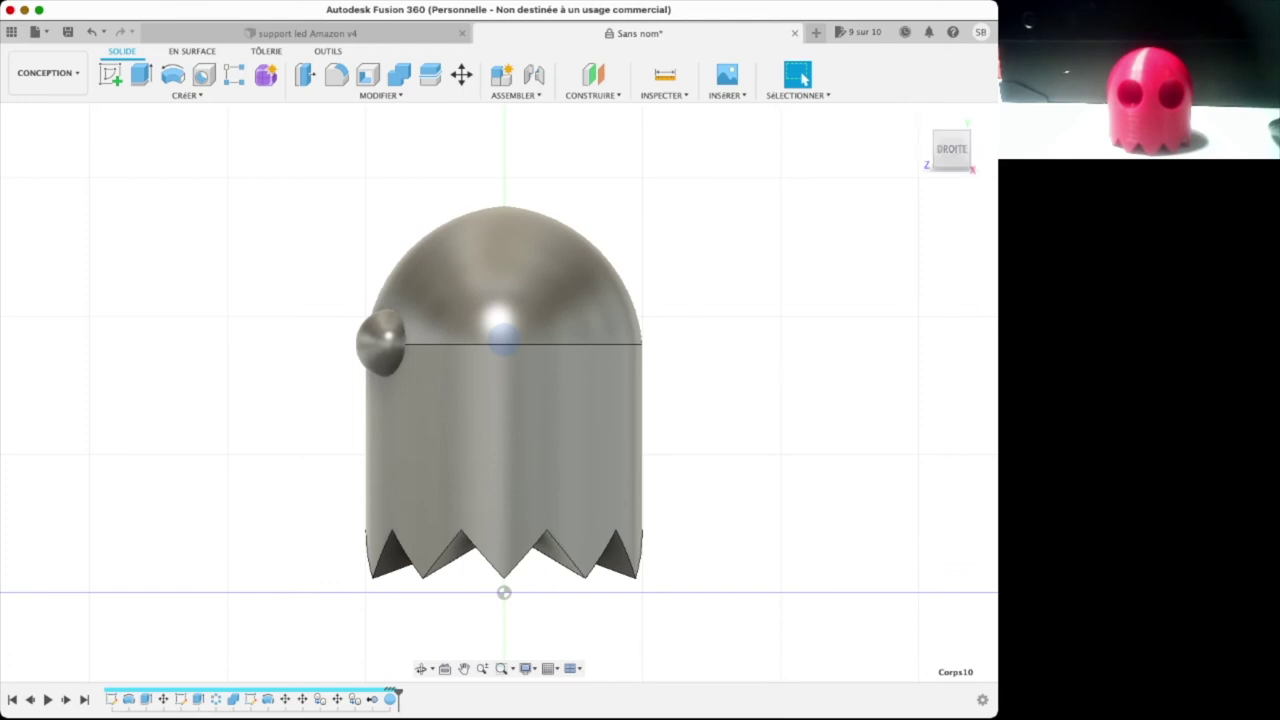
Push the pupil sphere outward so it sits in front of the left eye.
key(m)
click(504, 340)
mouse_move(504, 340)
mouse_down()
mouse_move(357, 340)
mouse_move(338, 356)
mouse_up()
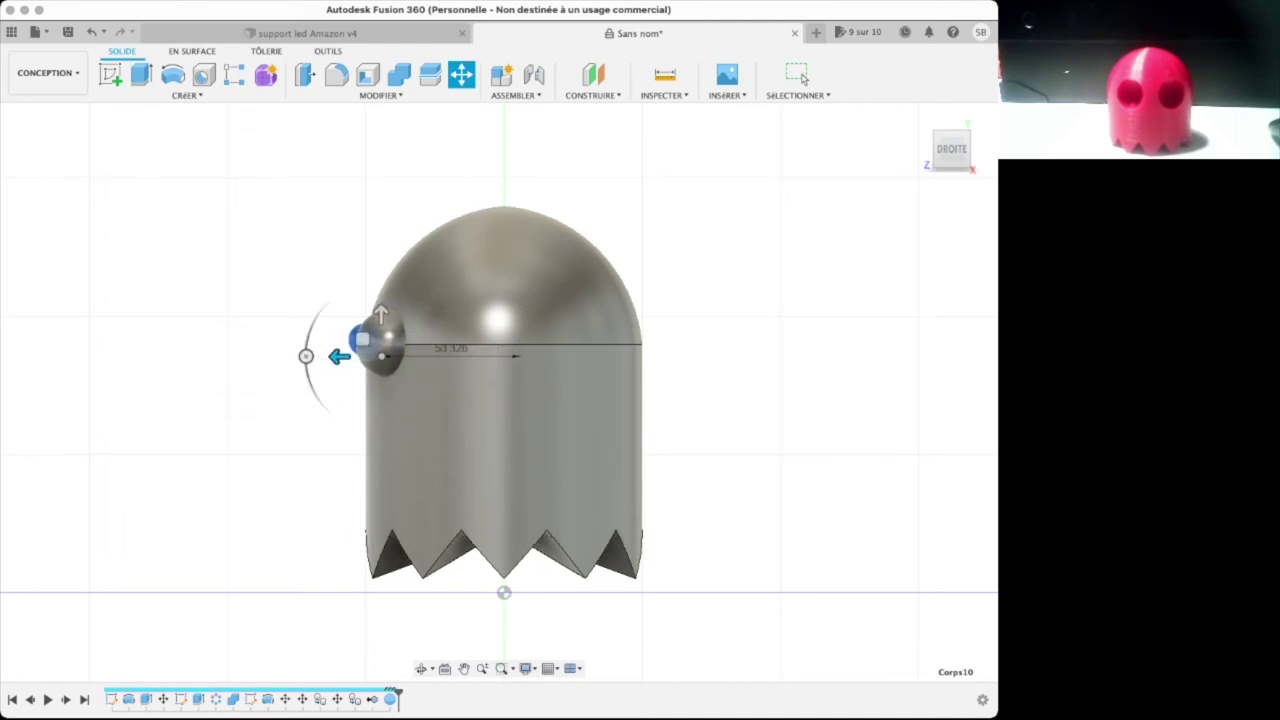
key(Return)
click(977, 173)
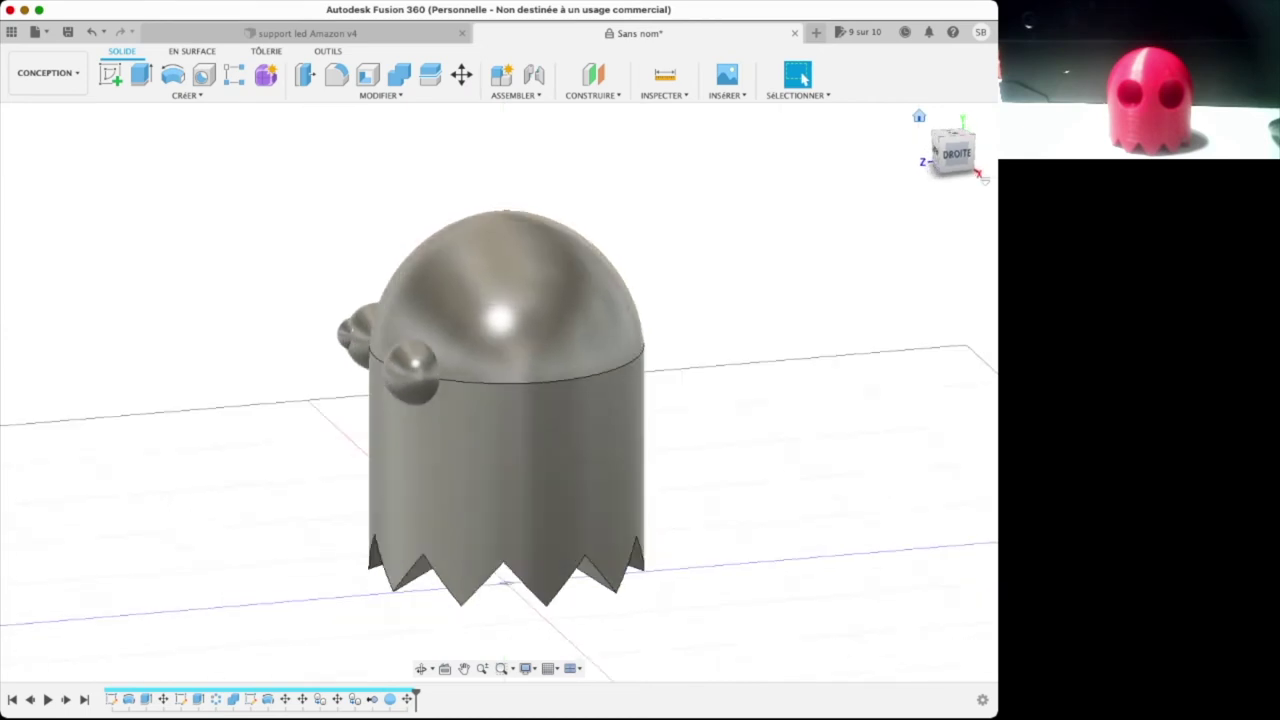
click(938, 157)
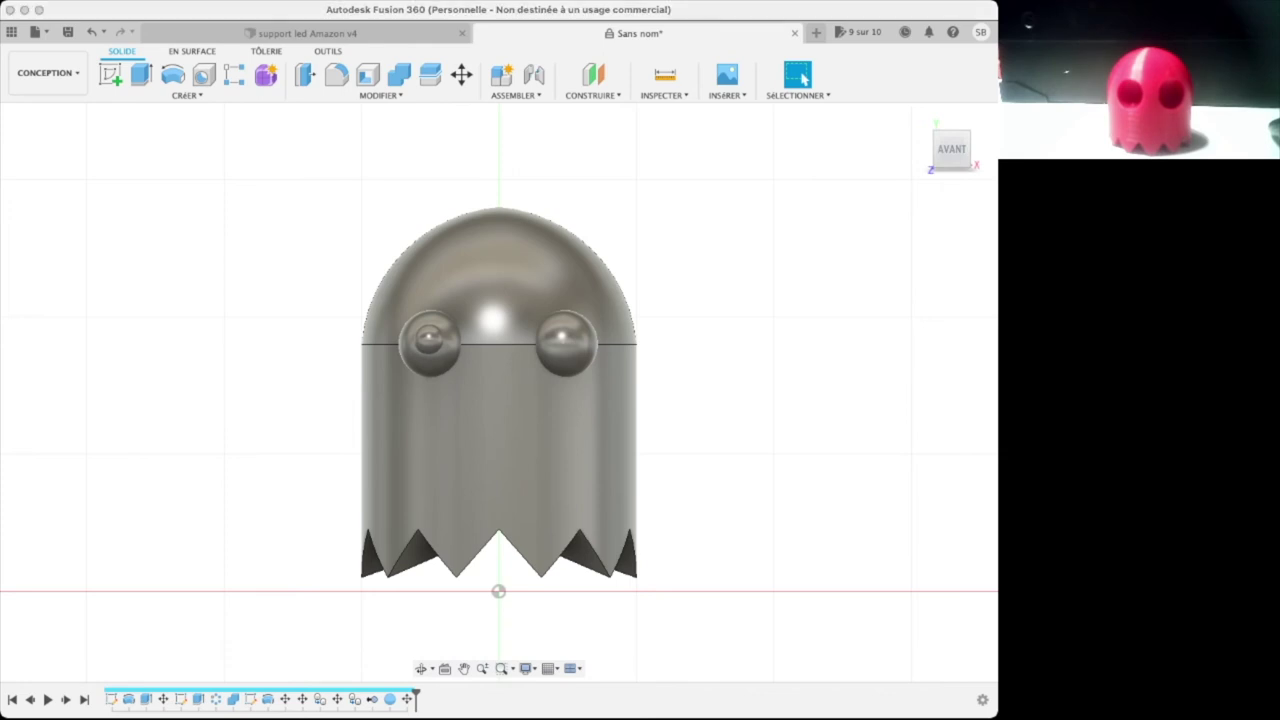
drag(951, 148, 925, 170)
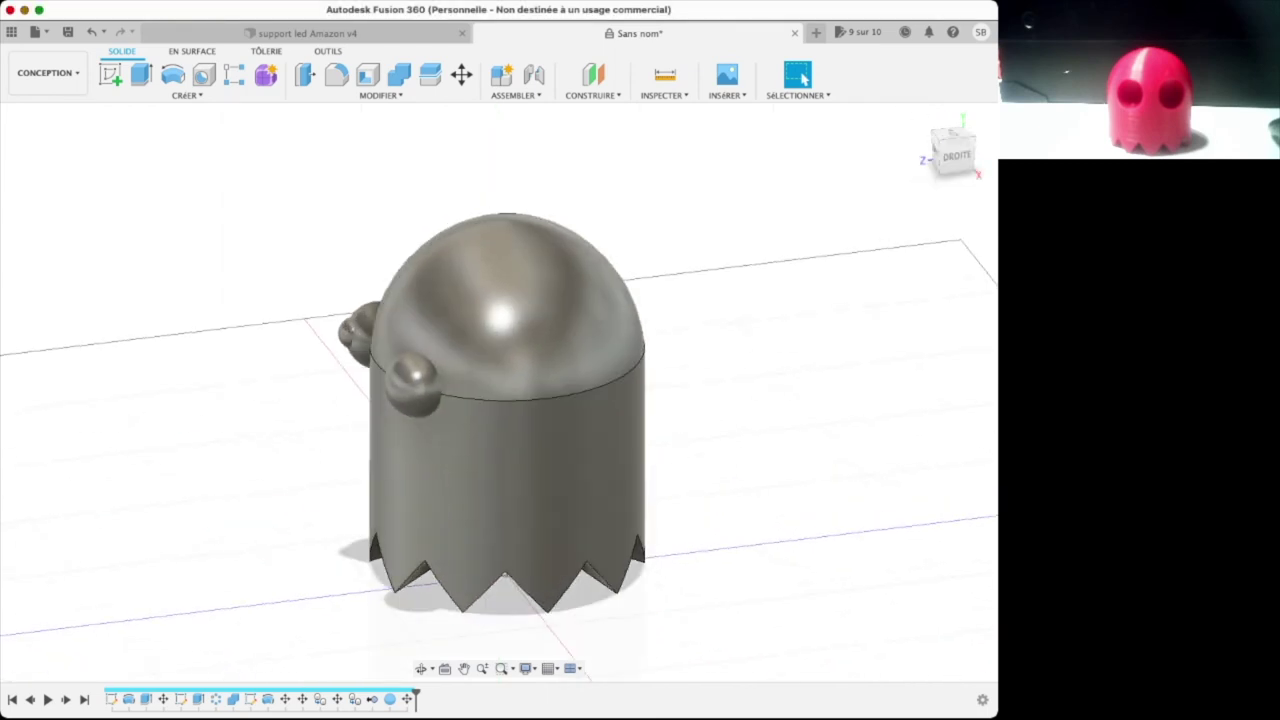
click(955, 155)
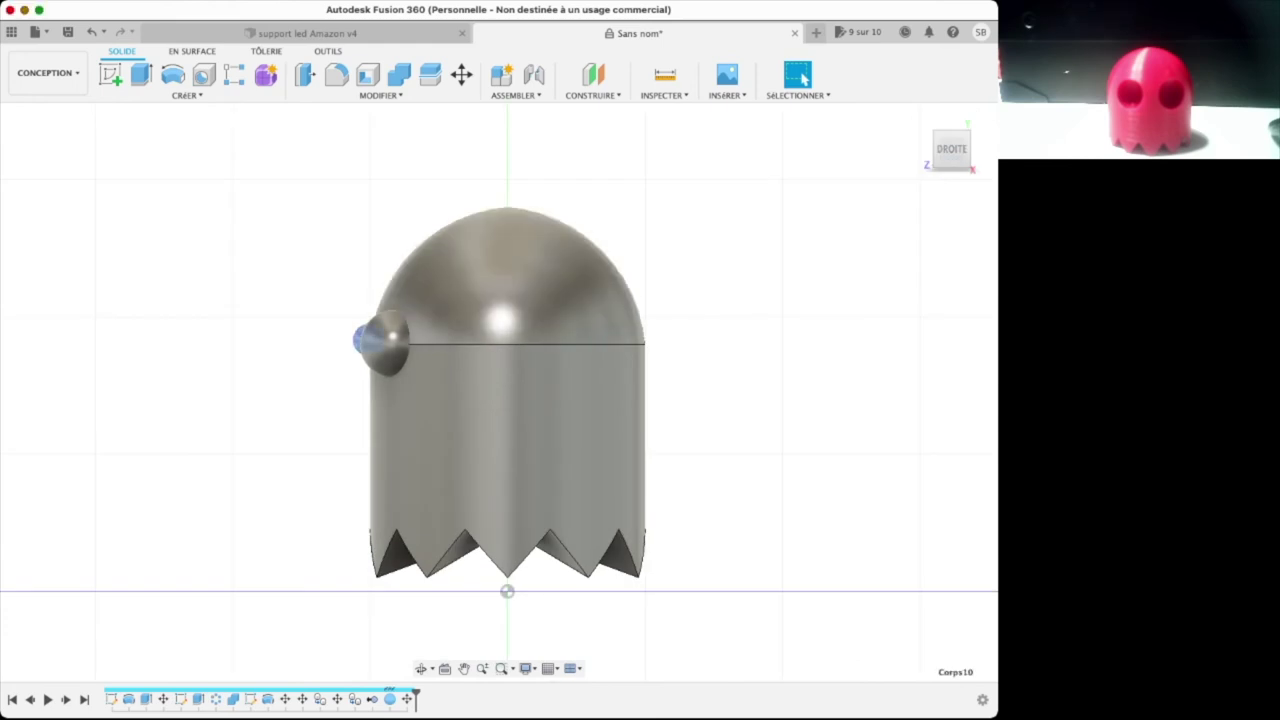
Nudge the eye spheres slightly outward from the body and check from the Home and front views.
key(m)
drag(343, 356, 347, 356)
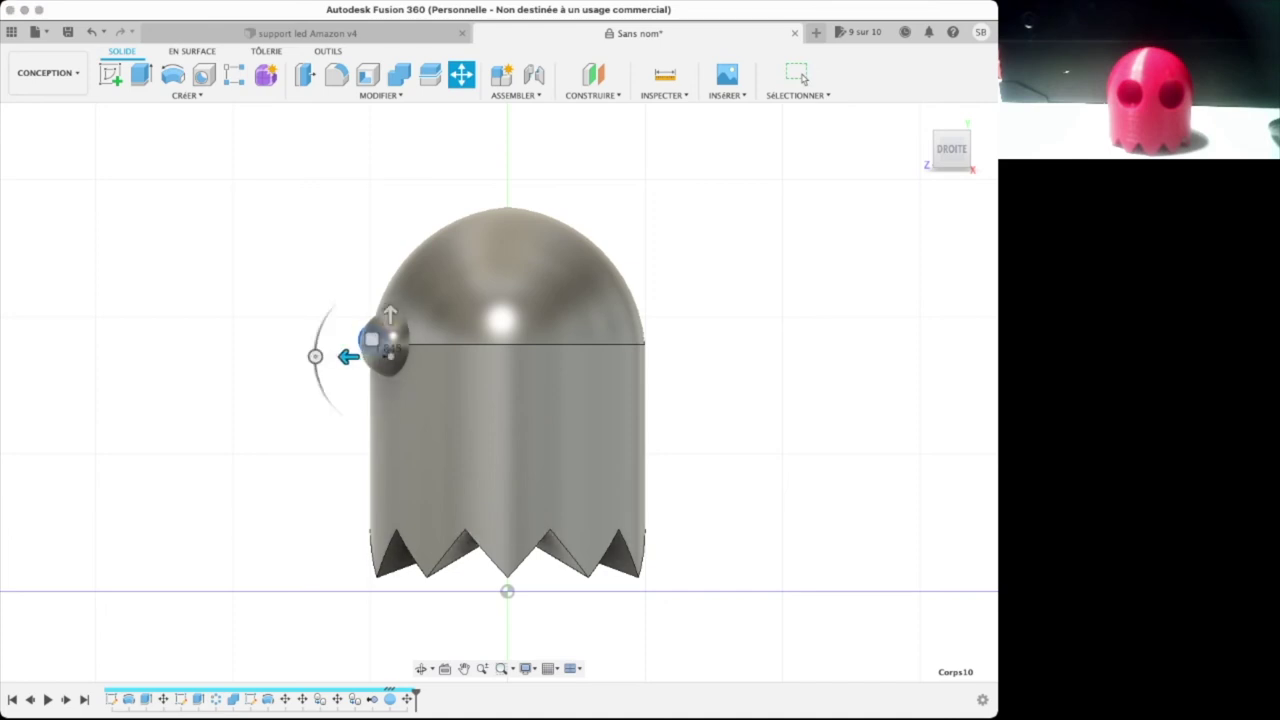
key(Return)
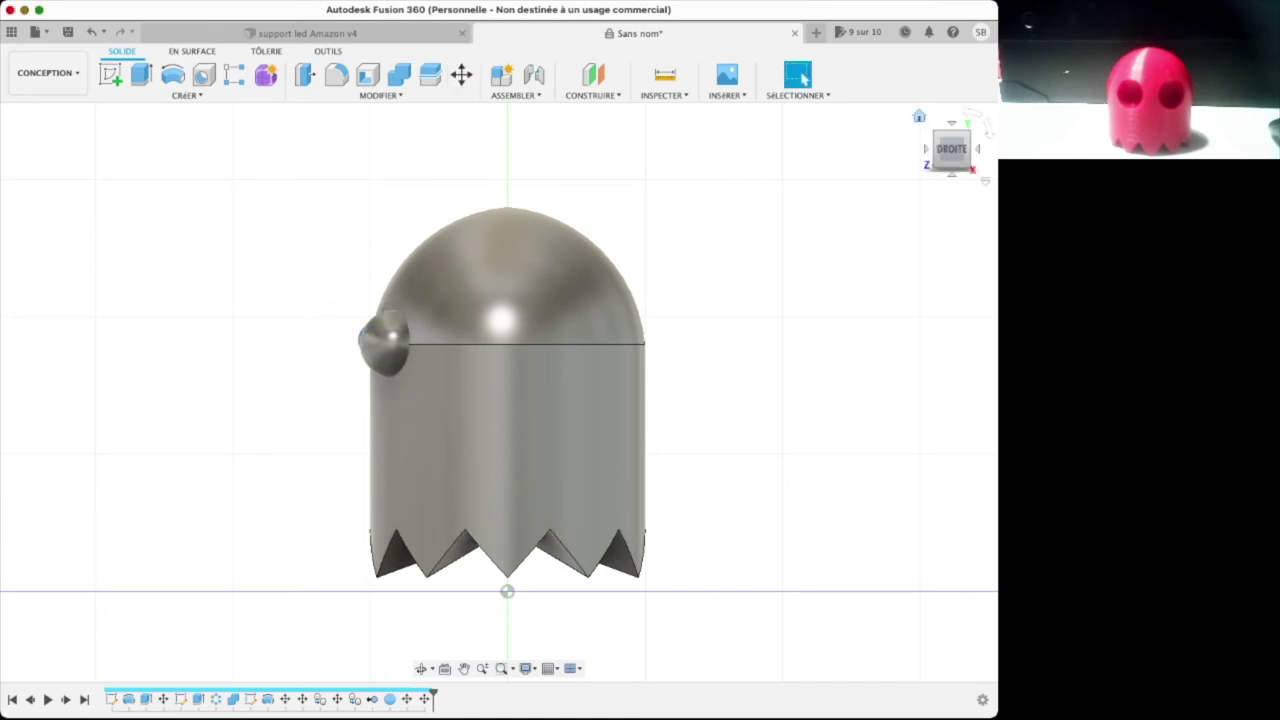
click(919, 116)
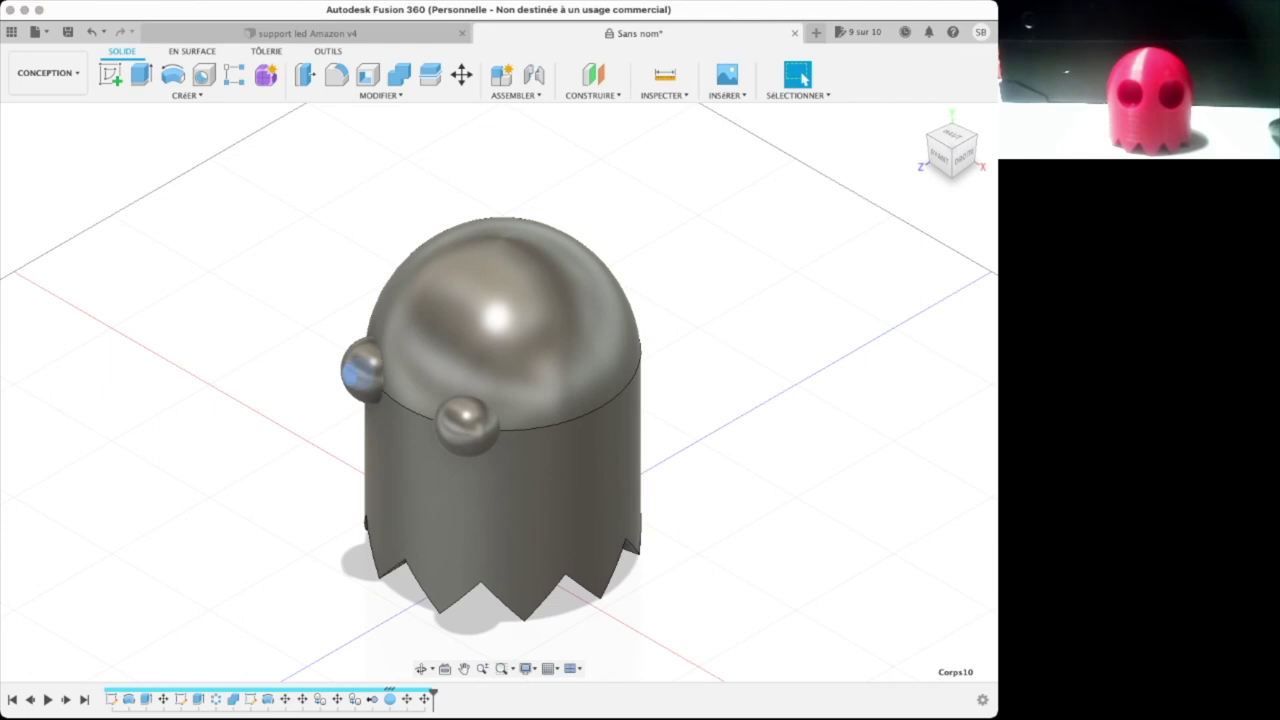
key(m)
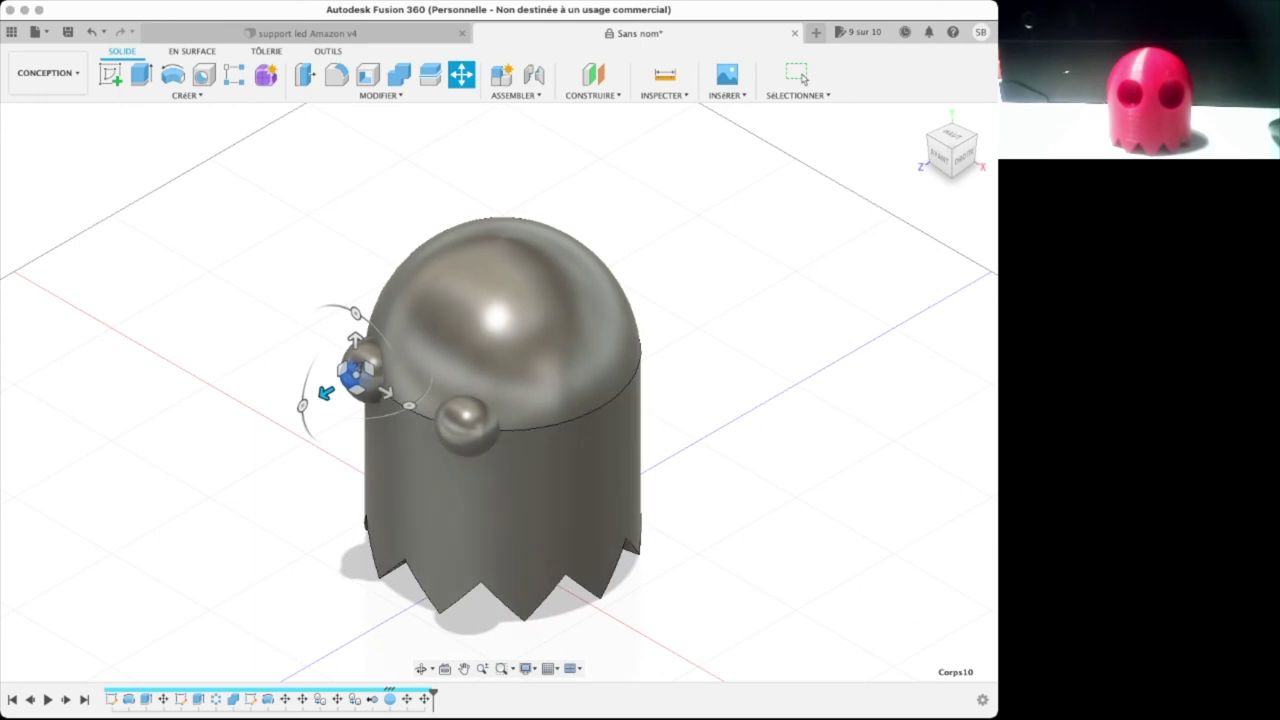
key(Return)
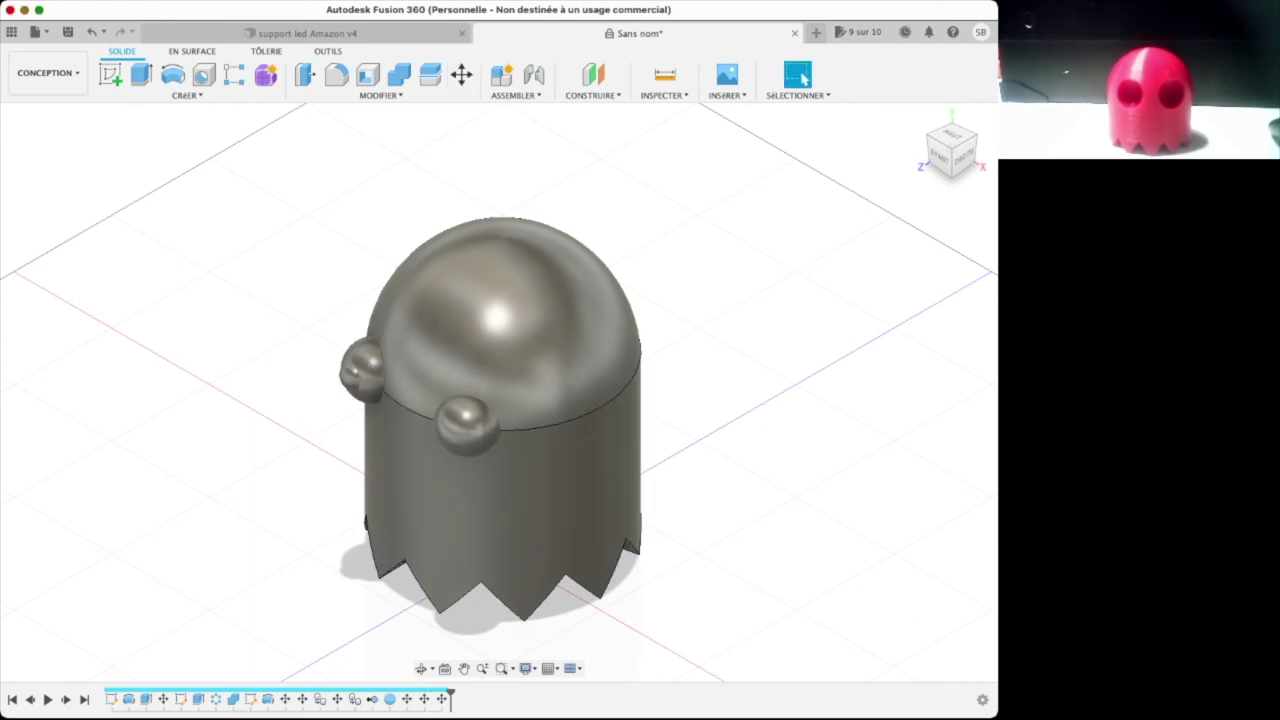
click(937, 156)
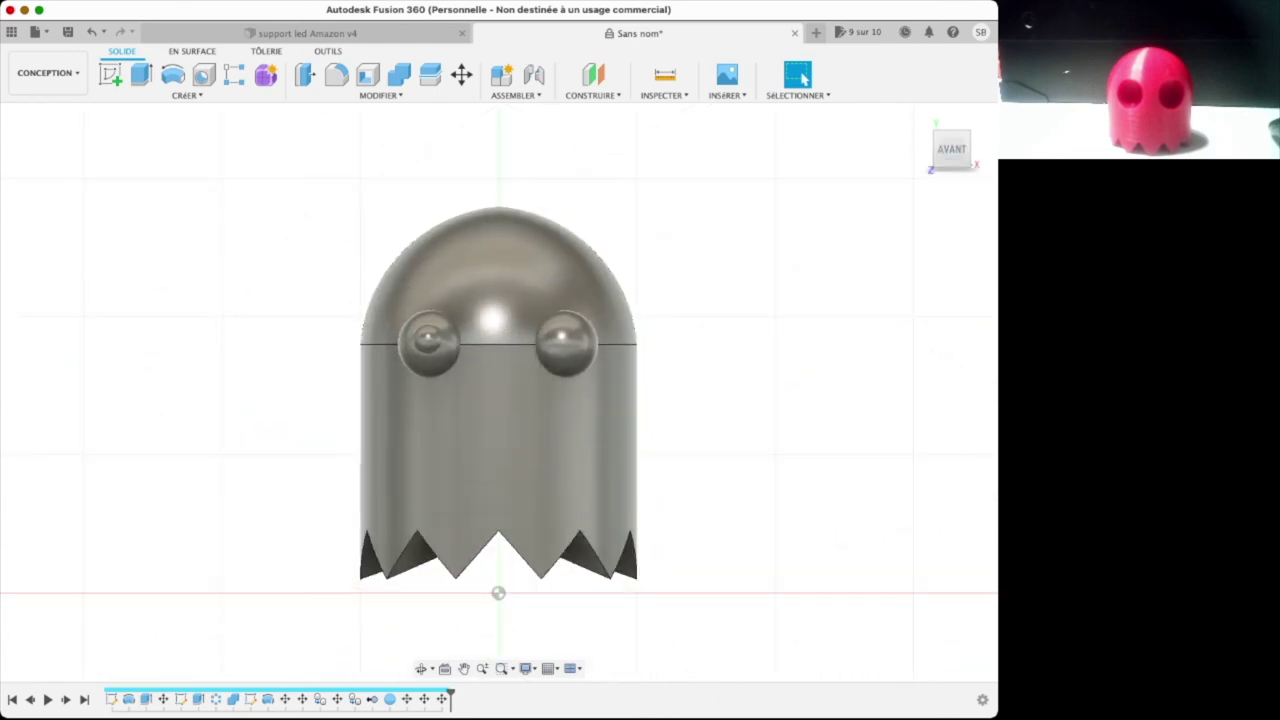
click(428, 340)
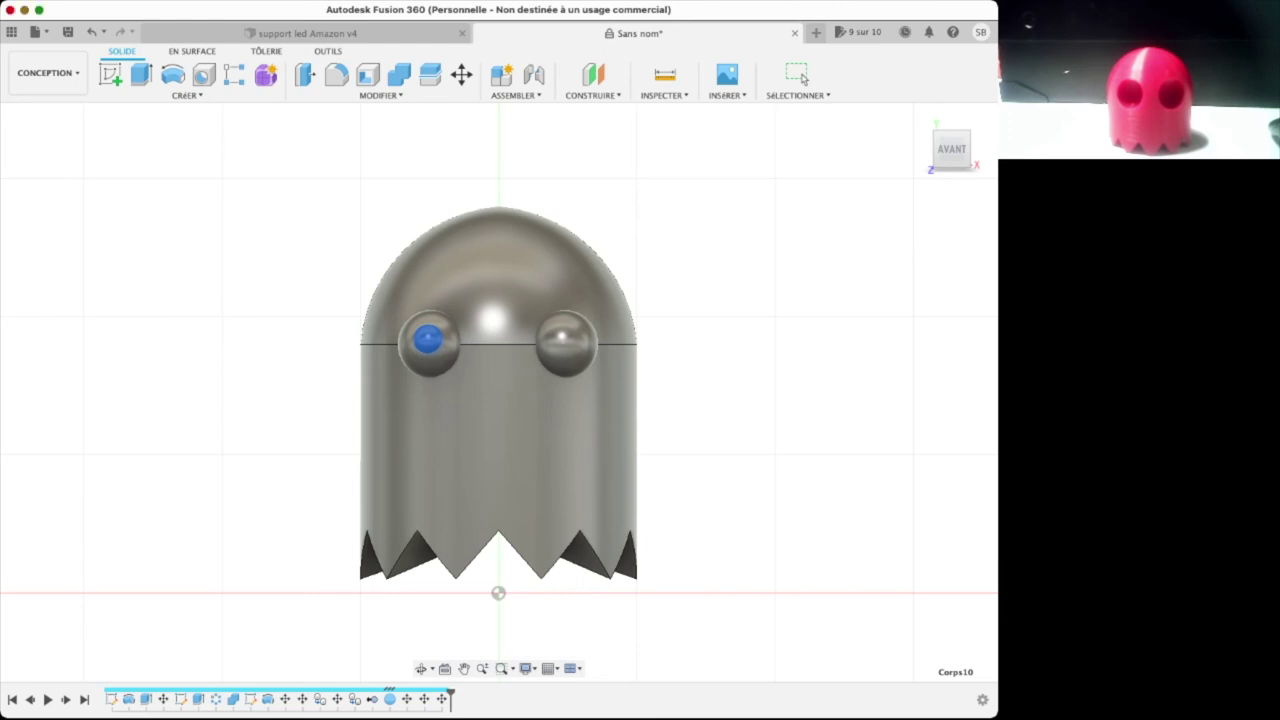
click(800, 76)
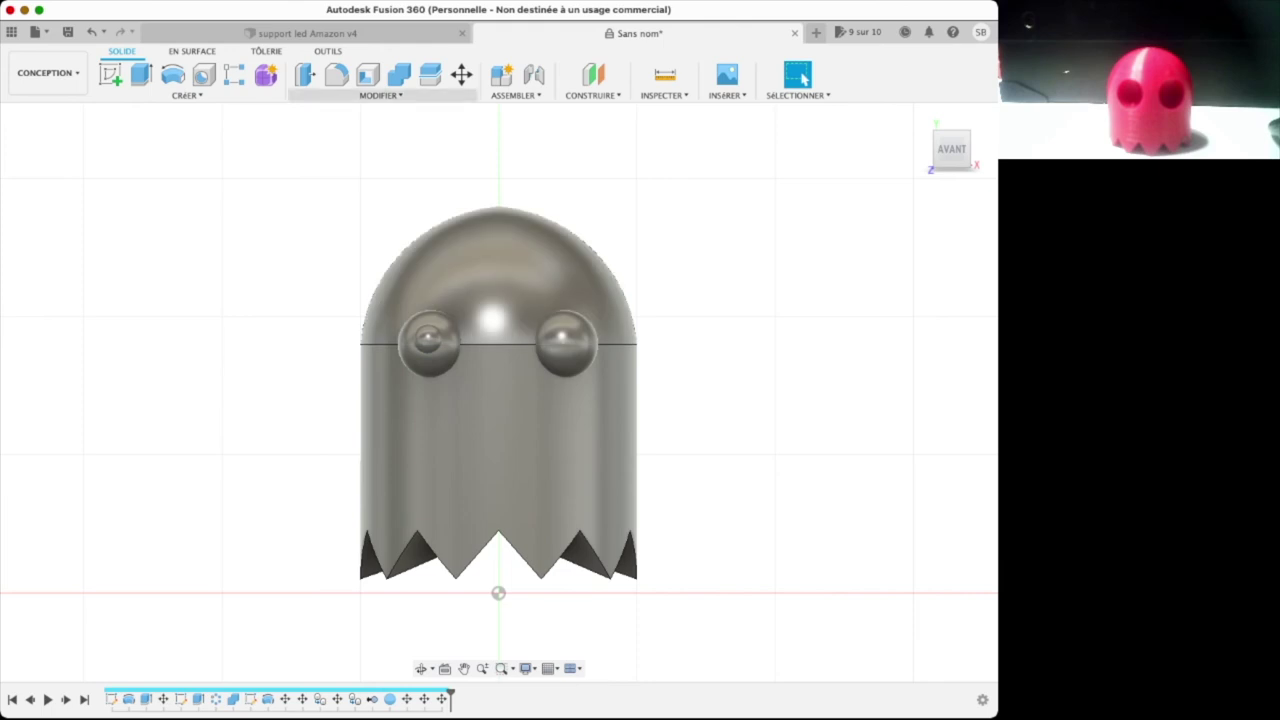
click(380, 95)
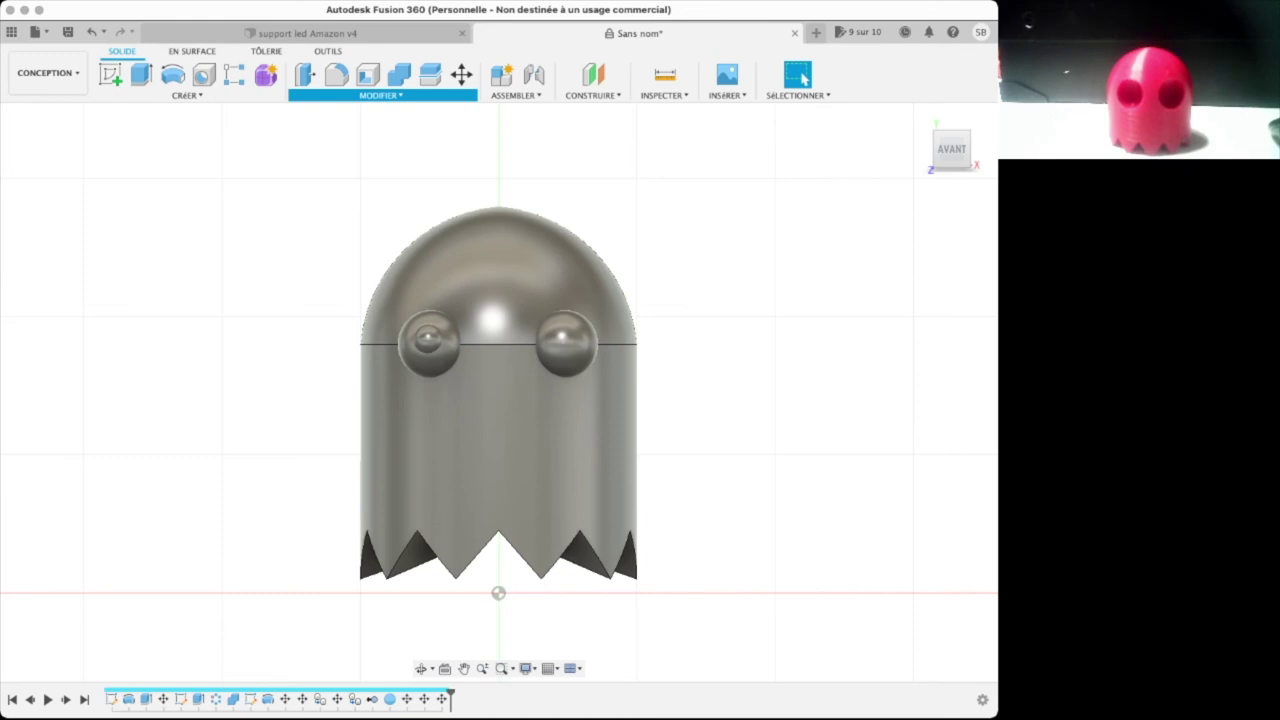
click(427, 343)
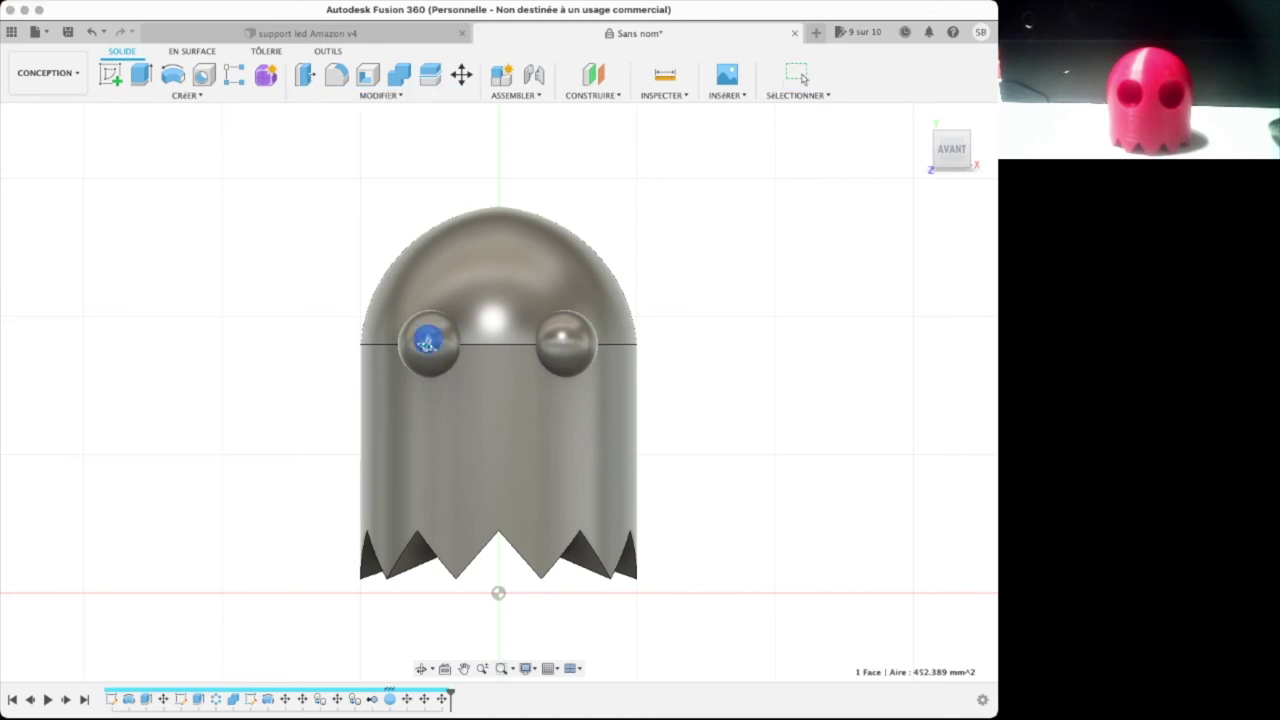
shift+click(427, 343)
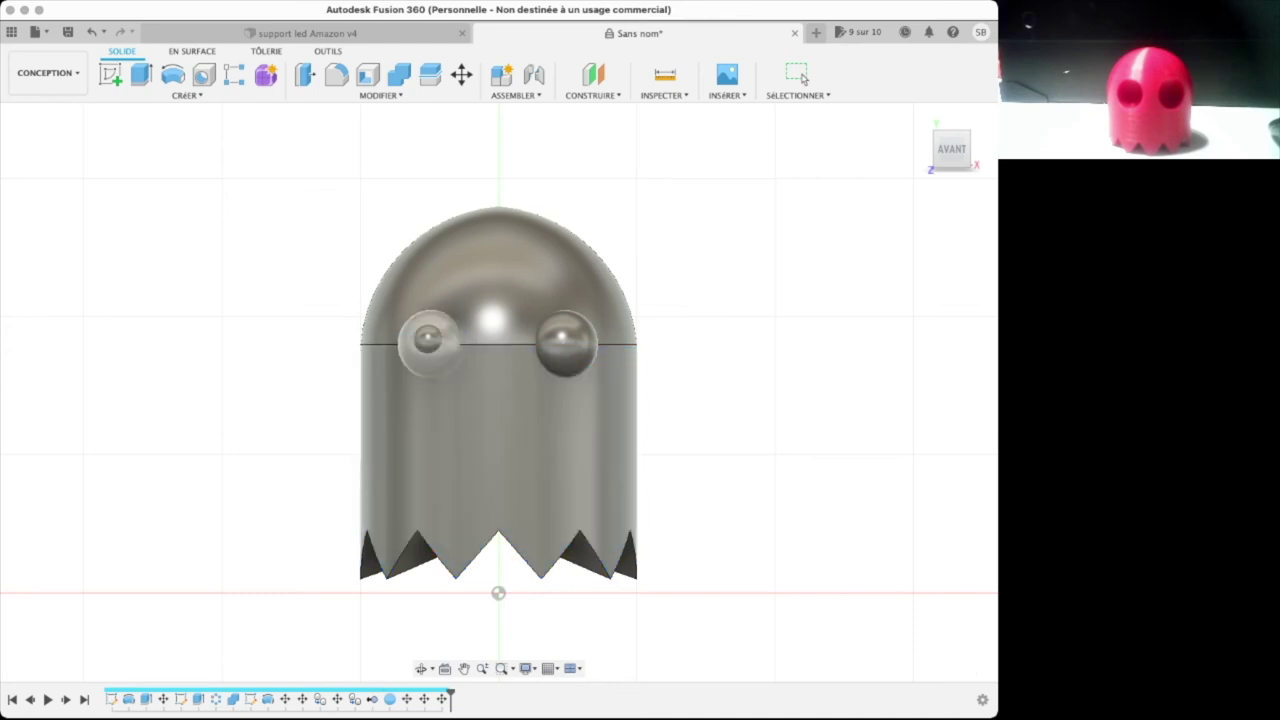
click(427, 340)
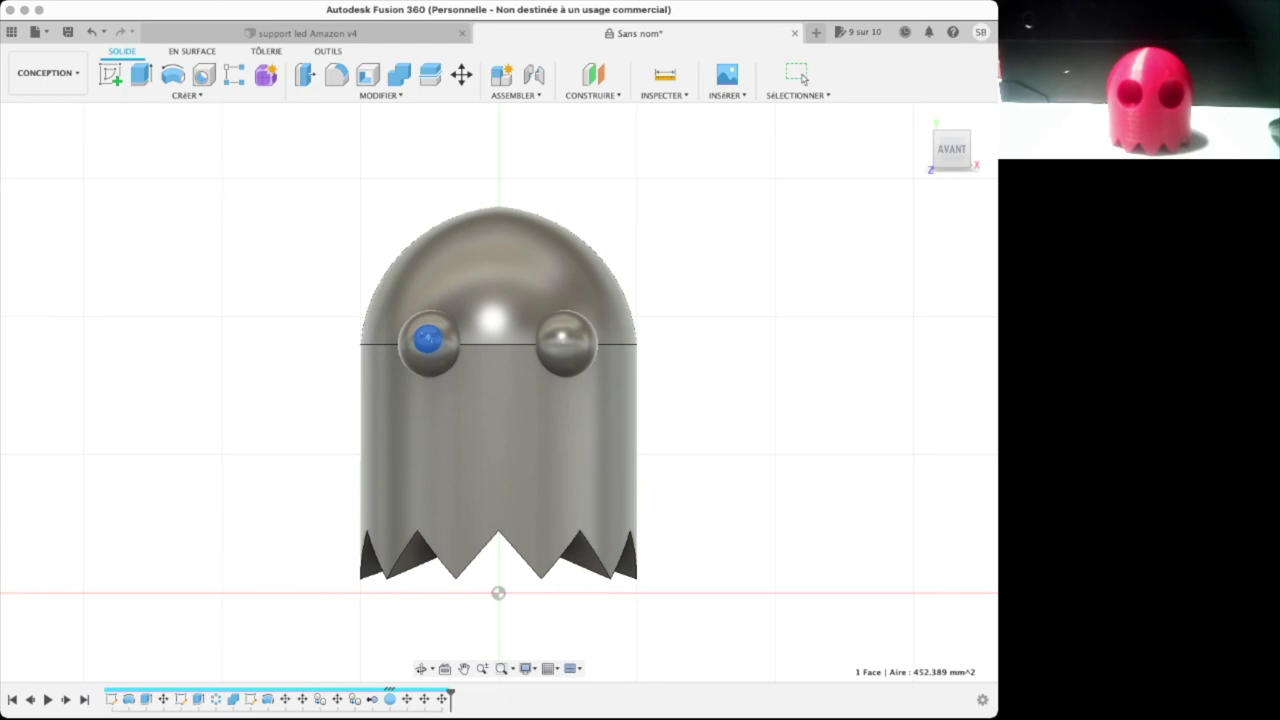
click(968, 132)
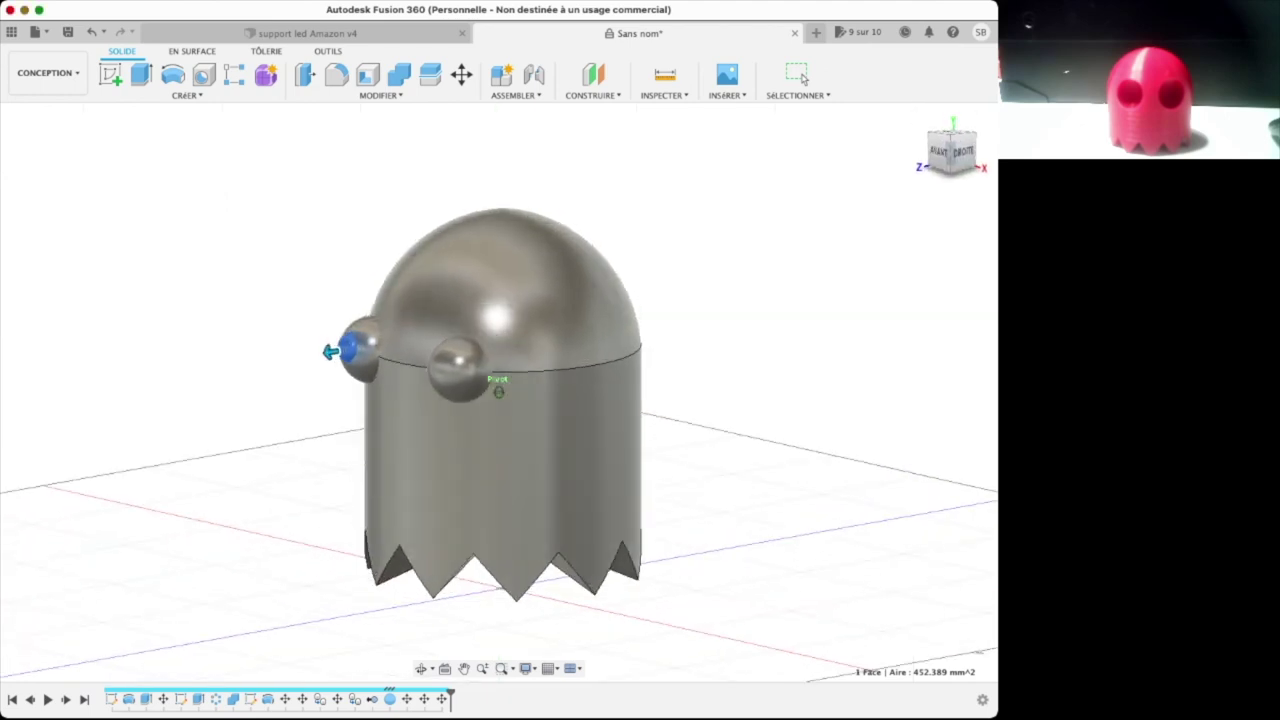
click(352, 346)
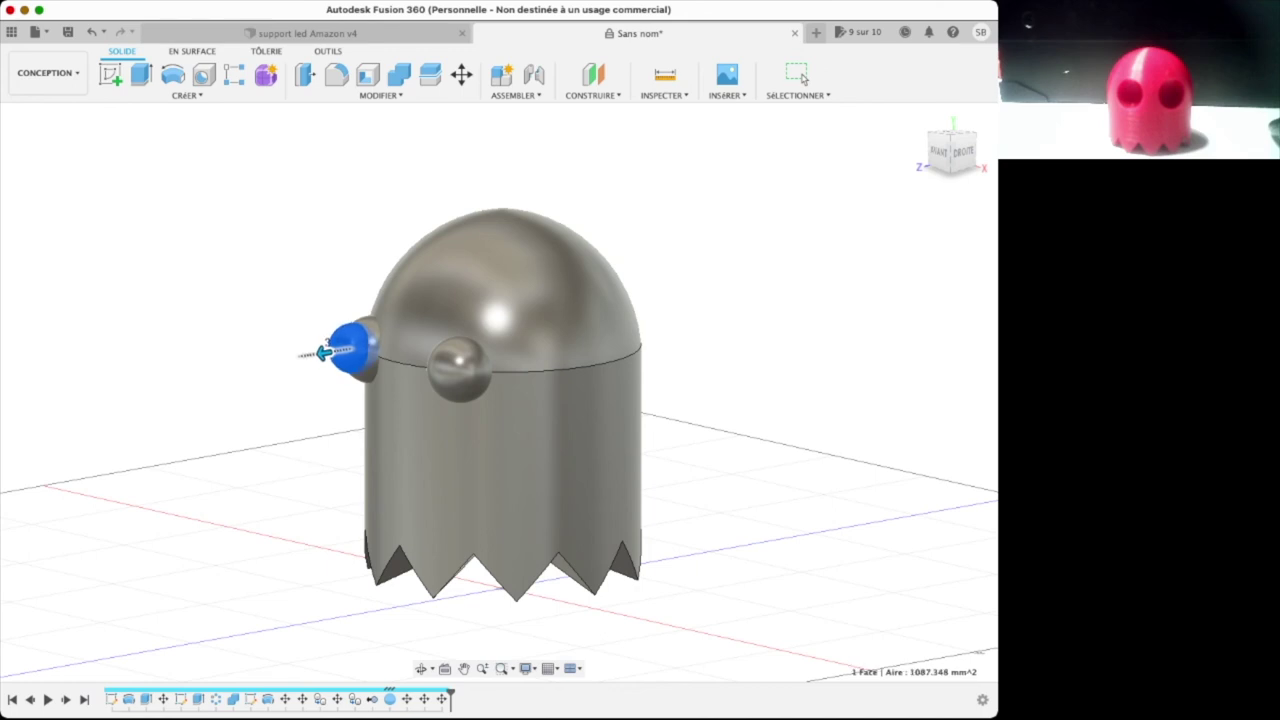
click(330, 344)
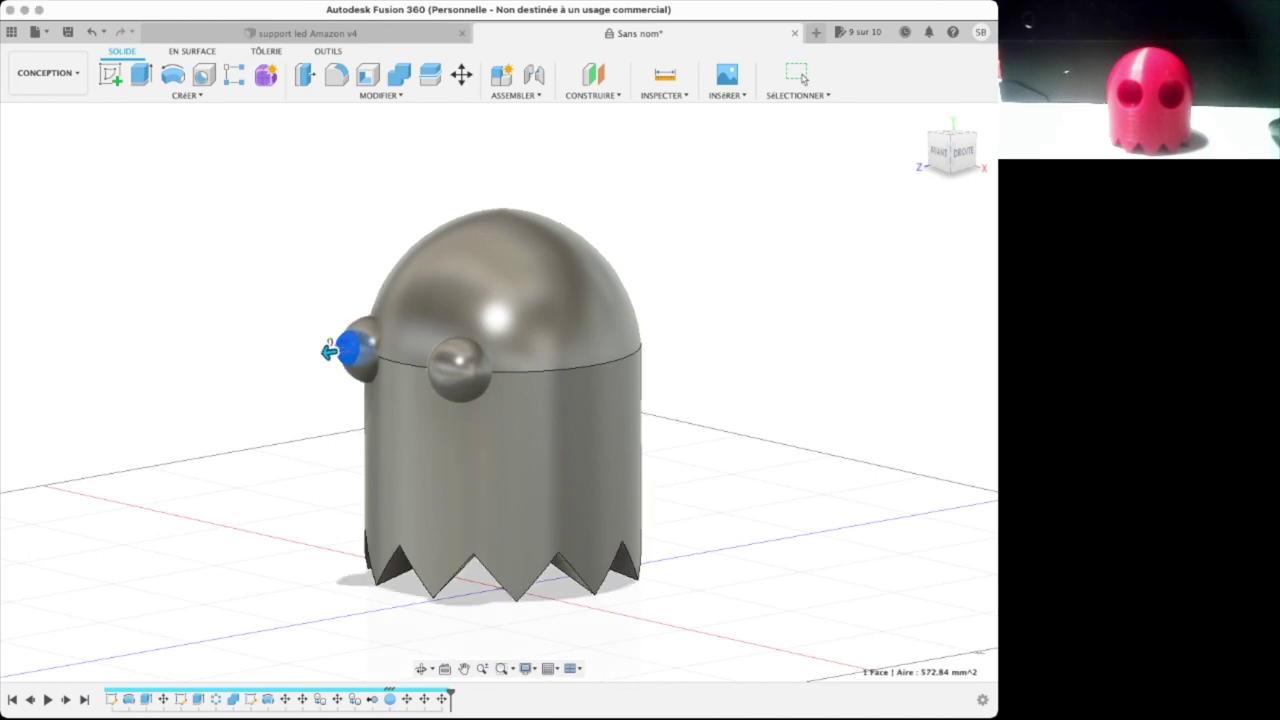
key(Escape)
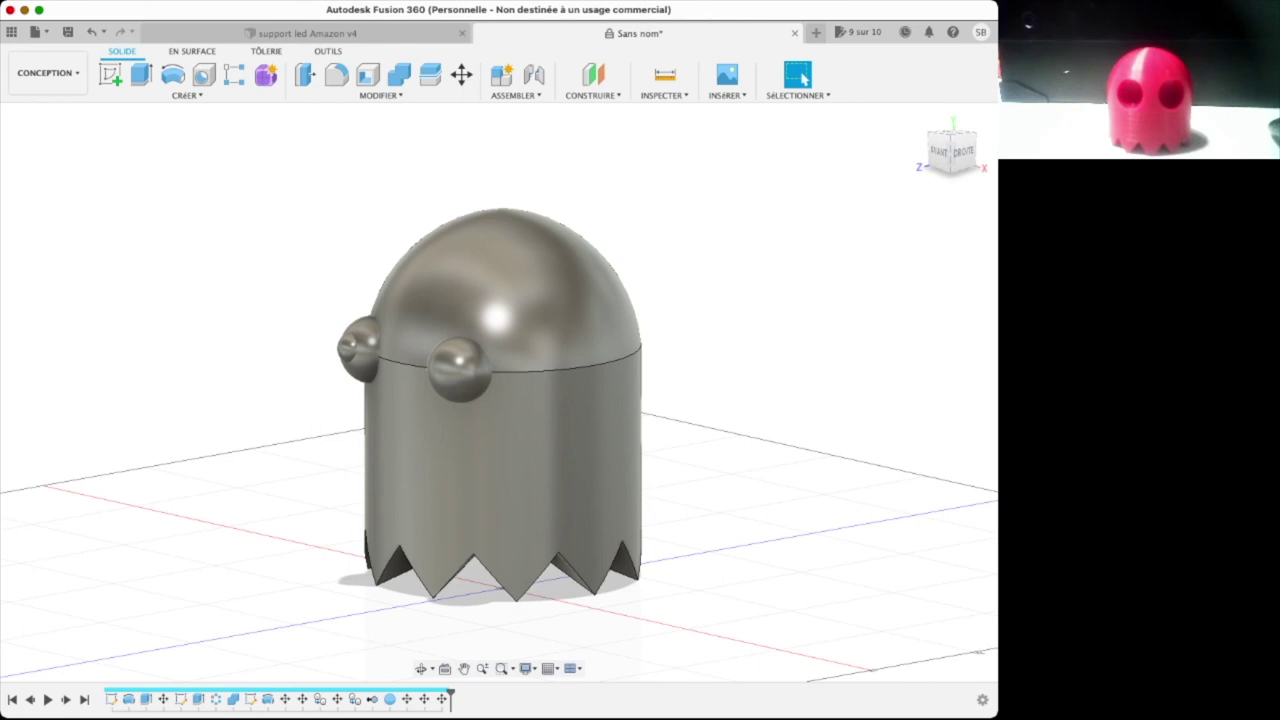
In front view, copy the left pupil and slide the copy right into the right eye.
click(939, 150)
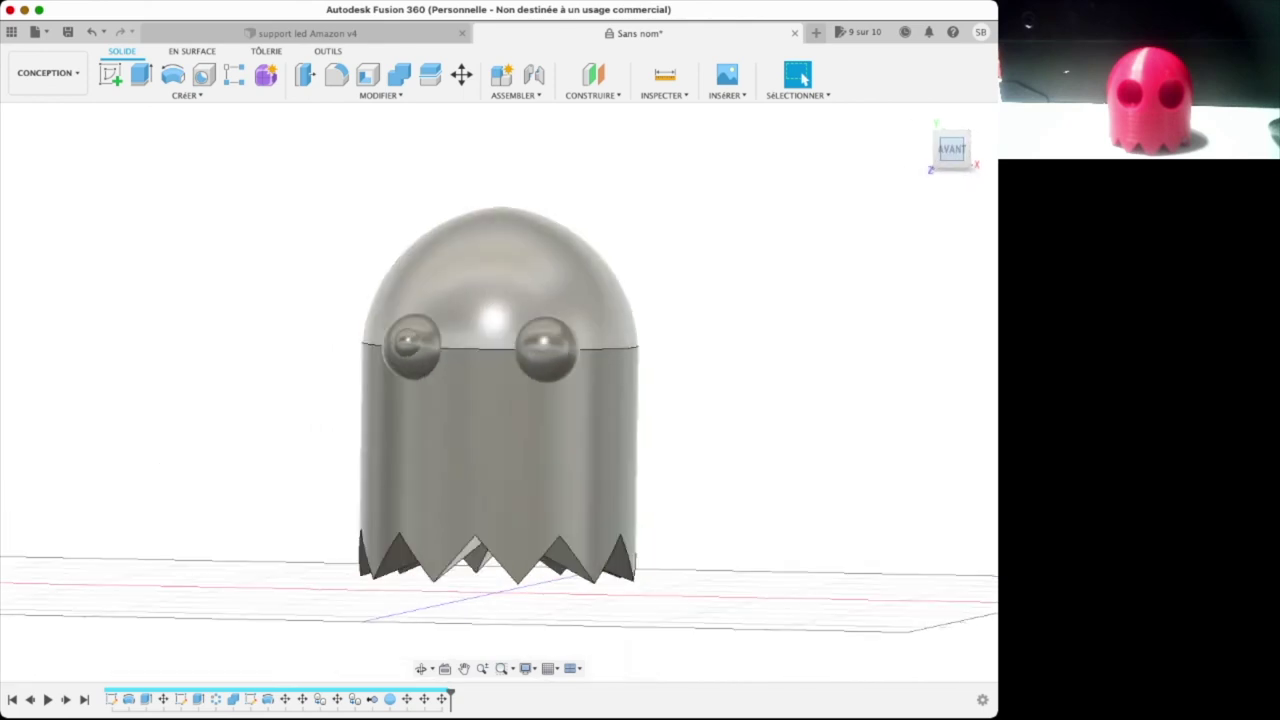
click(428, 340)
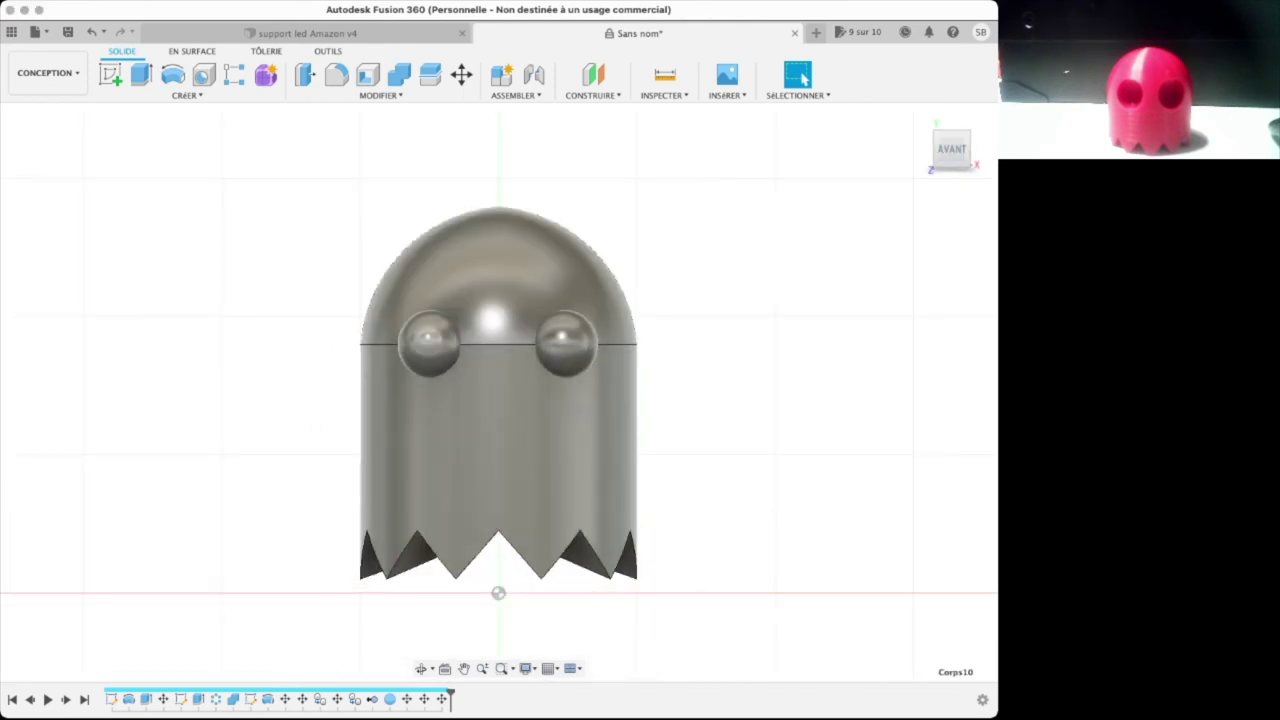
key(super+v)
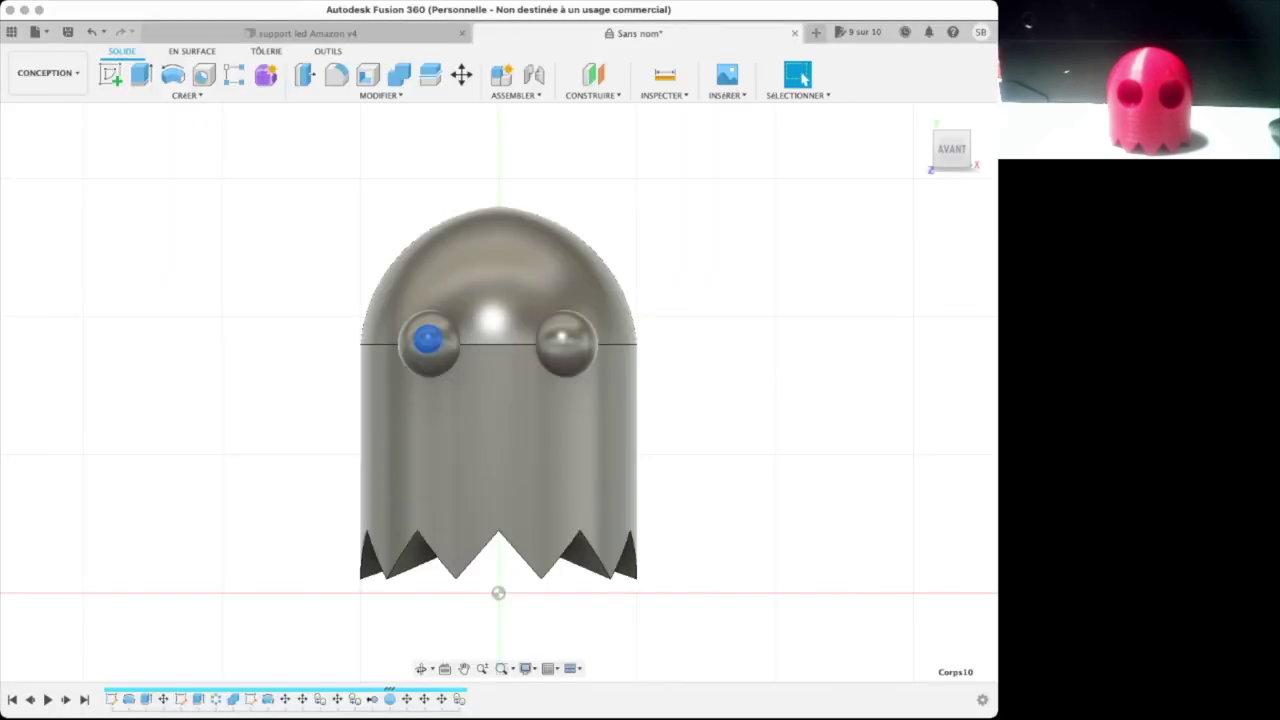
drag(455, 356, 592, 356)
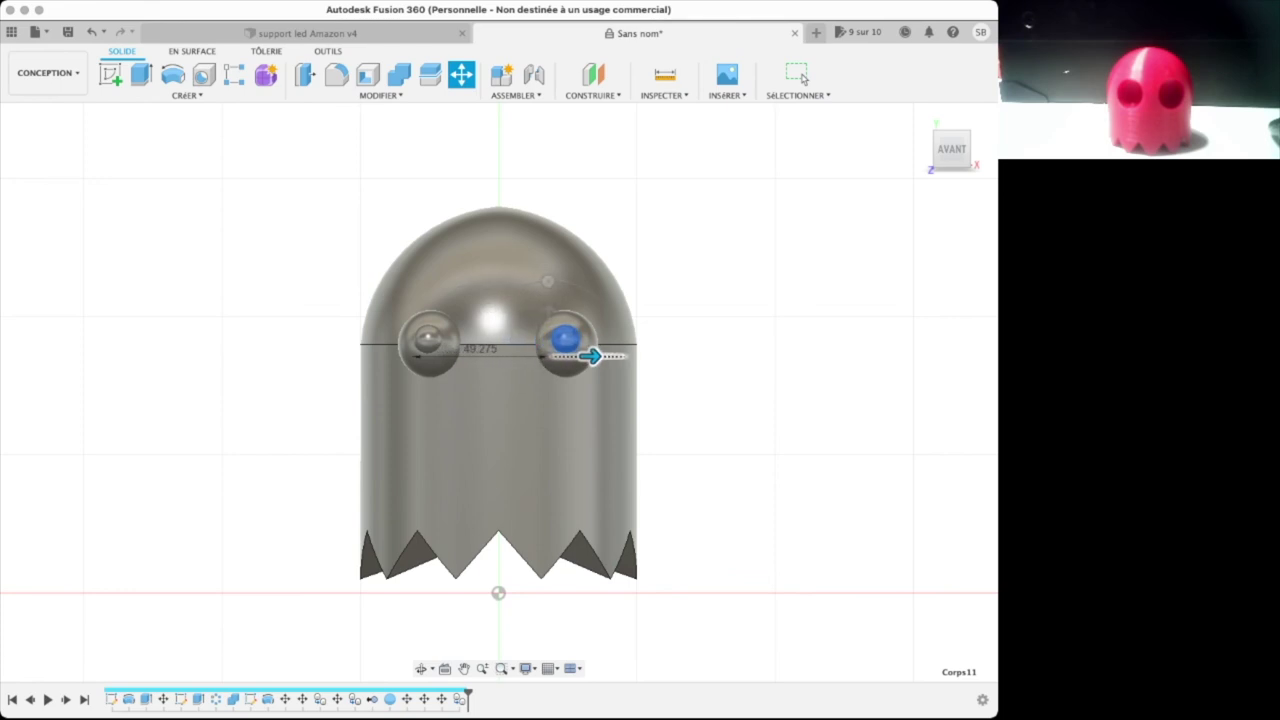
drag(592, 356, 592, 356)
key(Return)
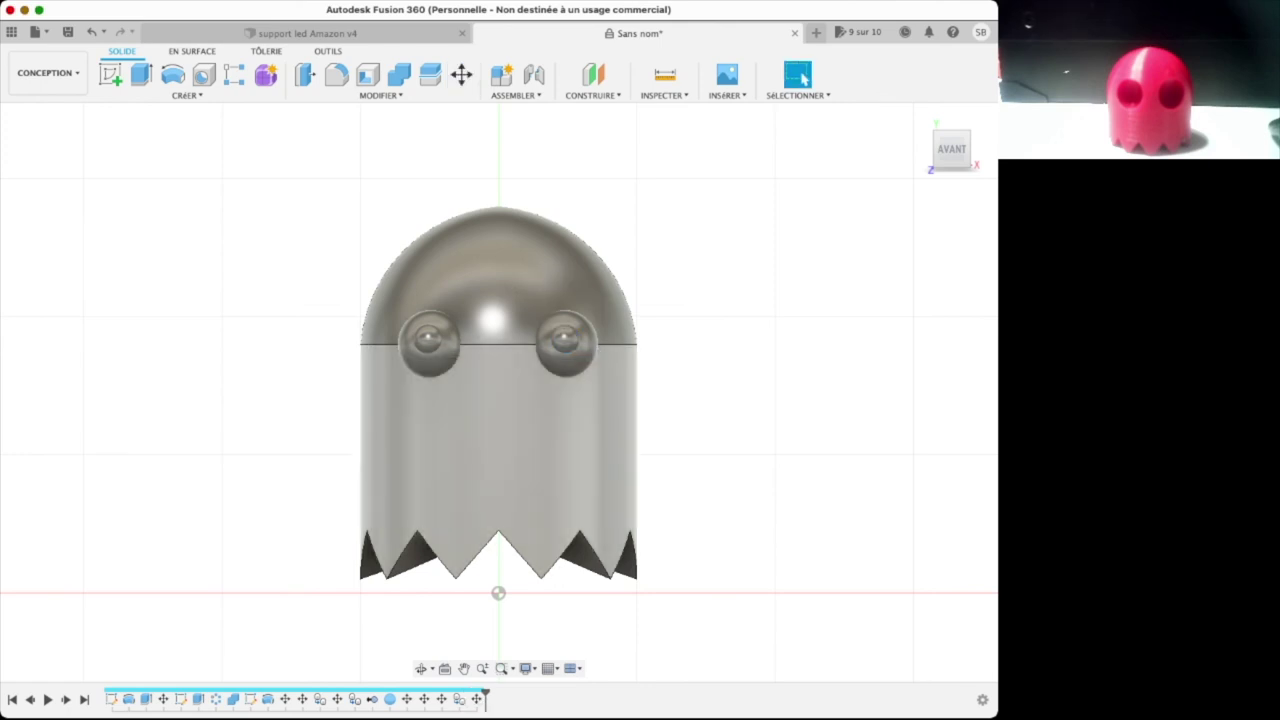
click(499, 460)
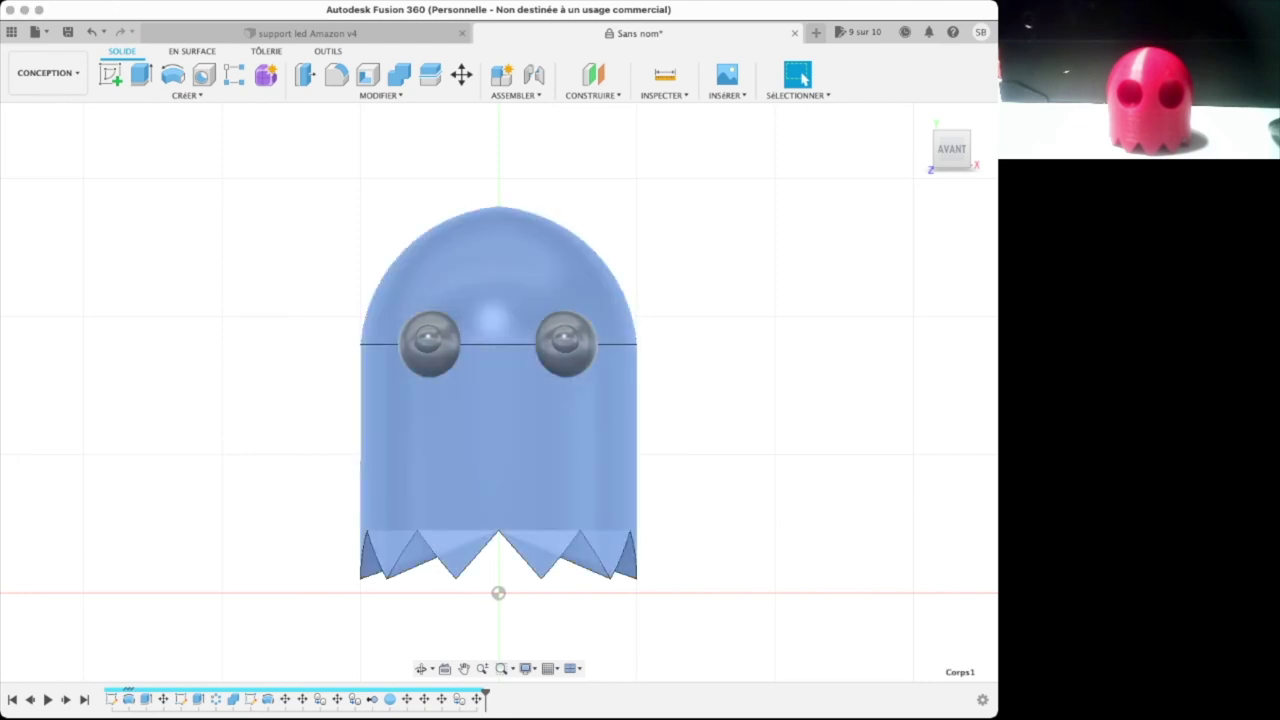
Clear the selection and apply red to the body, white to the eyes and black to the pupils.
key(Escape)
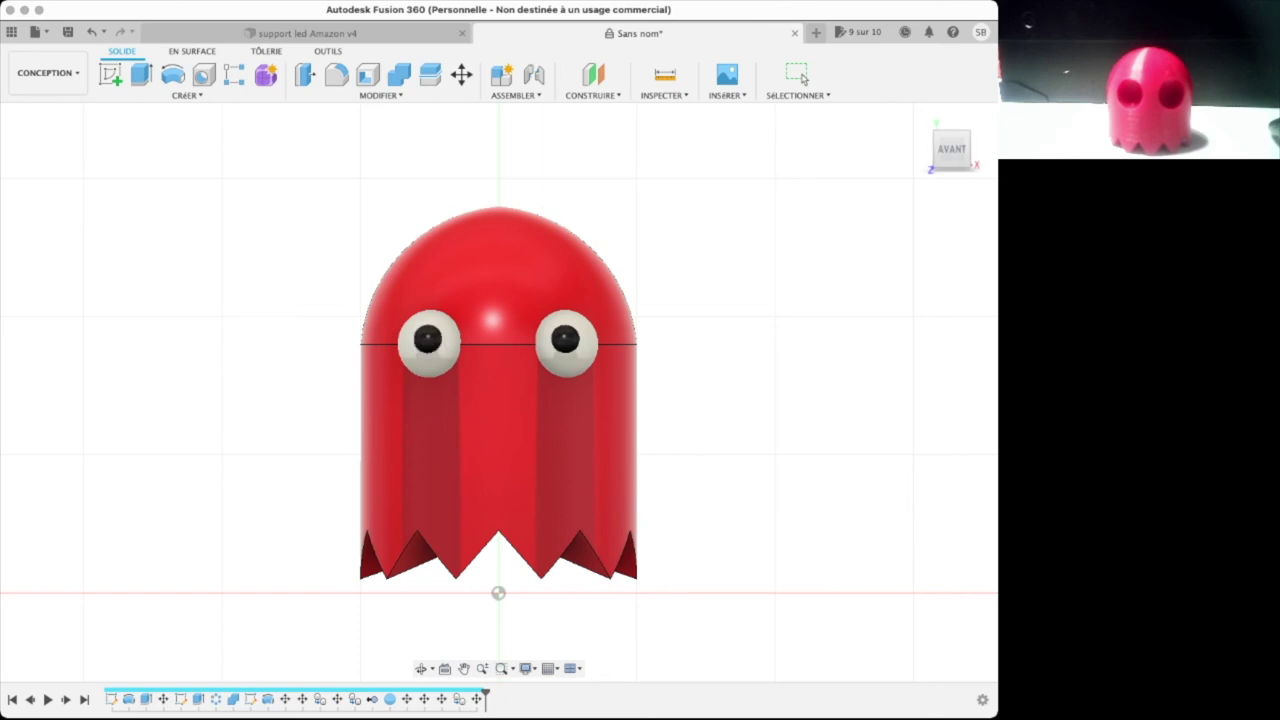
click(800, 77)
mouse_move(951, 149)
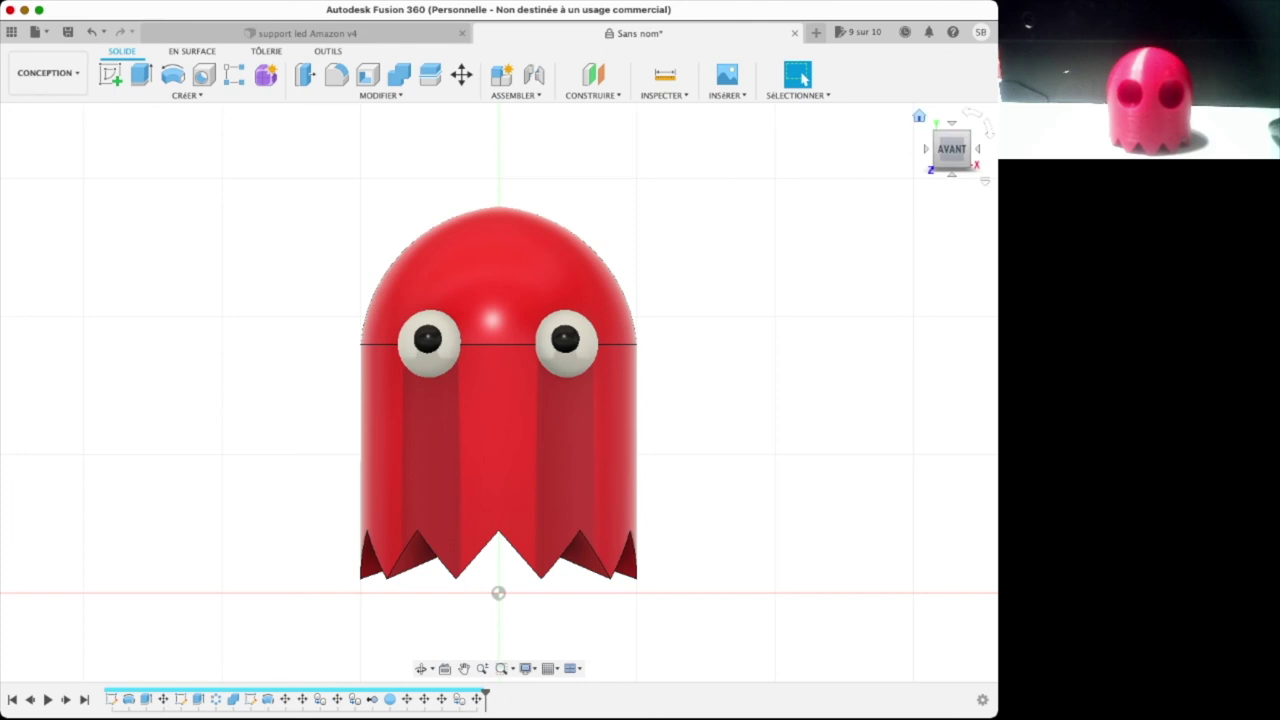
Show the finished coloured ghost in the angled Home view.
click(919, 116)
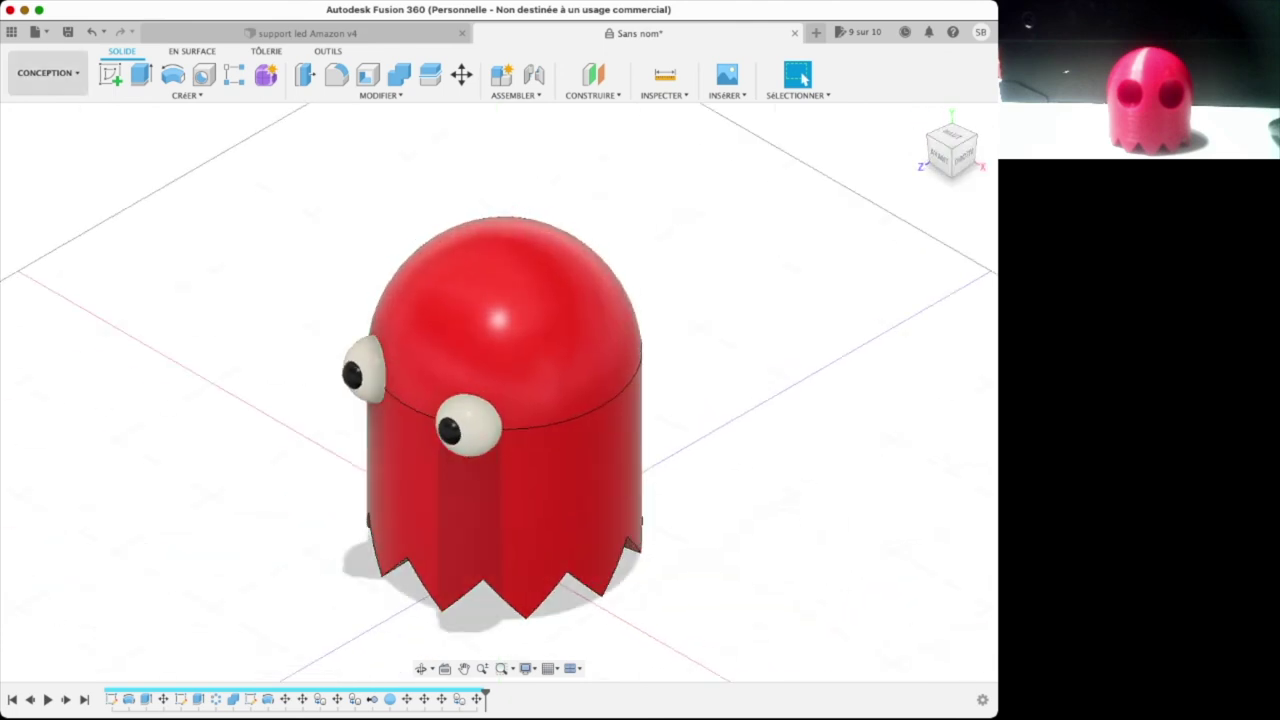